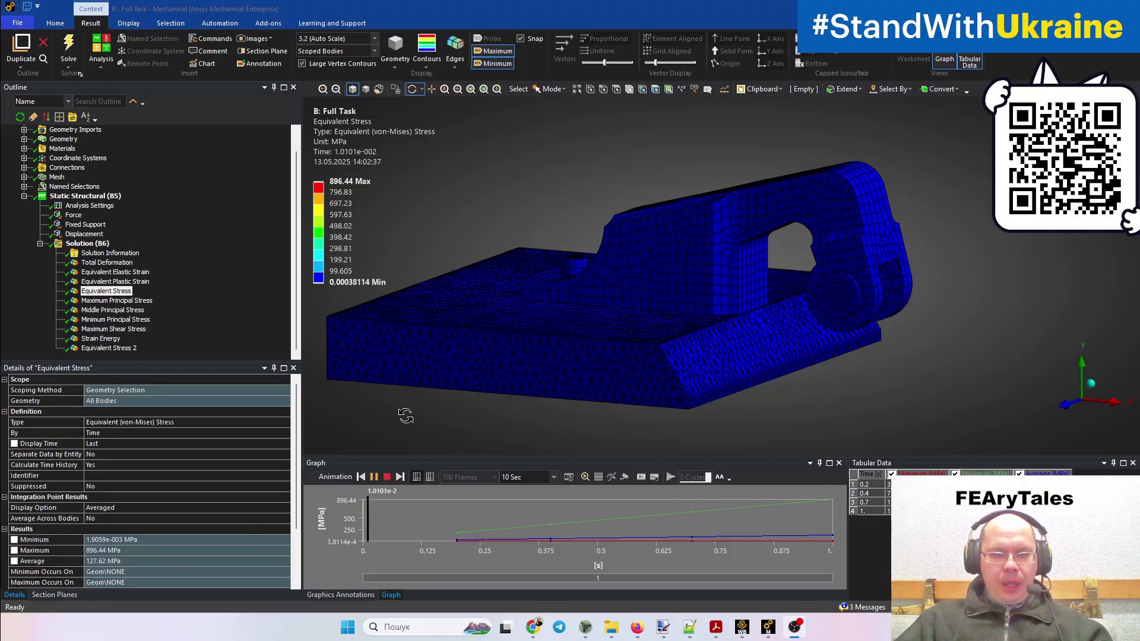
- Stop the Equivalent Stress animation and inspect the contour plot around the maximum stress location on the base plate
left_click(386, 477)
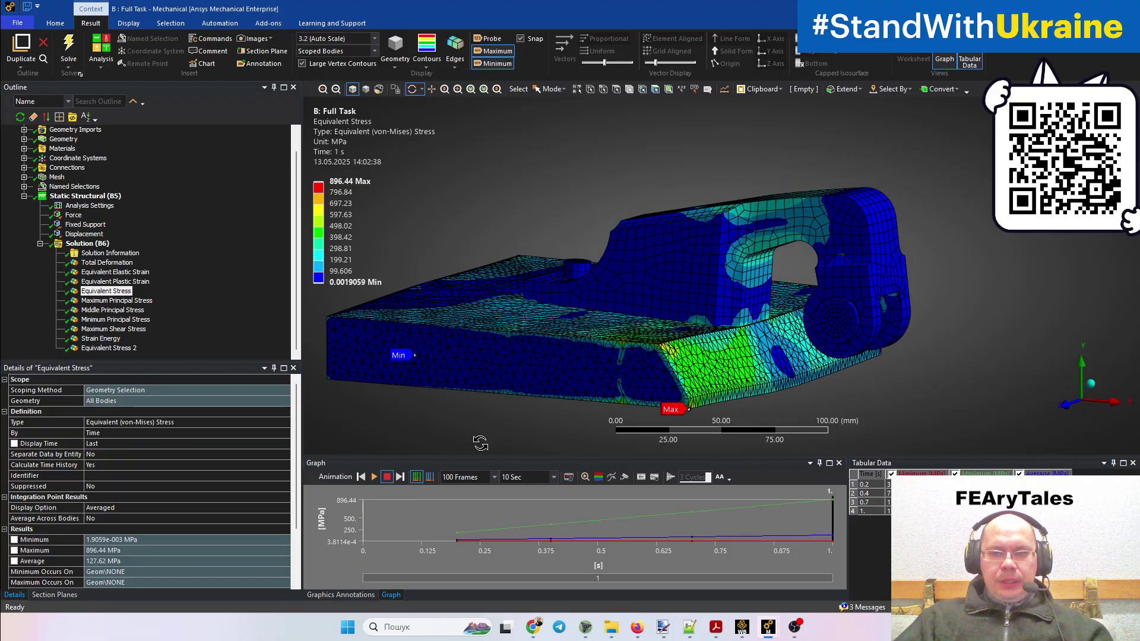
middle_click_drag(704, 301, 691, 331)
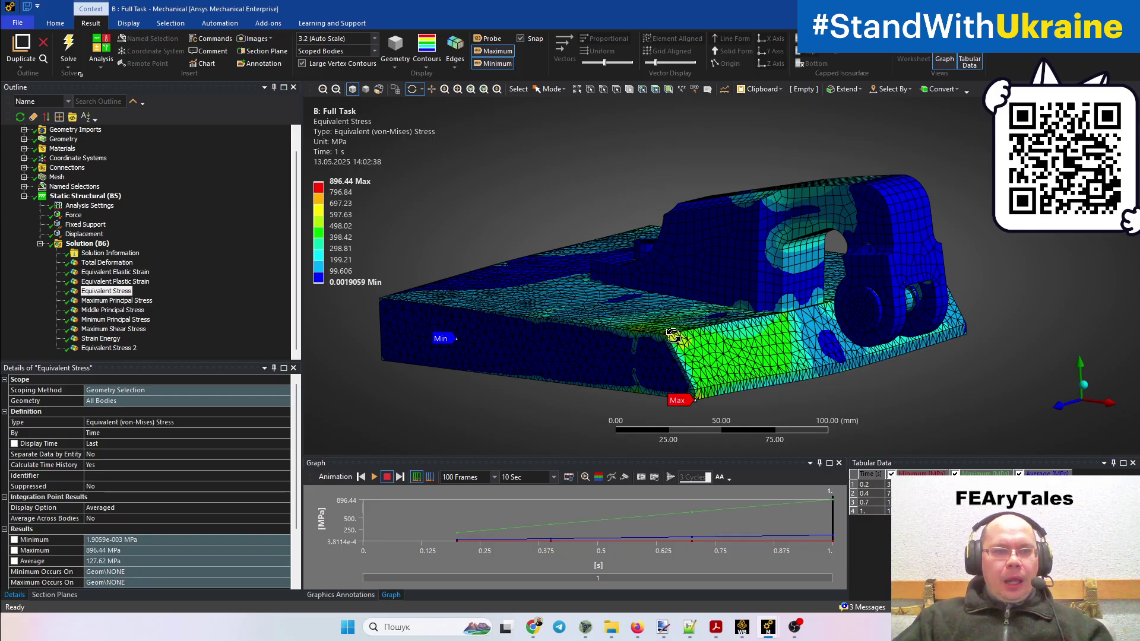
left_click_drag(573, 343, 582, 355)
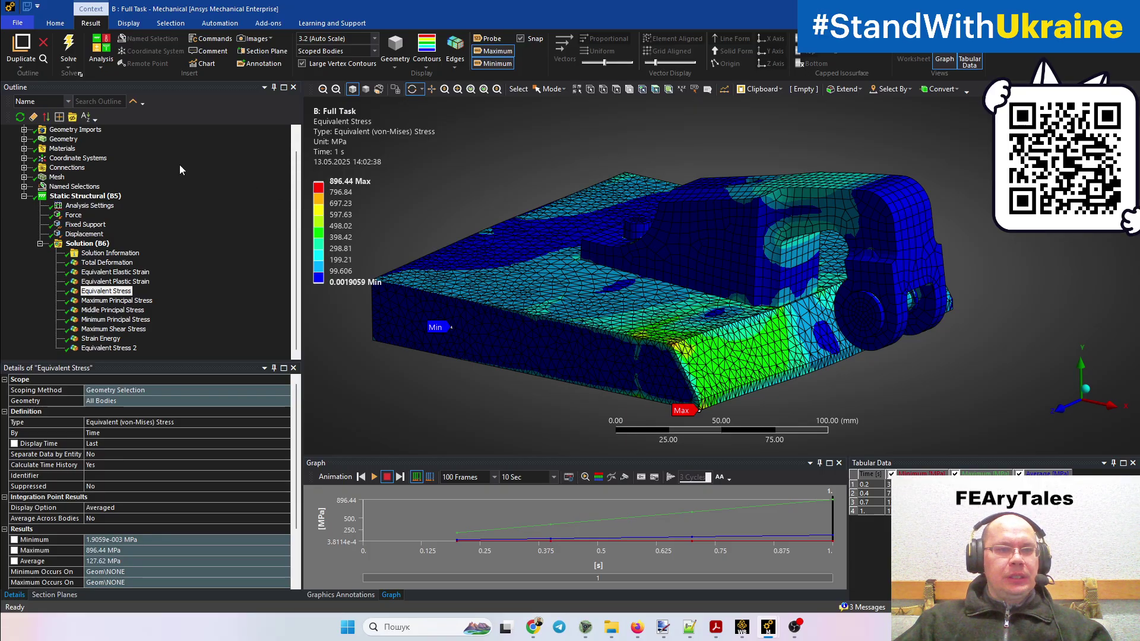
- Show the model coloured by assigned material in the geometry view and examine which bodies use each material
left_click(24, 149)
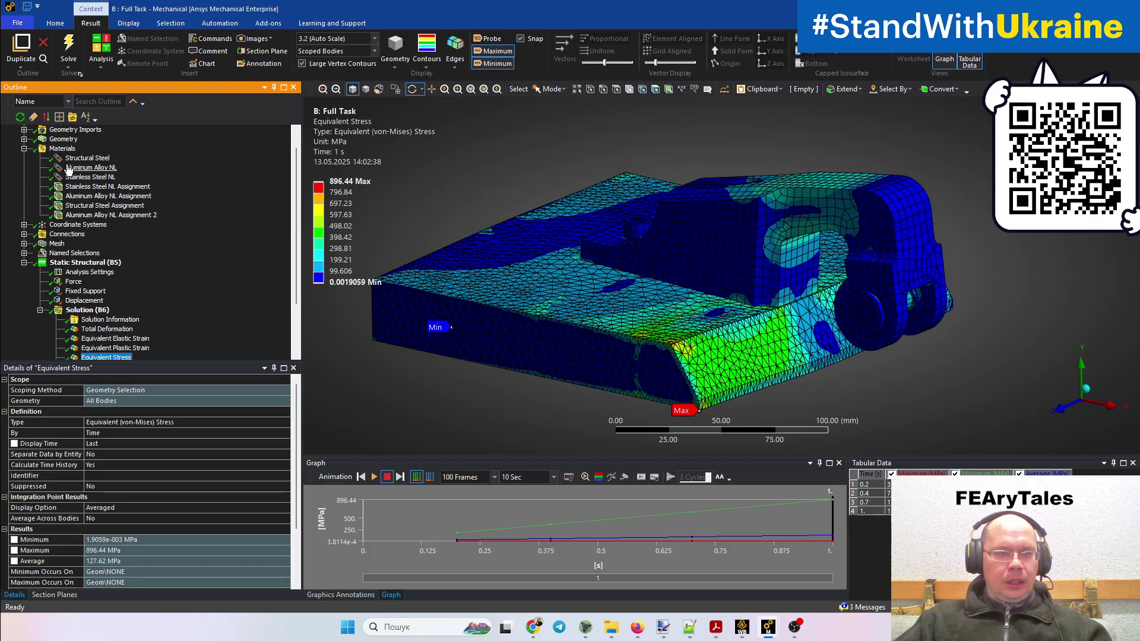
left_click(59, 149)
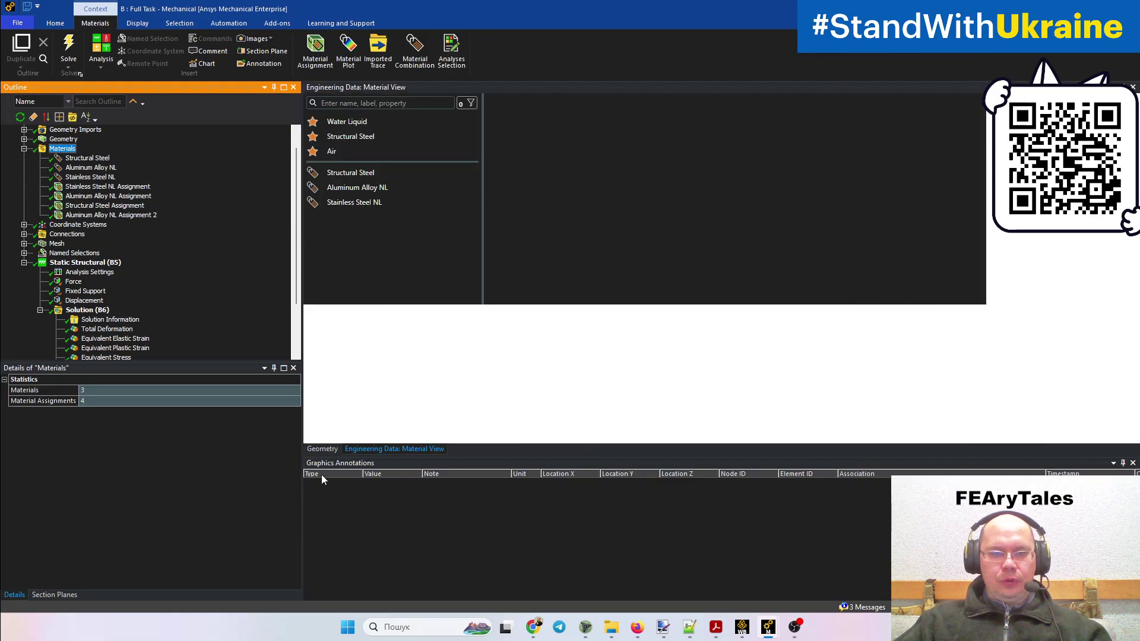
left_click(322, 450)
middle_click_drag(848, 285, 802, 300)
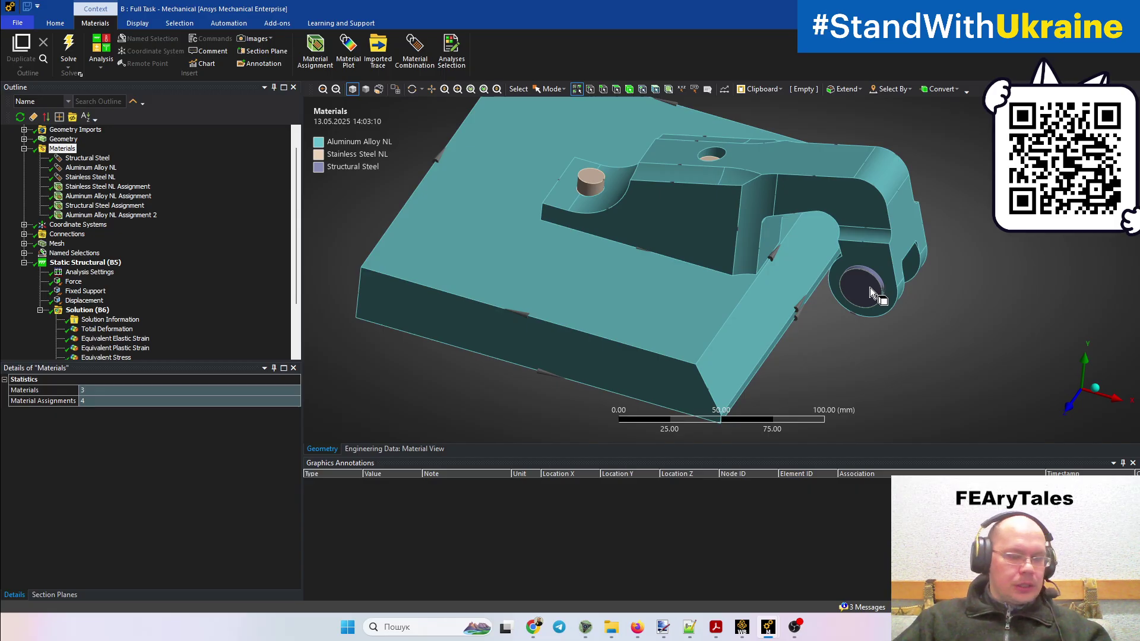
middle_click_drag(841, 311, 811, 304)
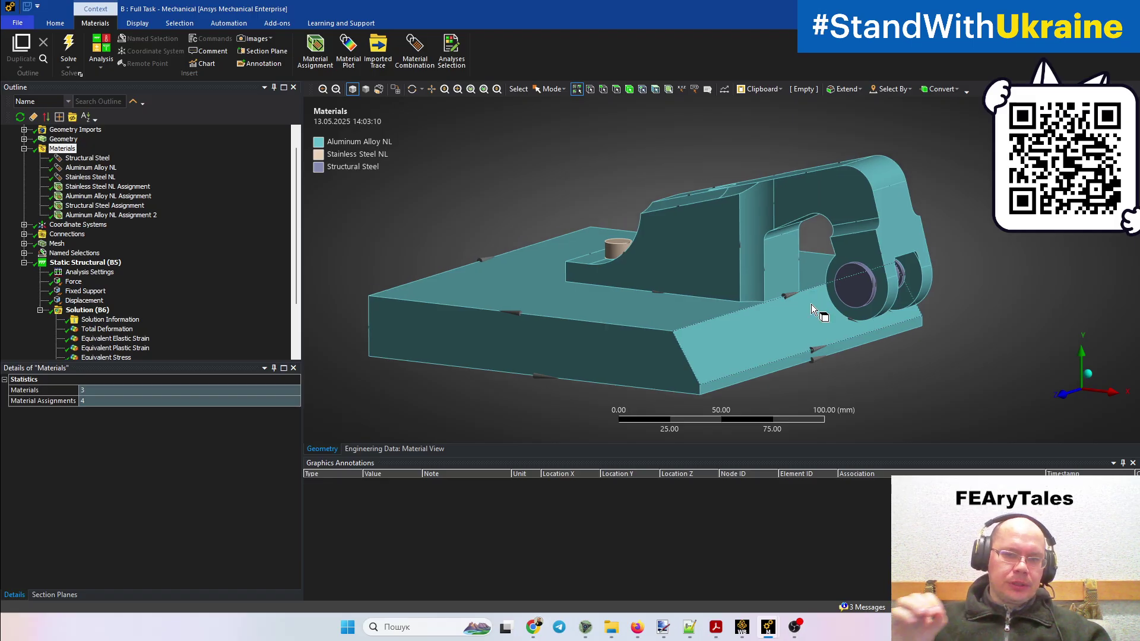
- Review the Total Deformation, Equivalent Elastic Strain and Equivalent Plastic Strain results of the static structural solution
scroll(151, 293, "down", 3)
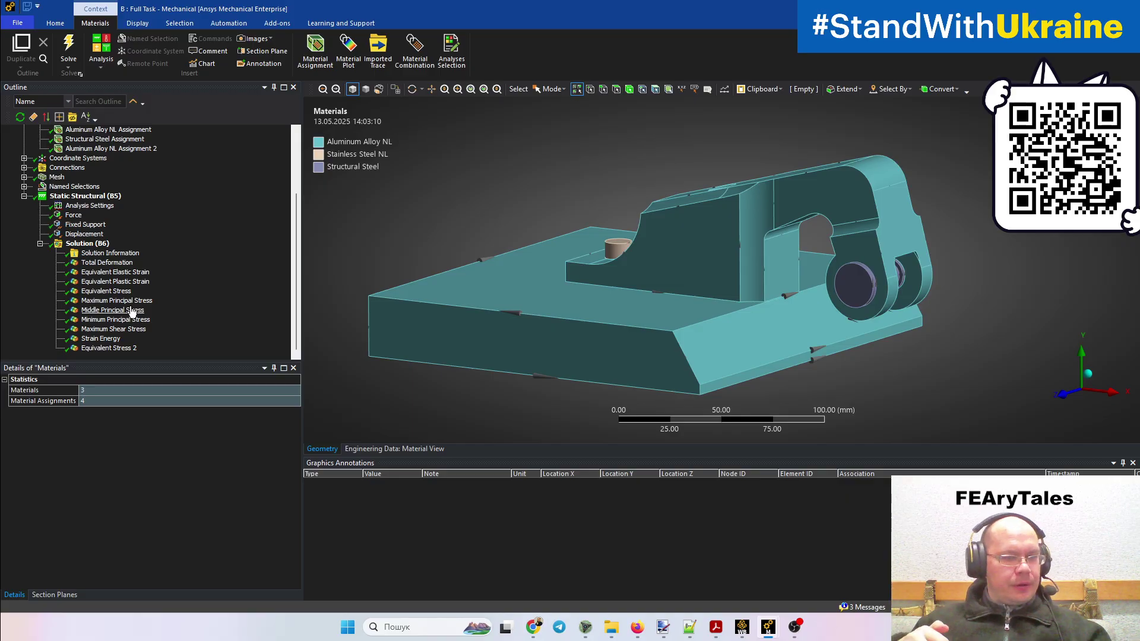
left_click(118, 264)
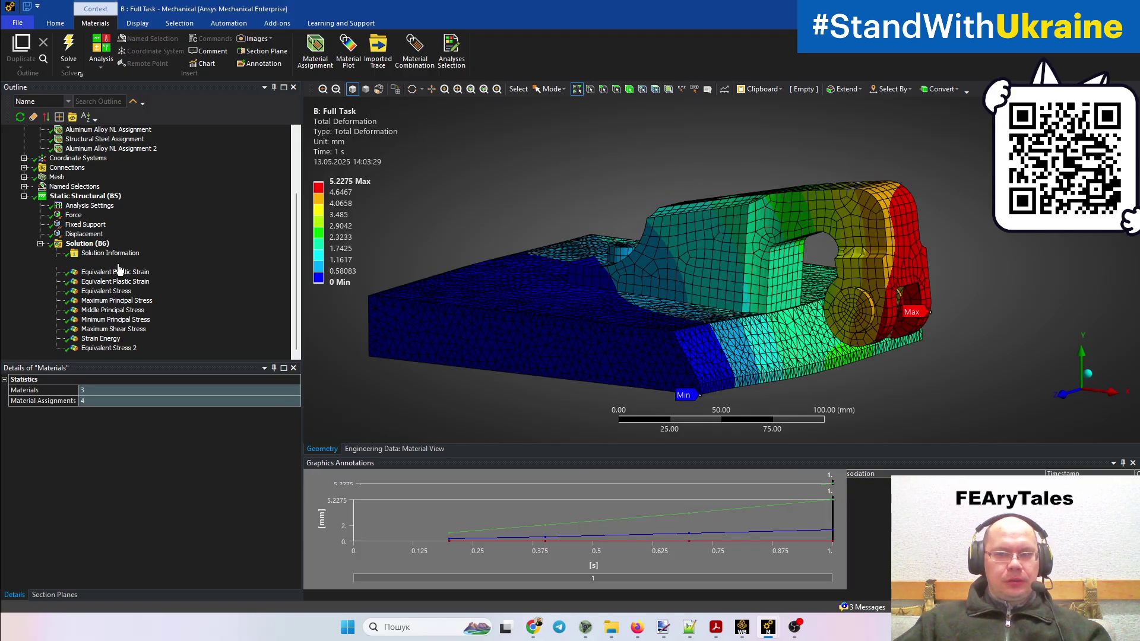
left_click(122, 273)
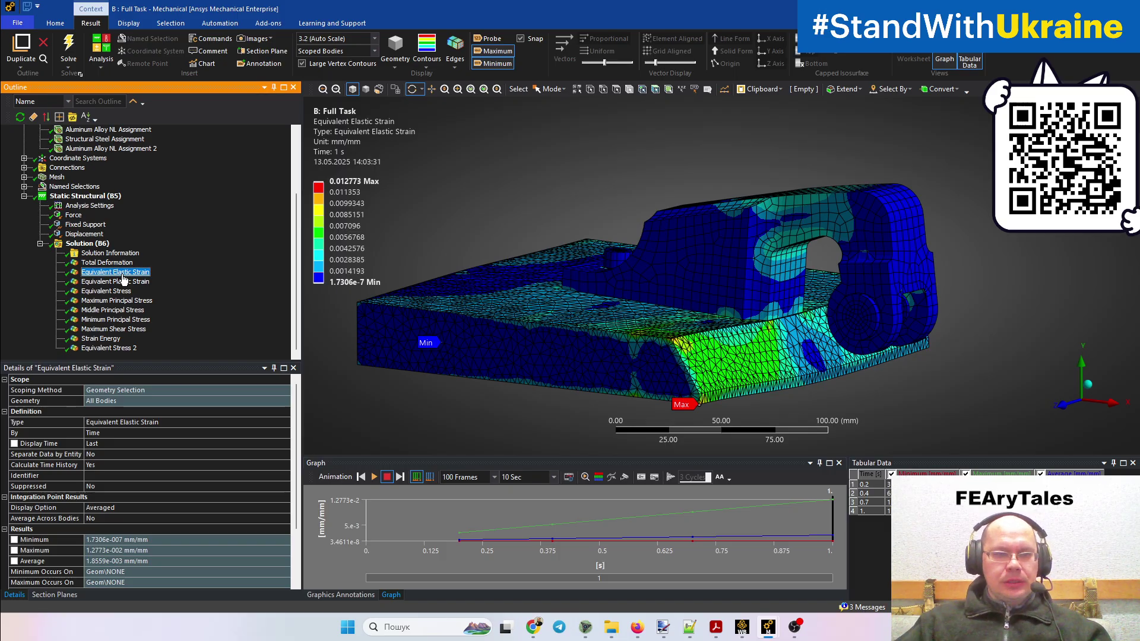
left_click(118, 283)
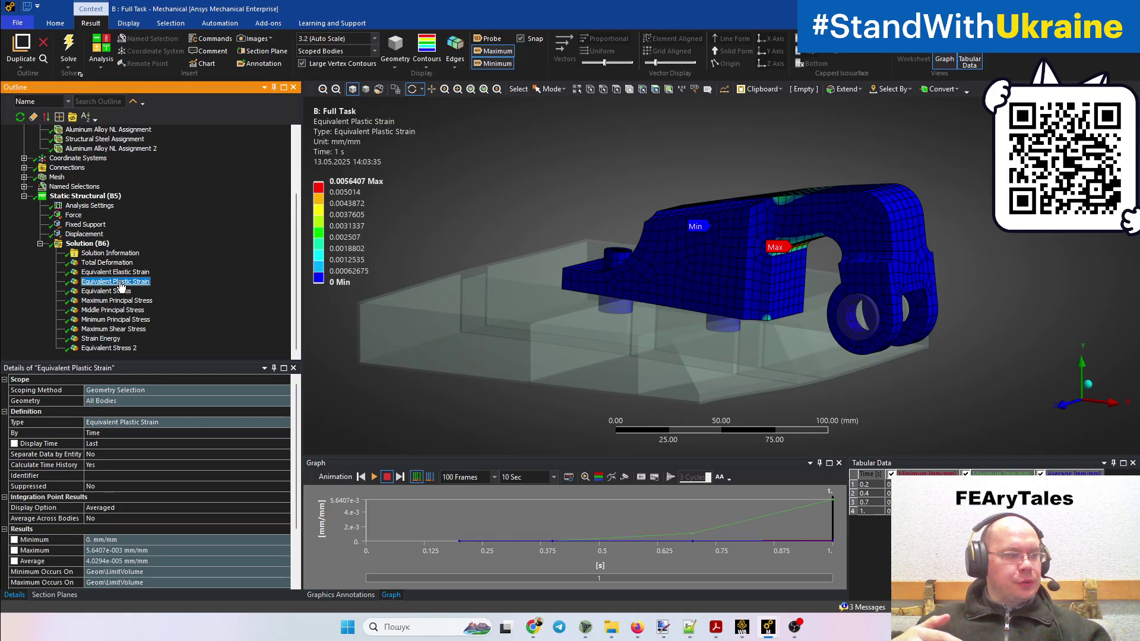
left_click_drag(622, 273, 654, 299)
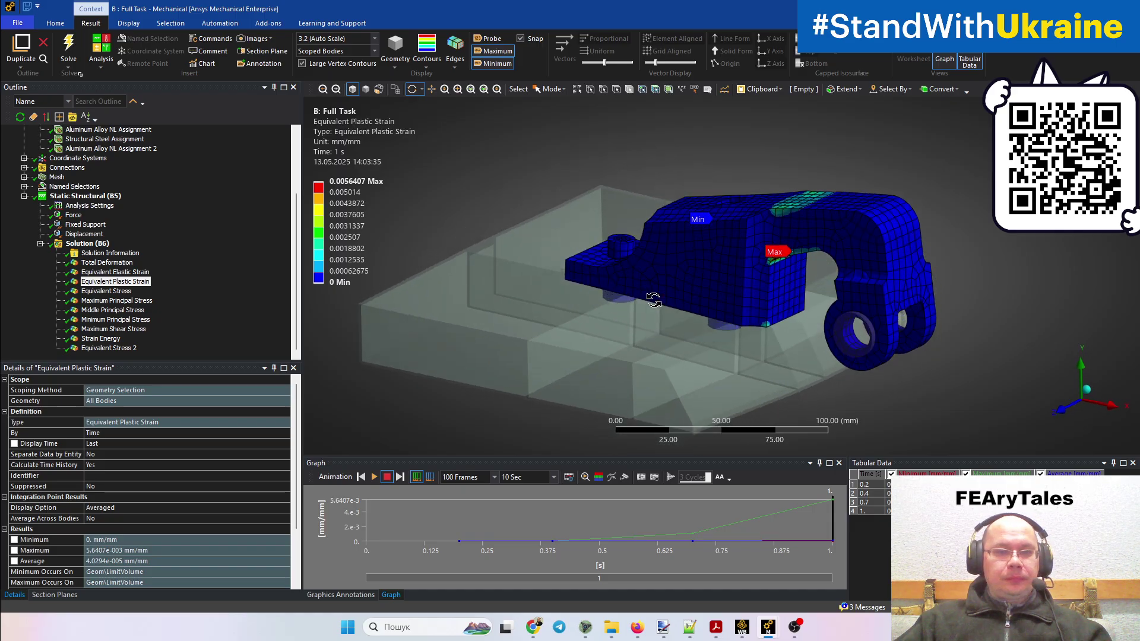
- Compare the Equivalent Stress and Equivalent Stress 2 results, including their integration point display options
left_click(109, 290)
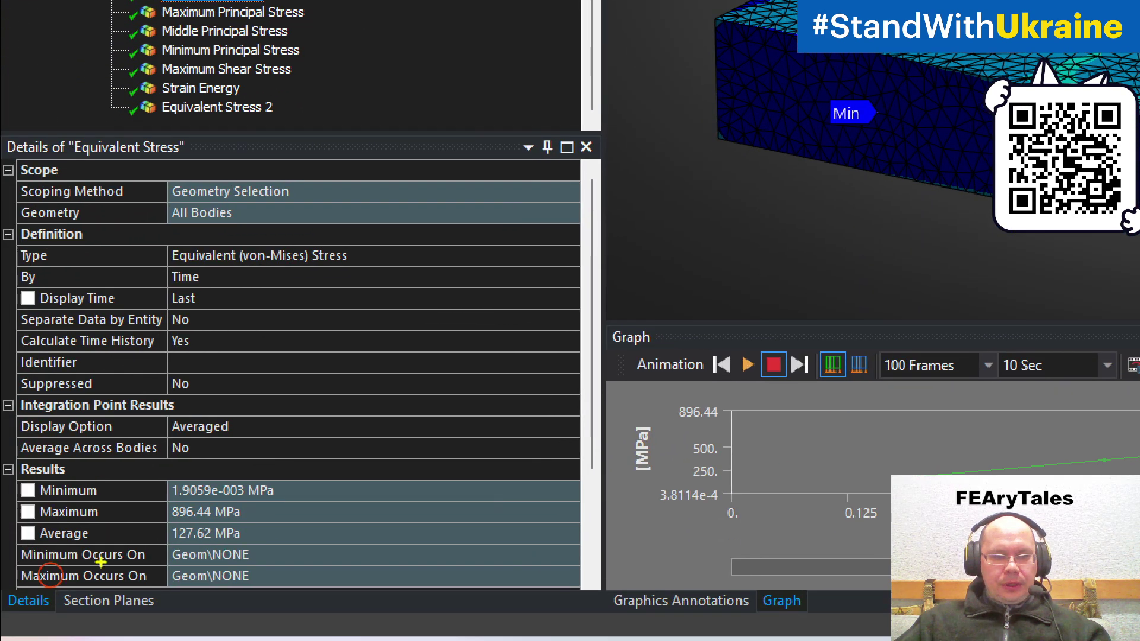
mouse_move(20, 443)
left_mouse_down()
mouse_move(176, 466)
mouse_move(422, 403)
mouse_move(40, 353)
left_mouse_up()
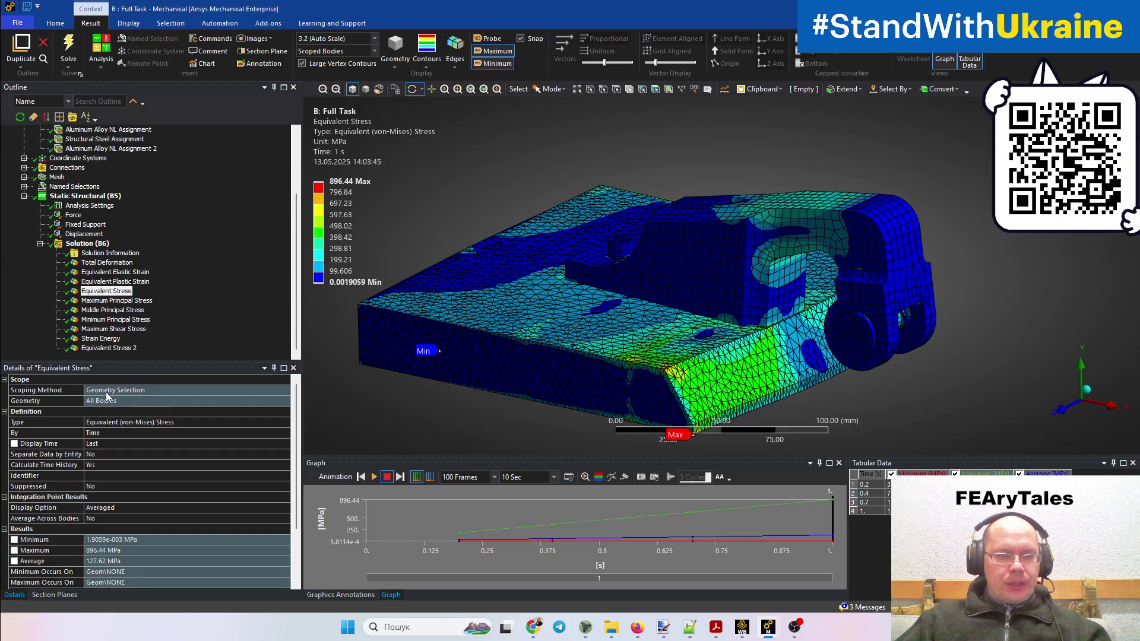
left_click(111, 349)
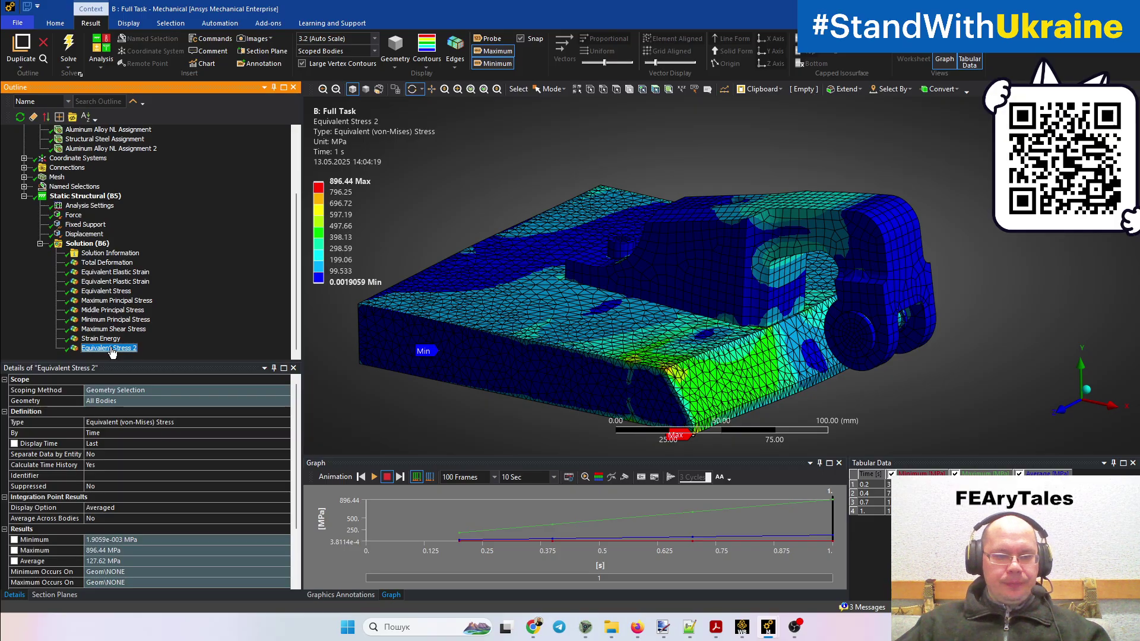
left_click(283, 510)
left_click(285, 508)
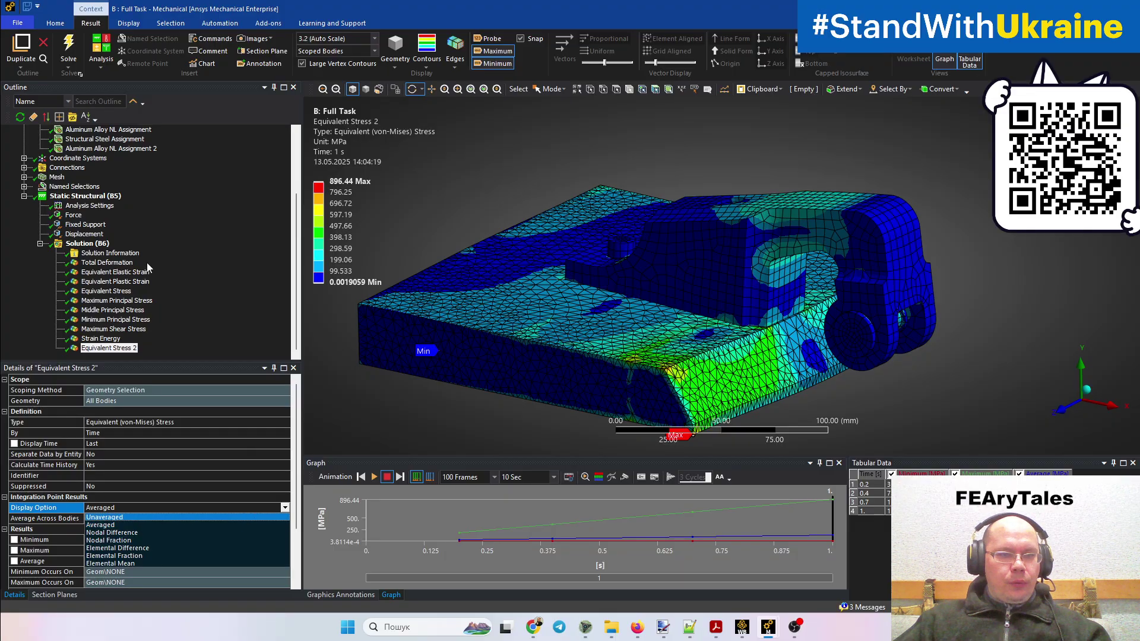
left_click(118, 291)
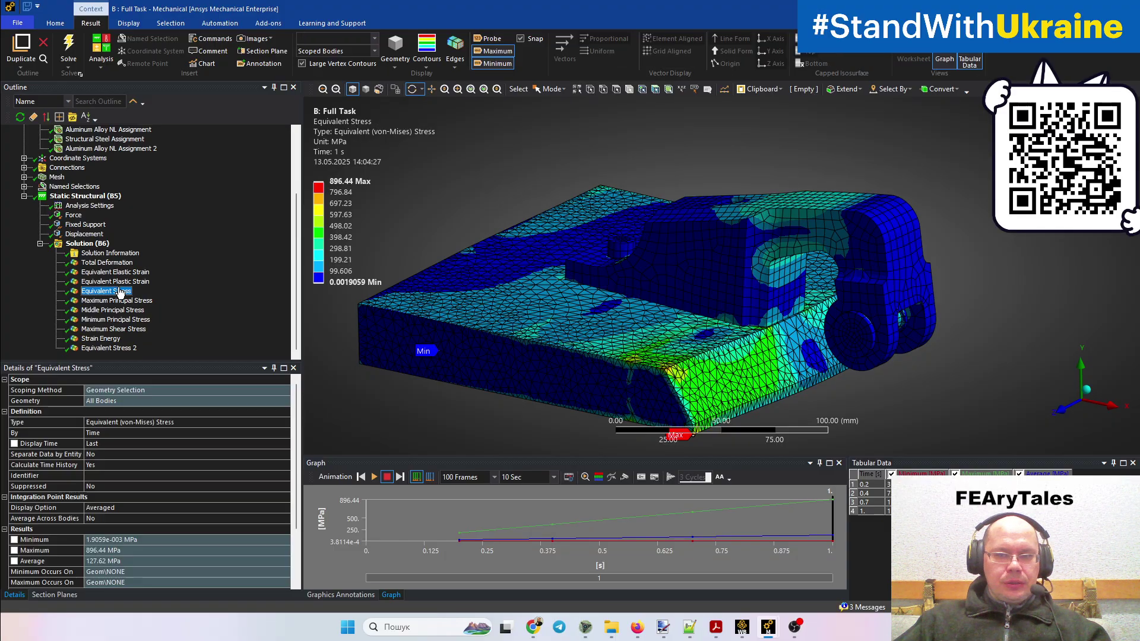
left_click(119, 291)
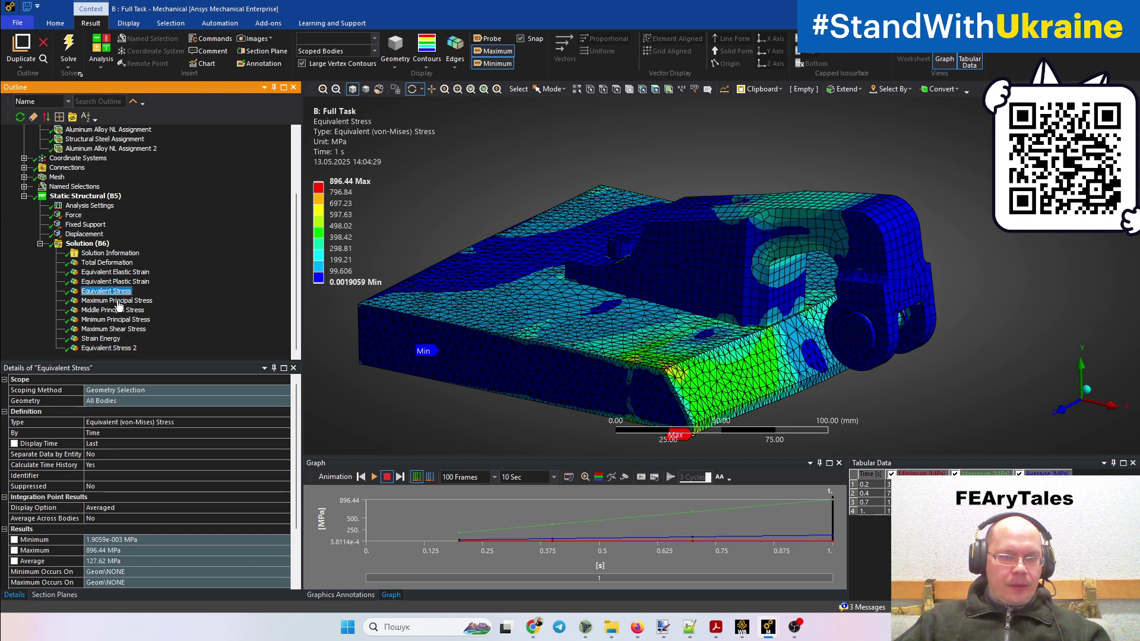
left_click(117, 348)
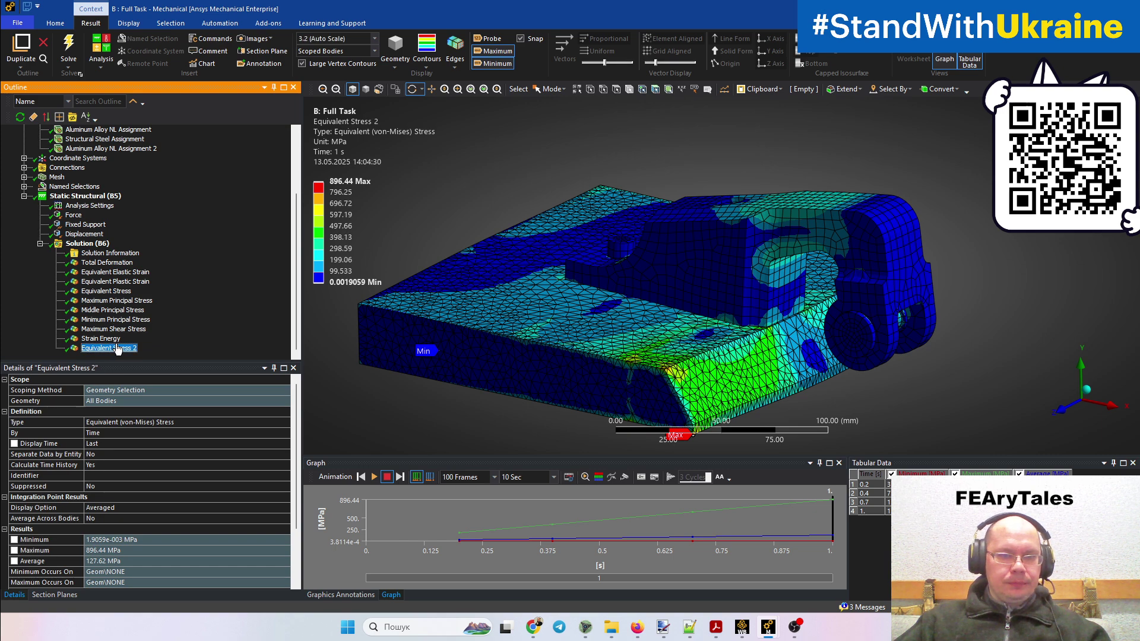
left_click(120, 292)
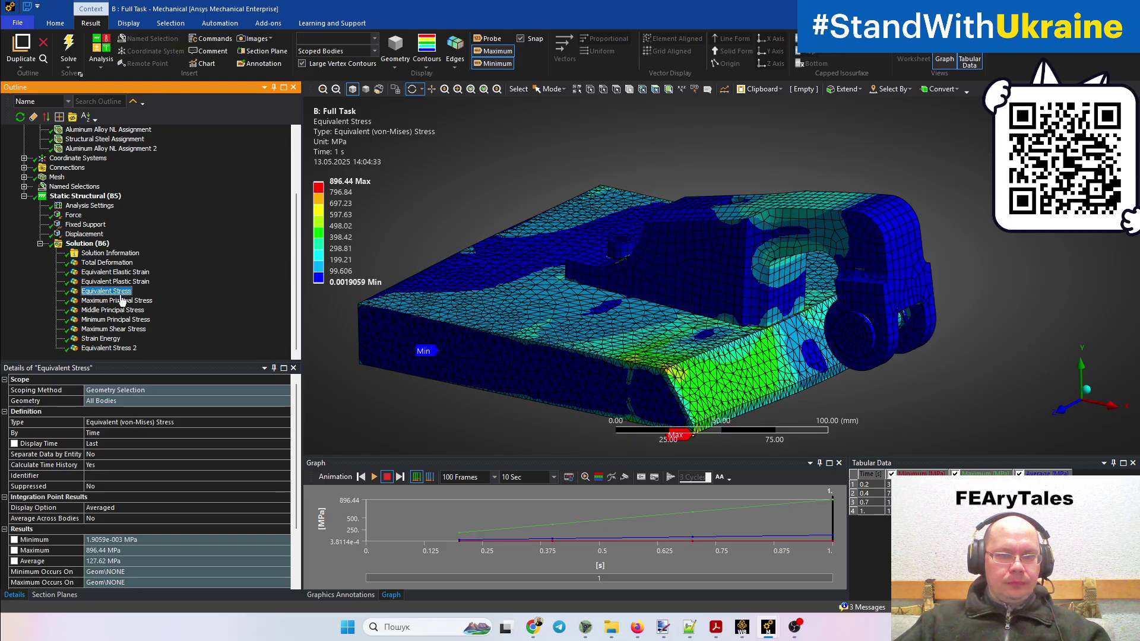
- Set the display option of Equivalent Stress 2 to Unaveraged and evaluate all results
left_click(118, 348)
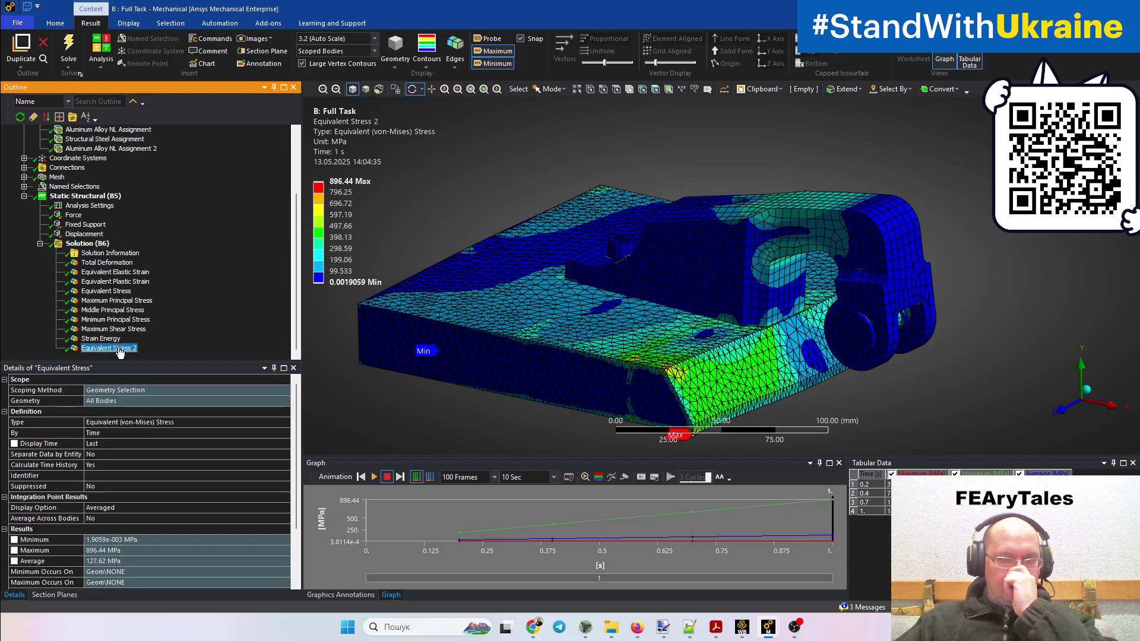
left_click(284, 508)
left_click(286, 508)
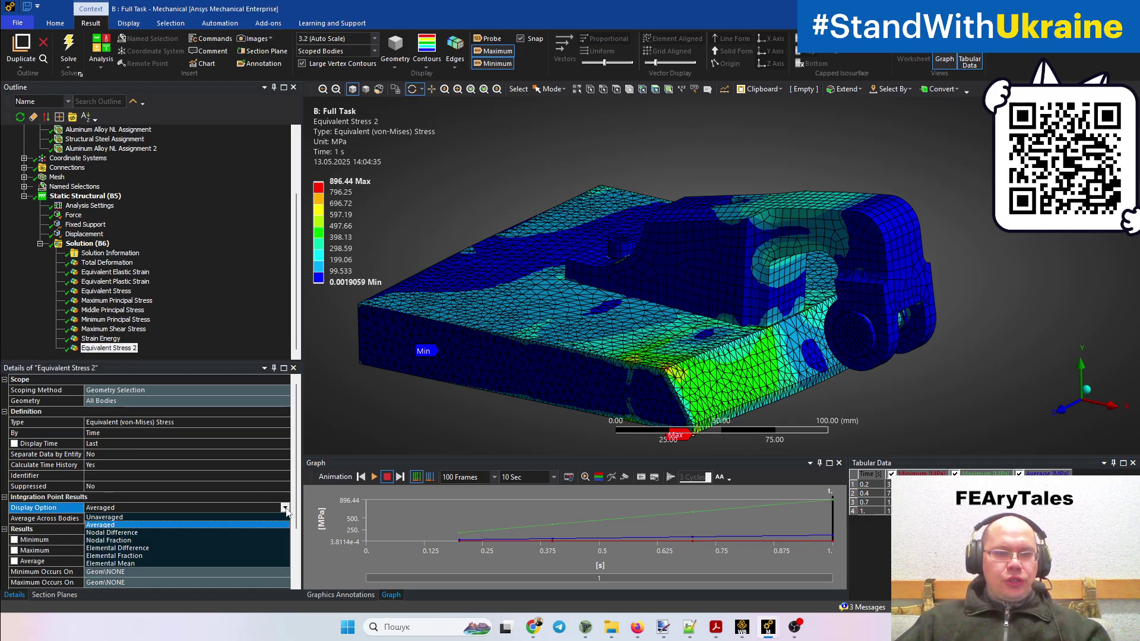
left_click(105, 517)
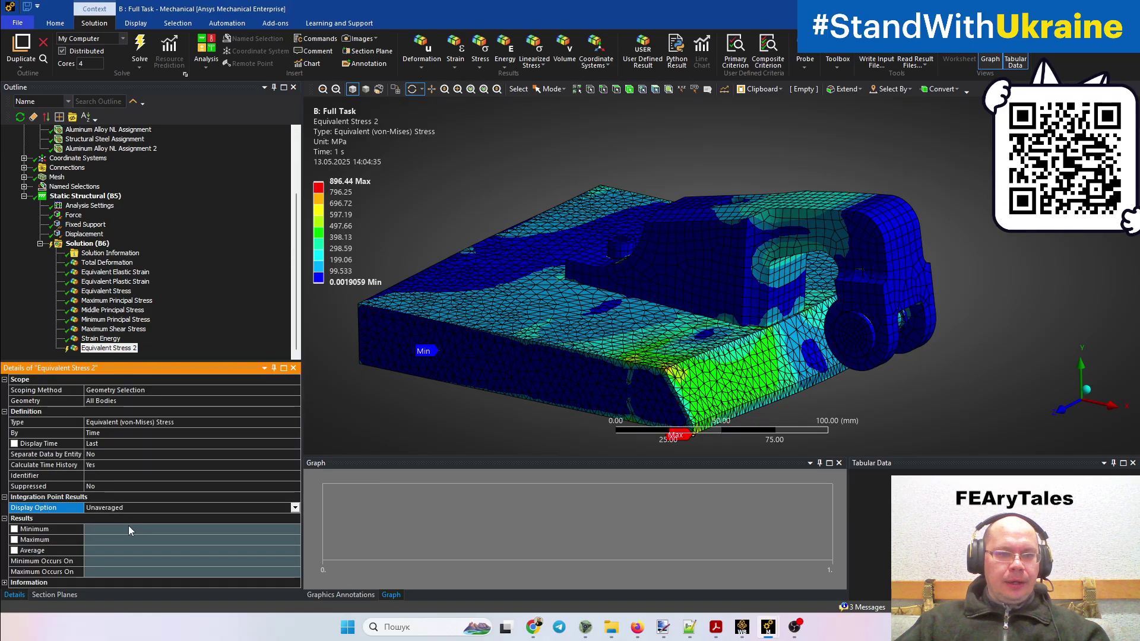
right_click(104, 349)
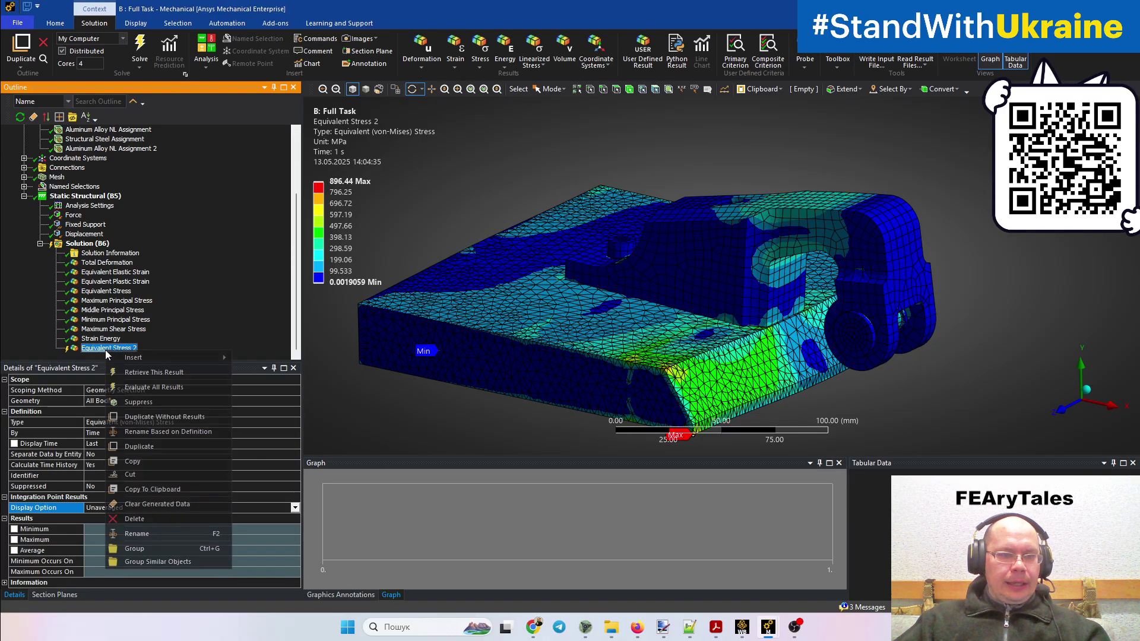
left_click(148, 386)
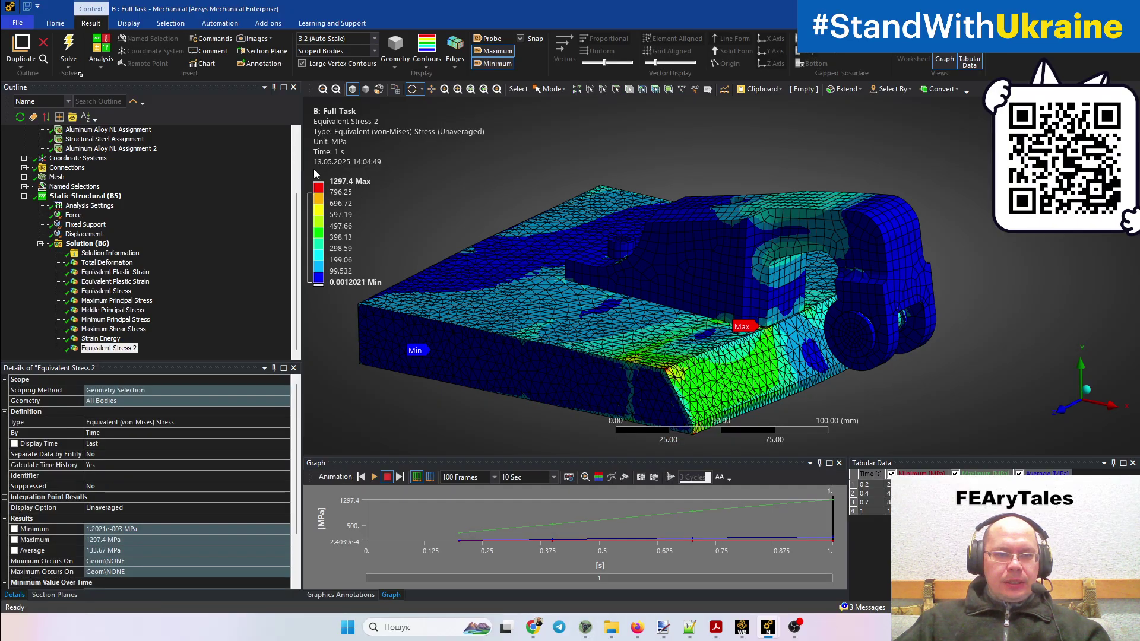
- Compare the unaveraged Equivalent Stress 2 plot with the averaged Equivalent Stress plot, examining the maximum values and their locations
left_click_drag(498, 220, 852, 280)
left_click_drag(756, 365, 752, 310)
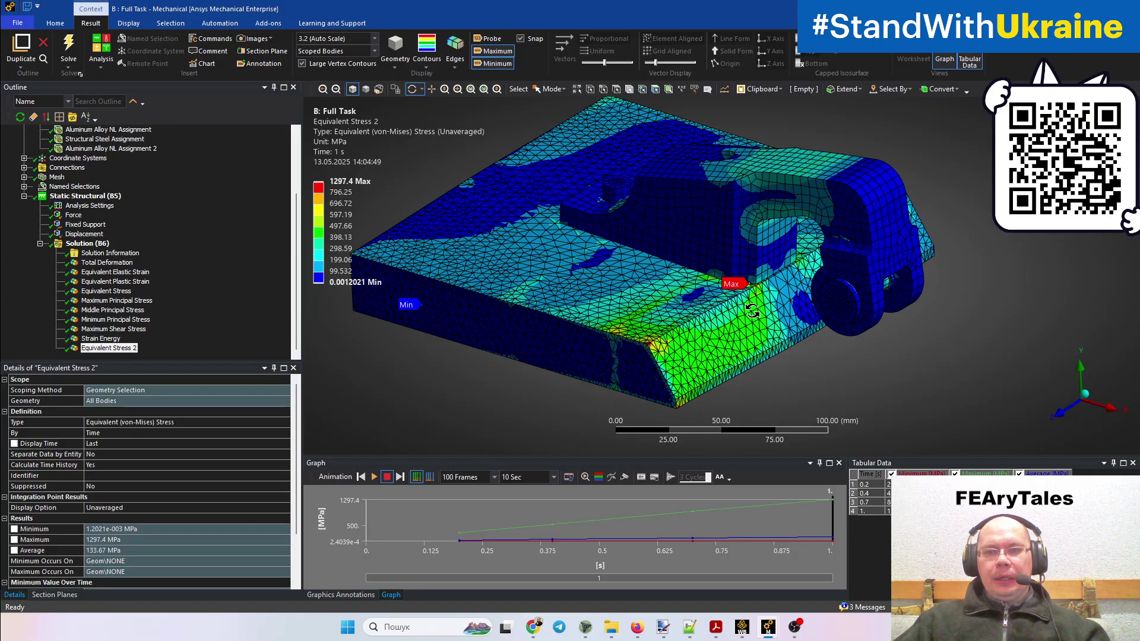
left_click_drag(763, 344, 617, 353)
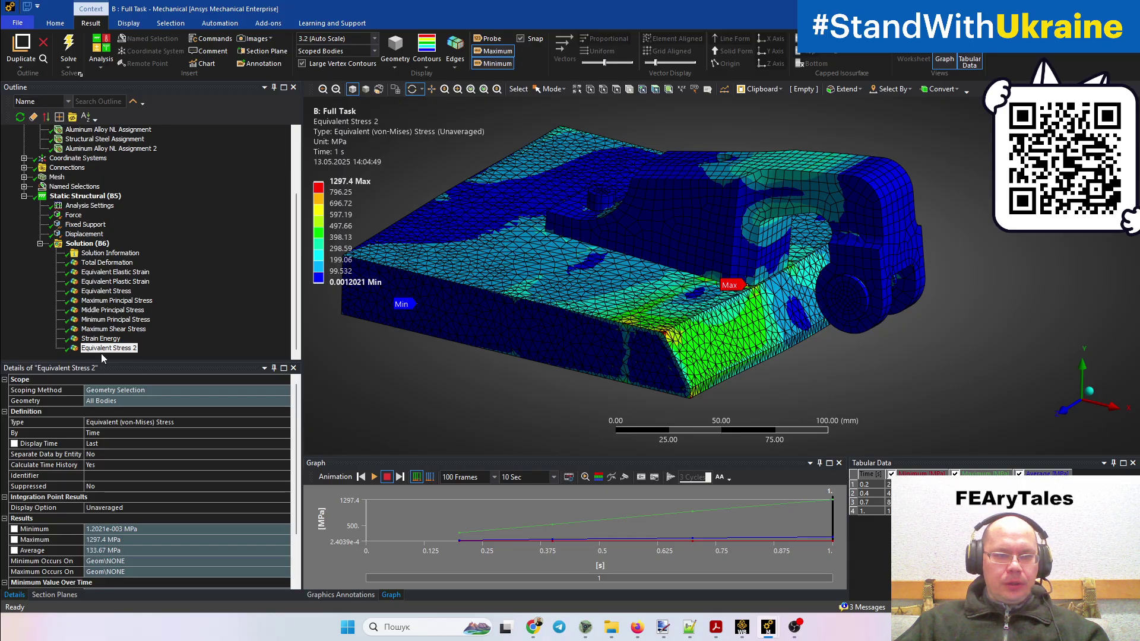
left_click(117, 350)
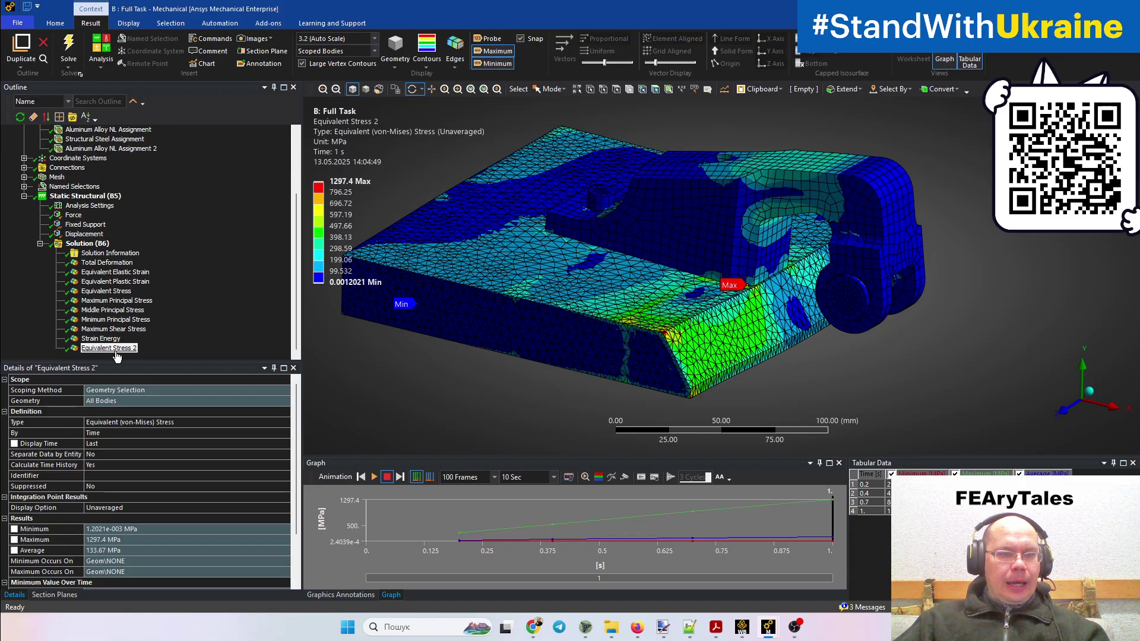
left_click(122, 291)
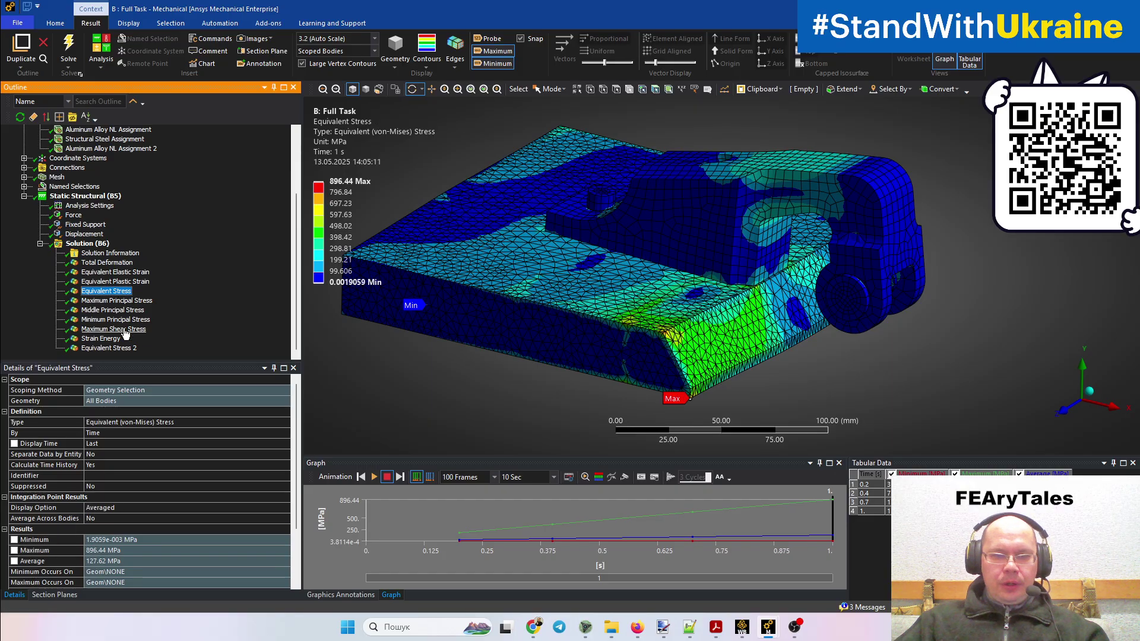
left_click(122, 351)
left_click(107, 291)
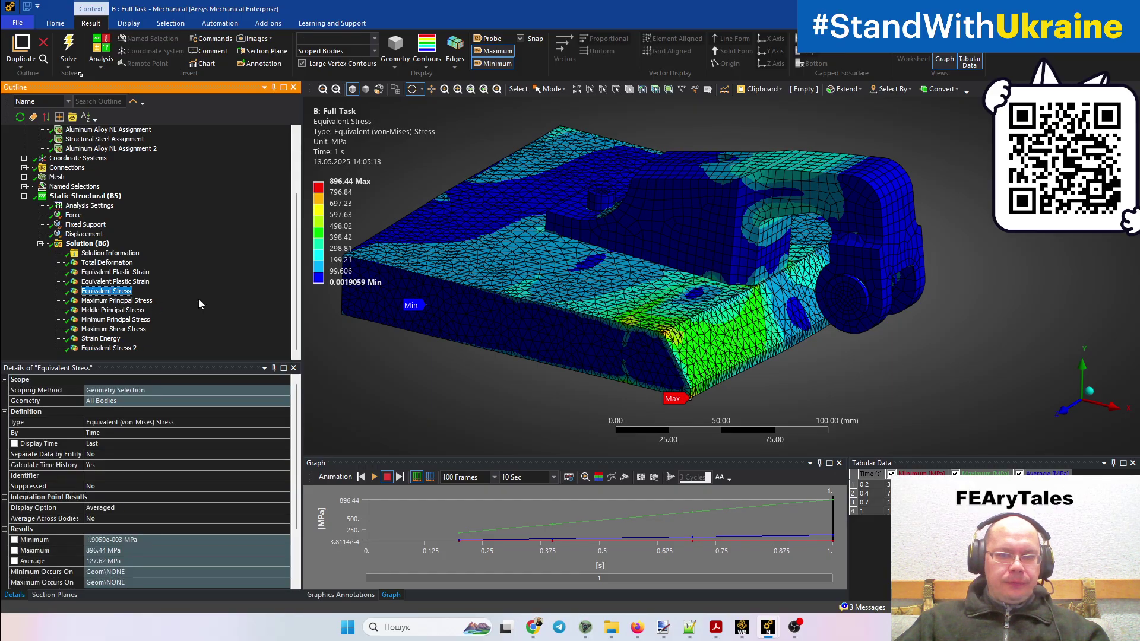
left_click(124, 349)
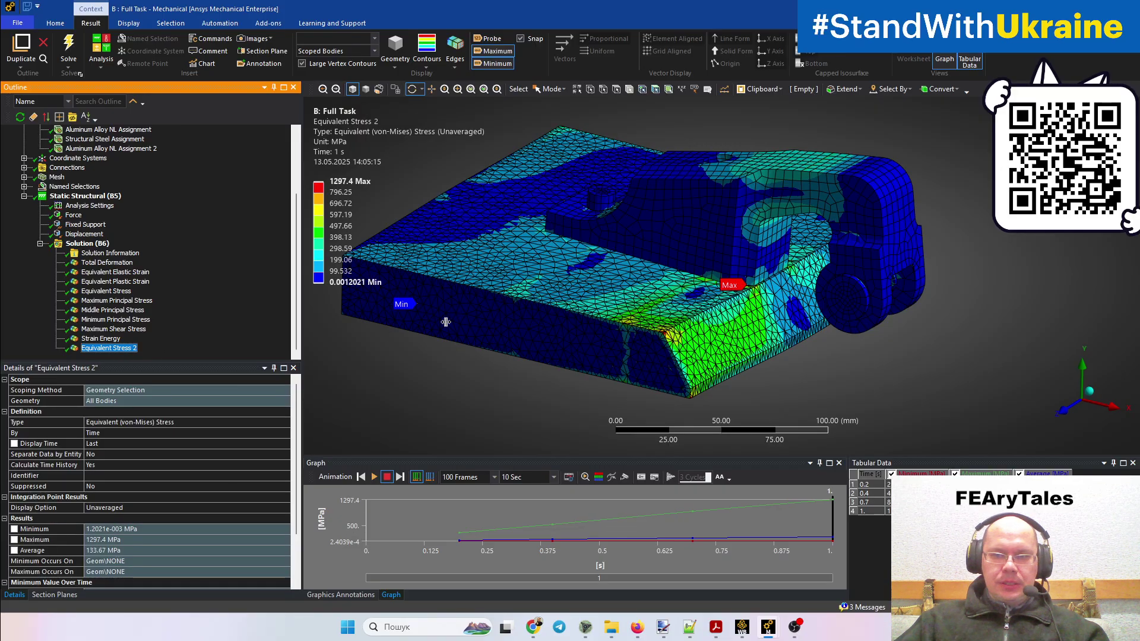
left_click(106, 291)
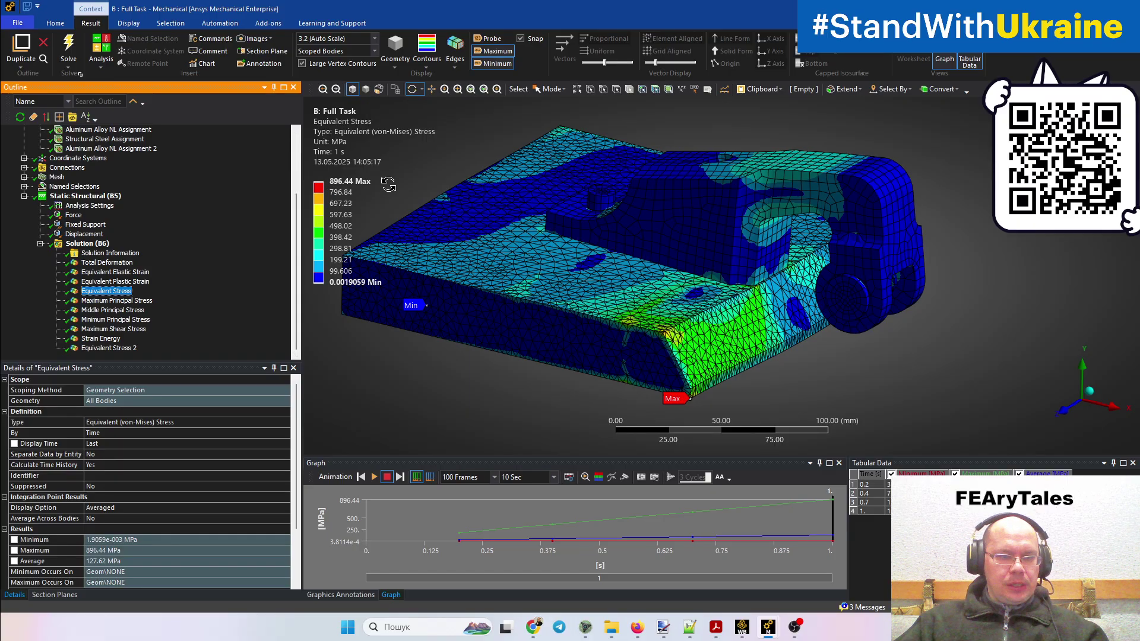
- Set the display option of Equivalent Stress 2 to Nodal Difference and retrieve that result
left_click(108, 348)
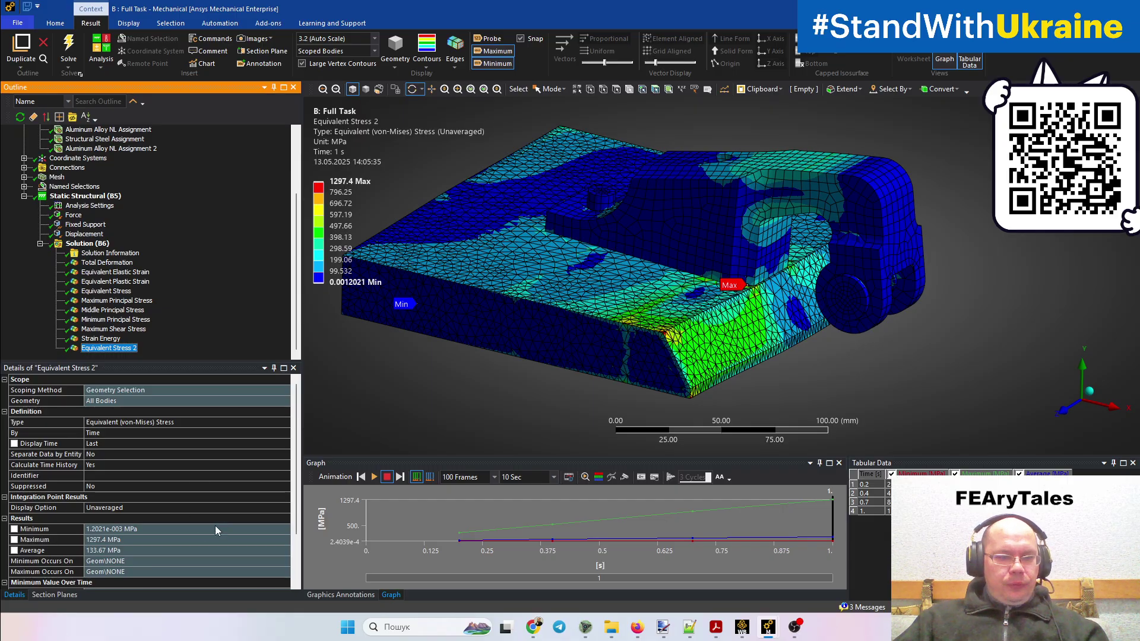
left_click(276, 508)
left_click(284, 508)
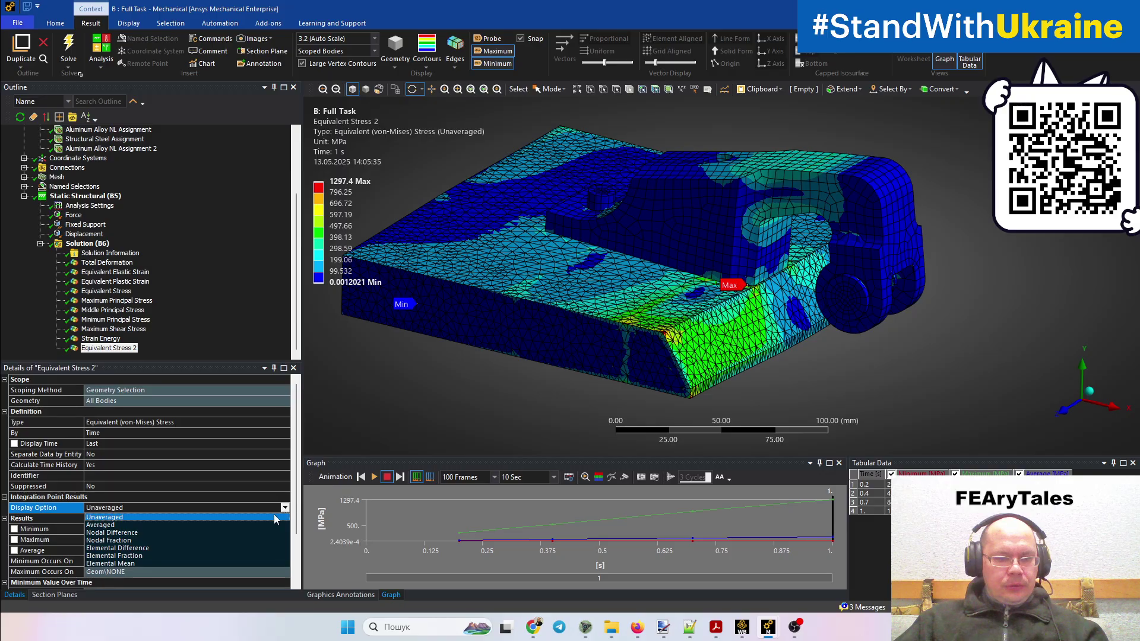
left_click(169, 532)
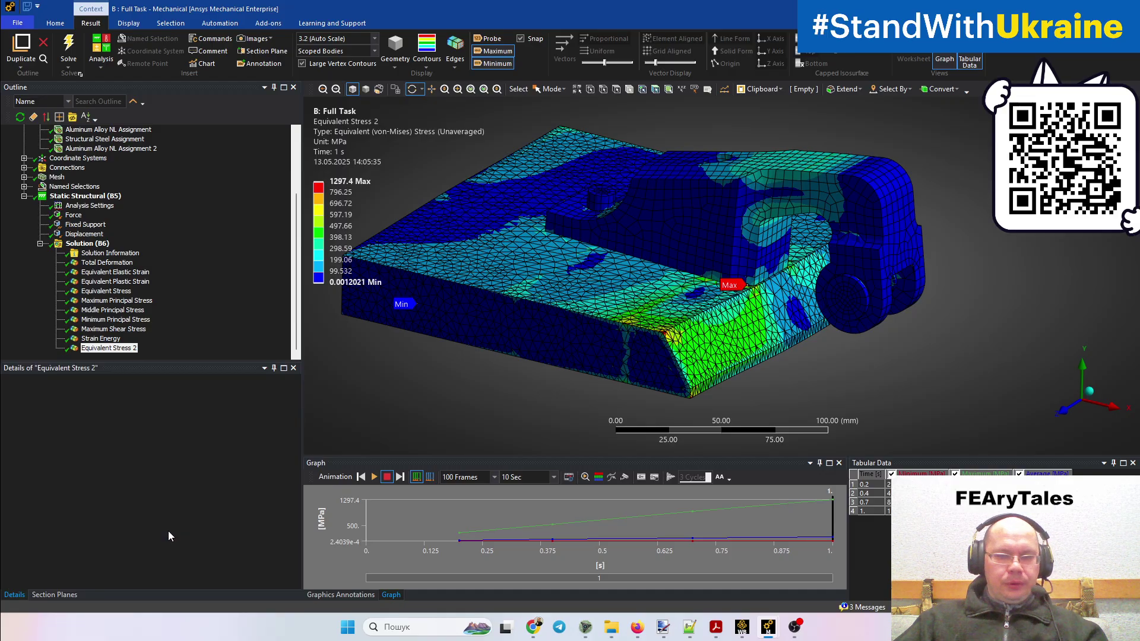
right_click(97, 349)
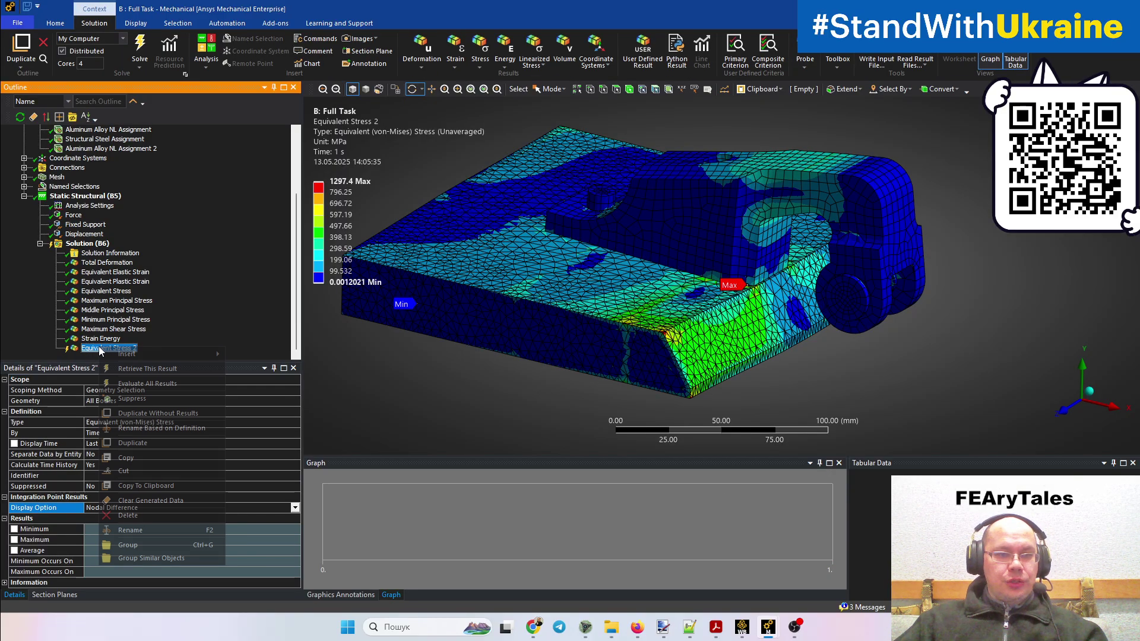
left_click(143, 368)
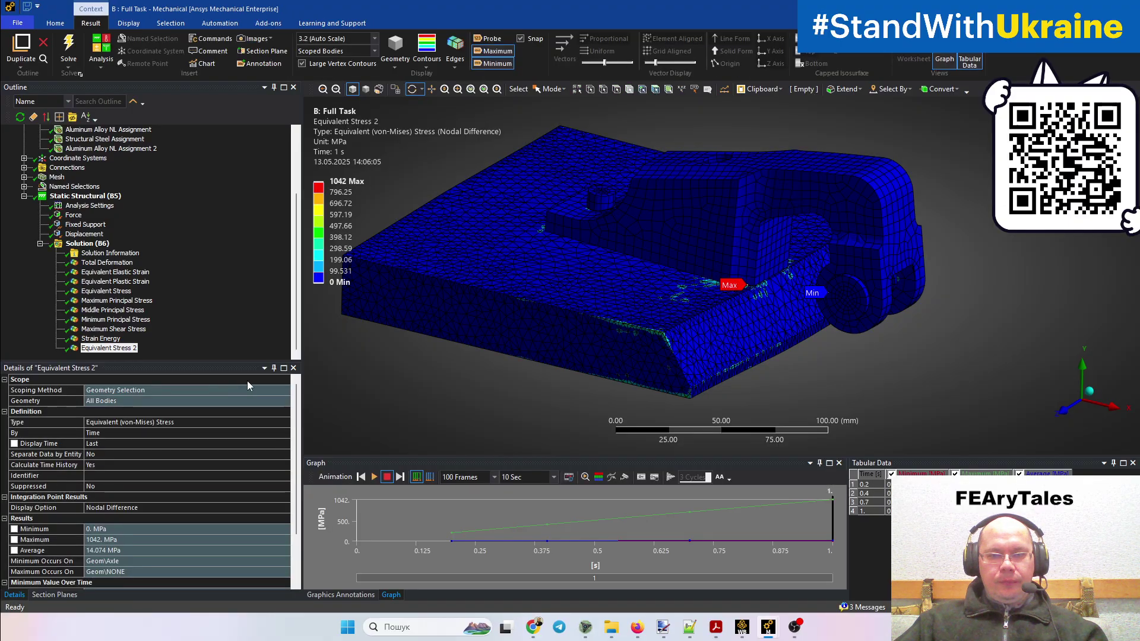
- Lower the top contour band limit of the nodal difference legend to 85.809 MPa to expose the stress differences across the plate
middle_click_drag(626, 360, 582, 362)
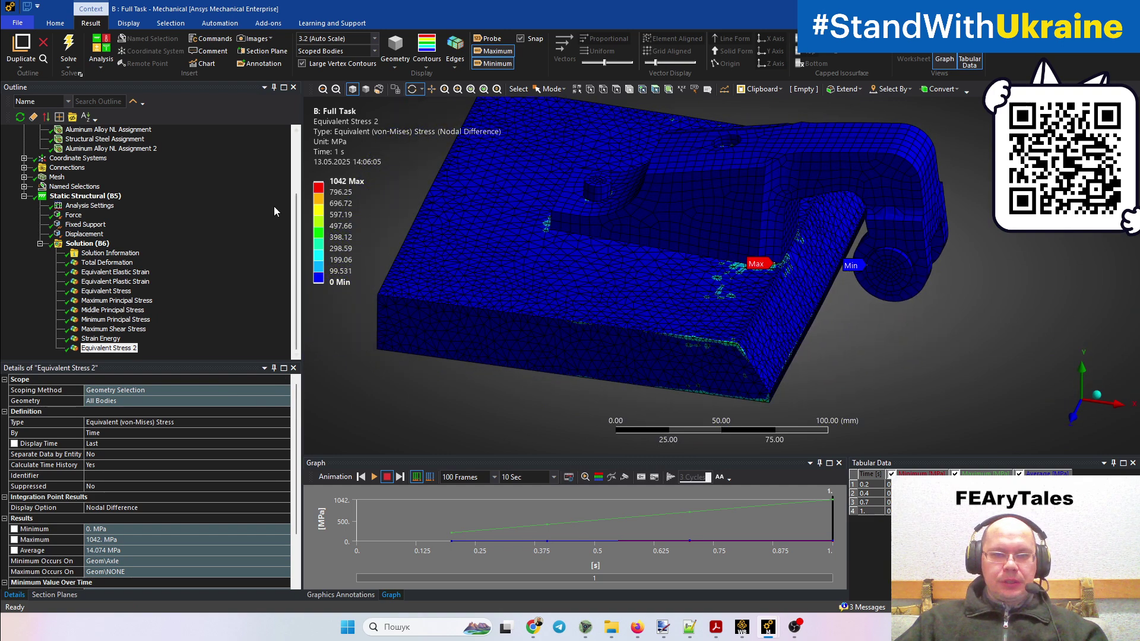
middle_click_drag(797, 324, 602, 255)
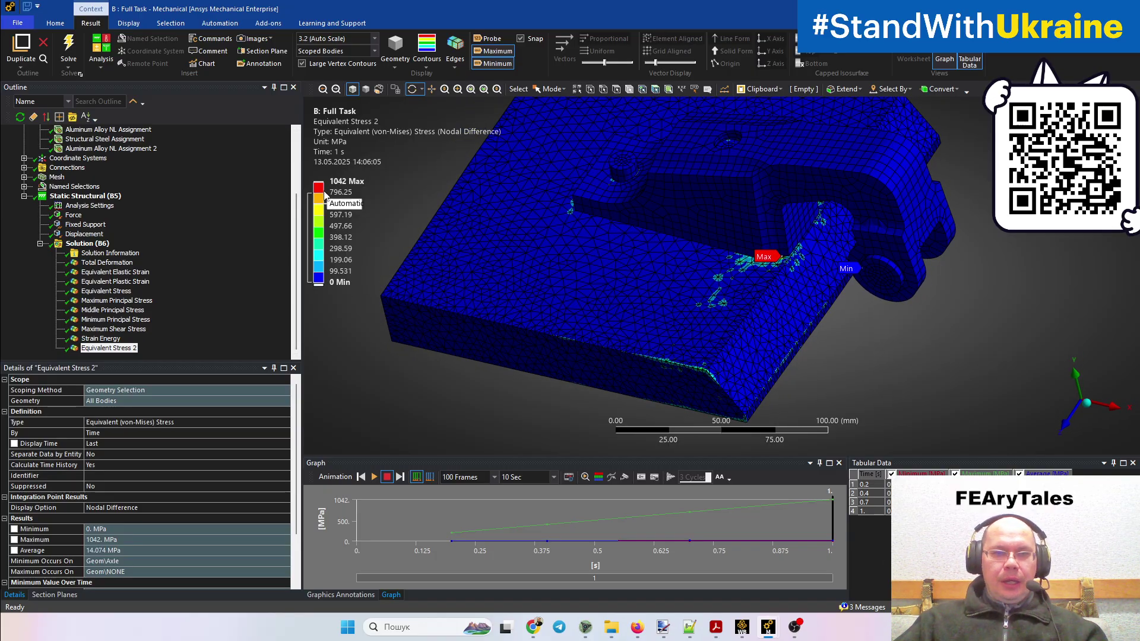
left_click_drag(319, 193, 328, 276)
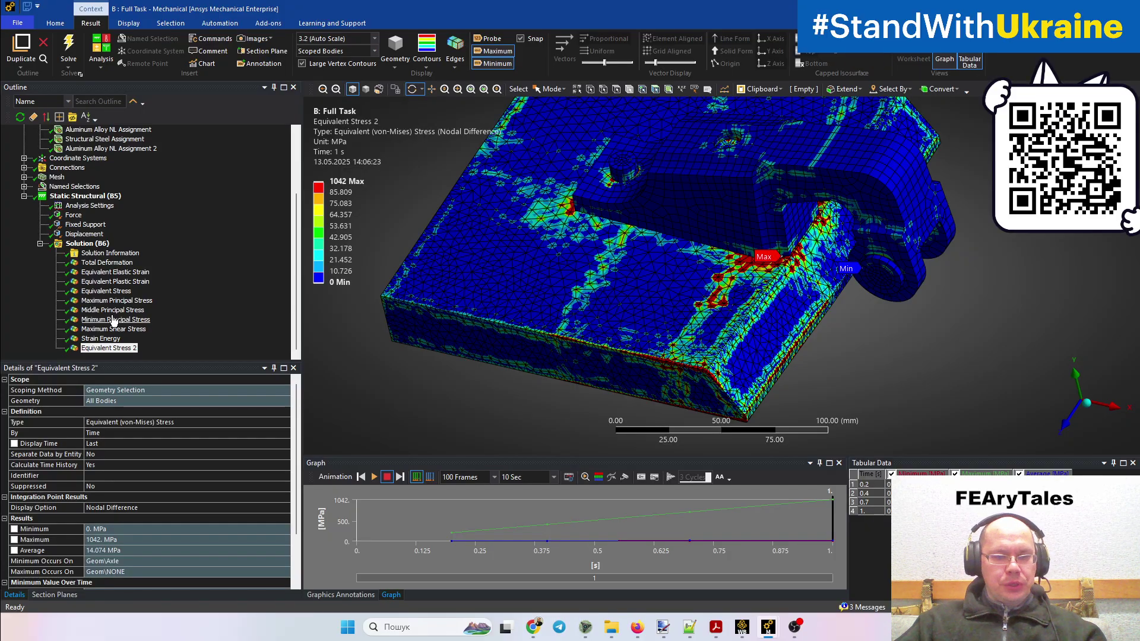
- Set the display option of Equivalent Stress 2 to Nodal Fraction and retrieve that result
left_click(277, 510)
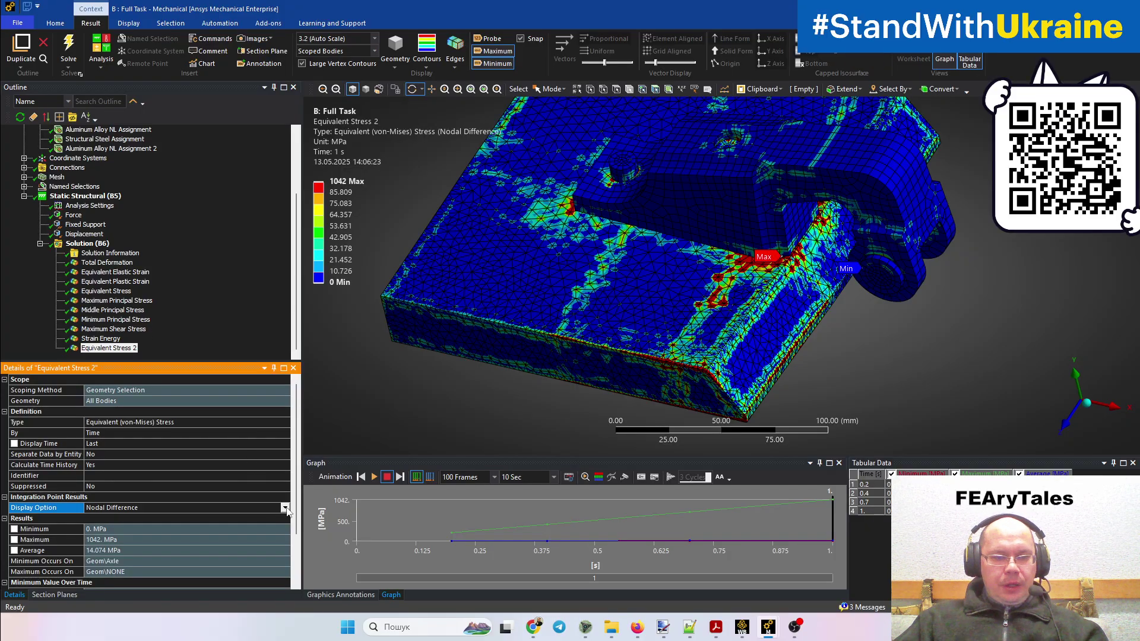
left_click(284, 507)
left_click(109, 542)
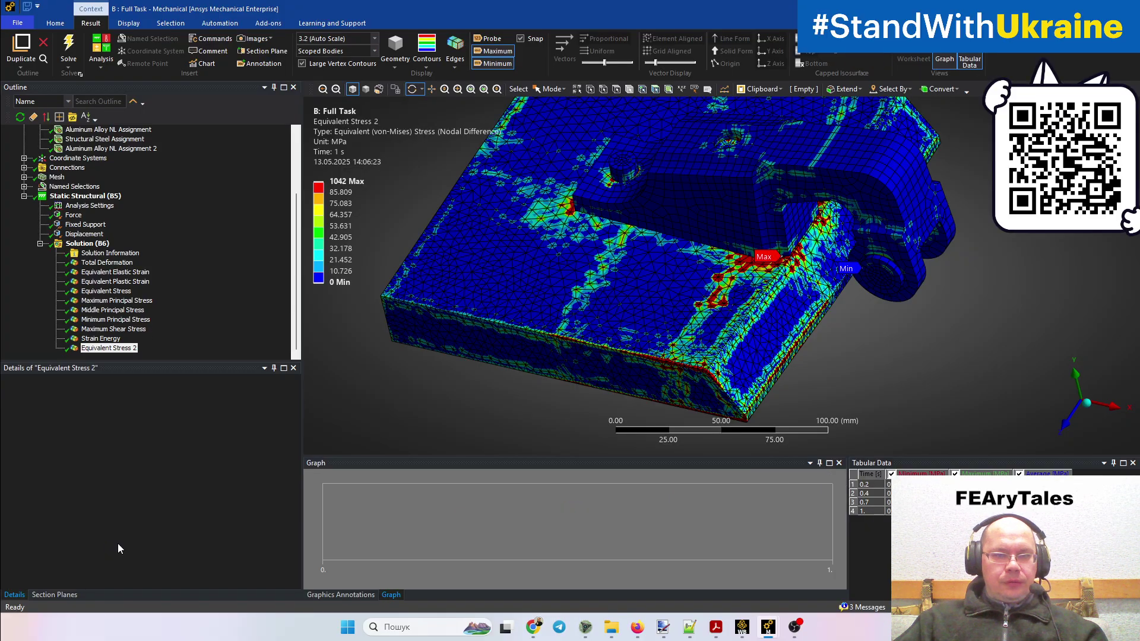
right_click(102, 350)
left_click(141, 377)
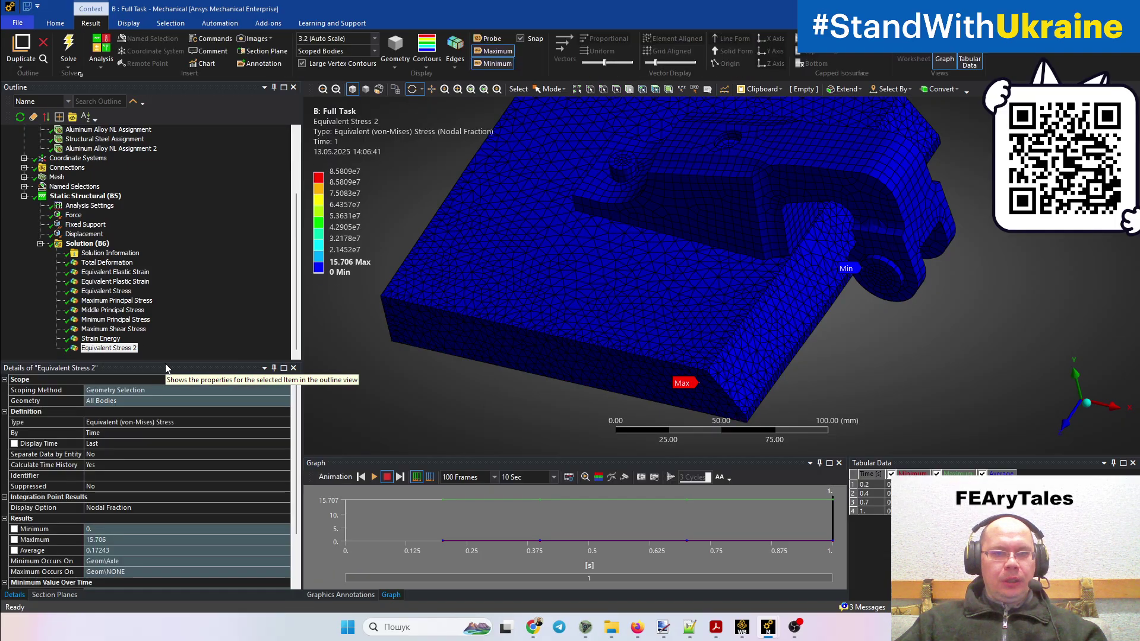
- Reset all legend settings of the Nodal Fraction plot and view the contours on the plate's front side
left_click_drag(440, 304, 491, 290)
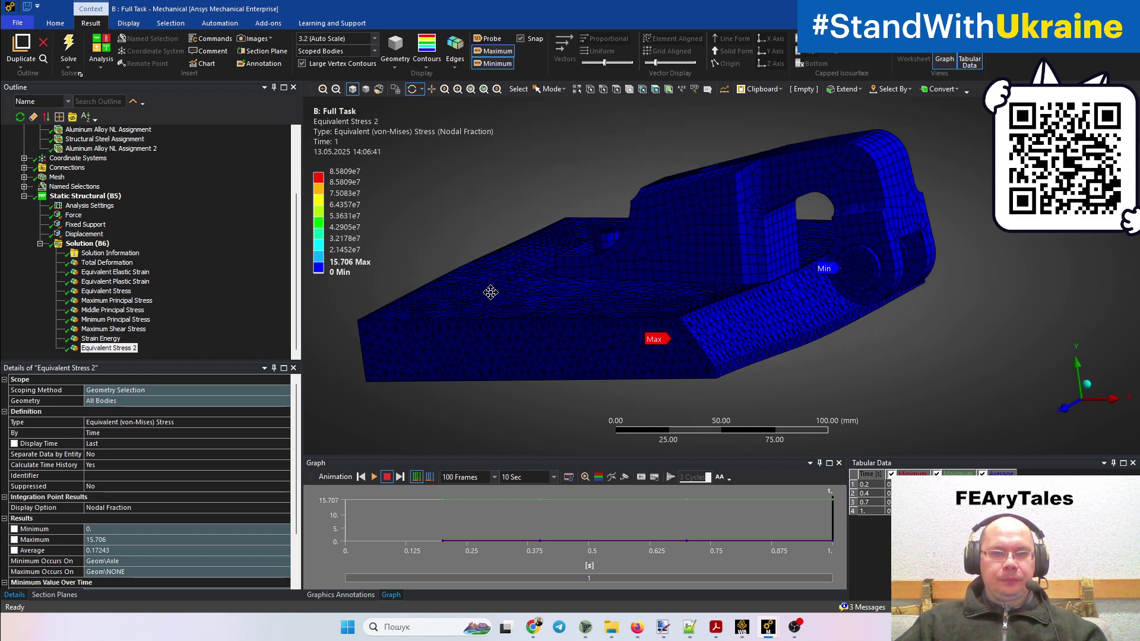
right_click(321, 268)
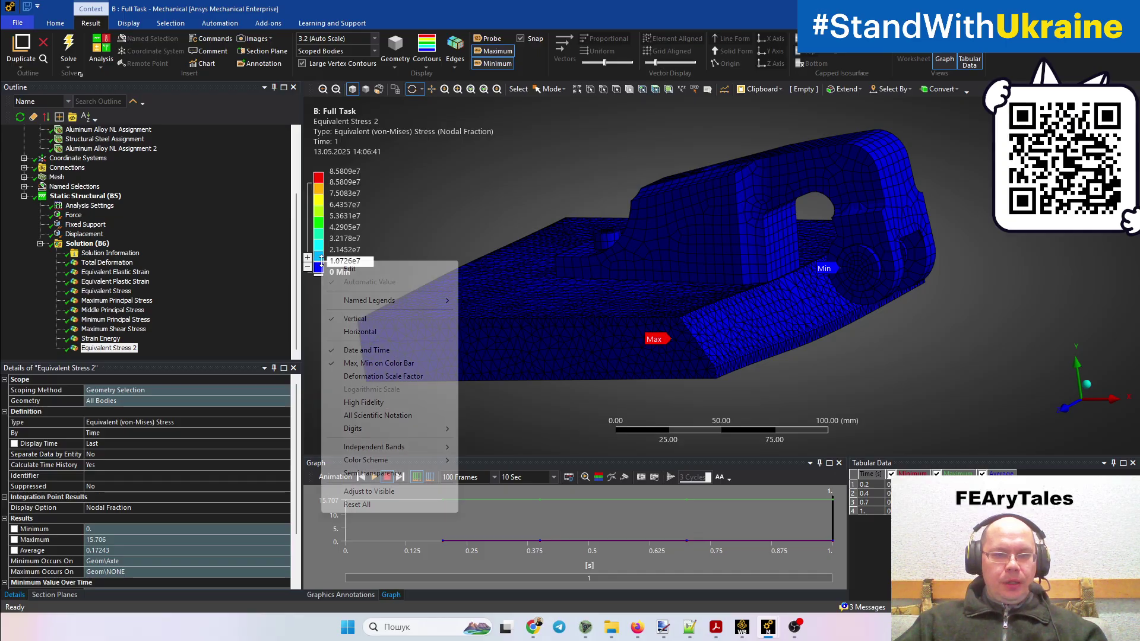
left_click(359, 505)
left_click_drag(472, 273, 453, 287)
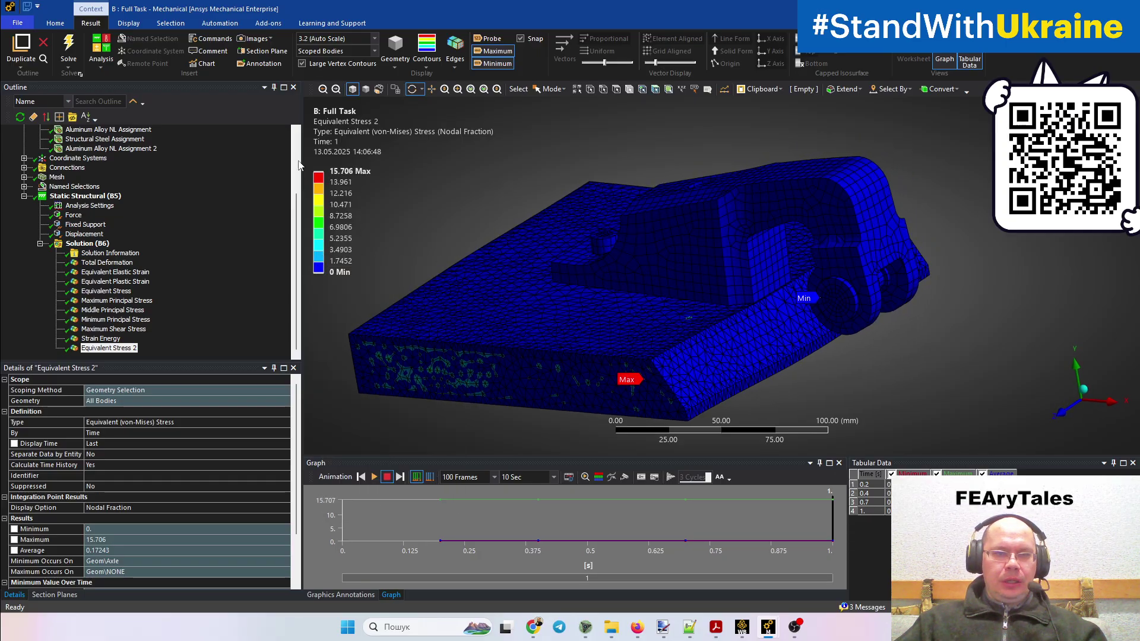
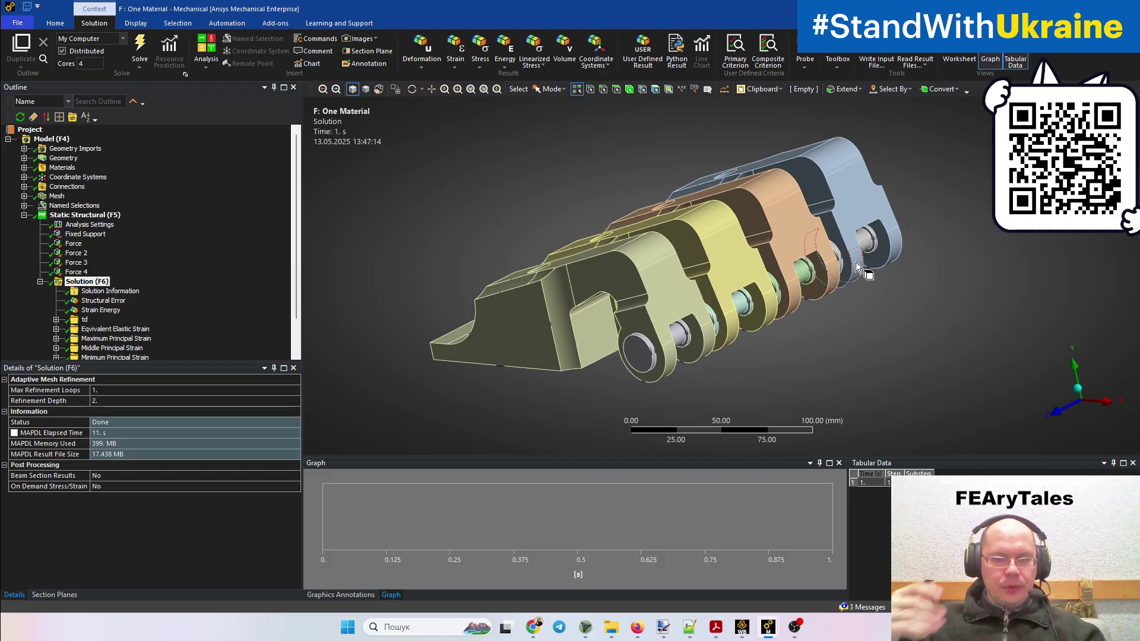
- Display the mesh of the One Material model and examine the elements on the four bracket bodies
middle_click_drag(864, 285, 783, 370)
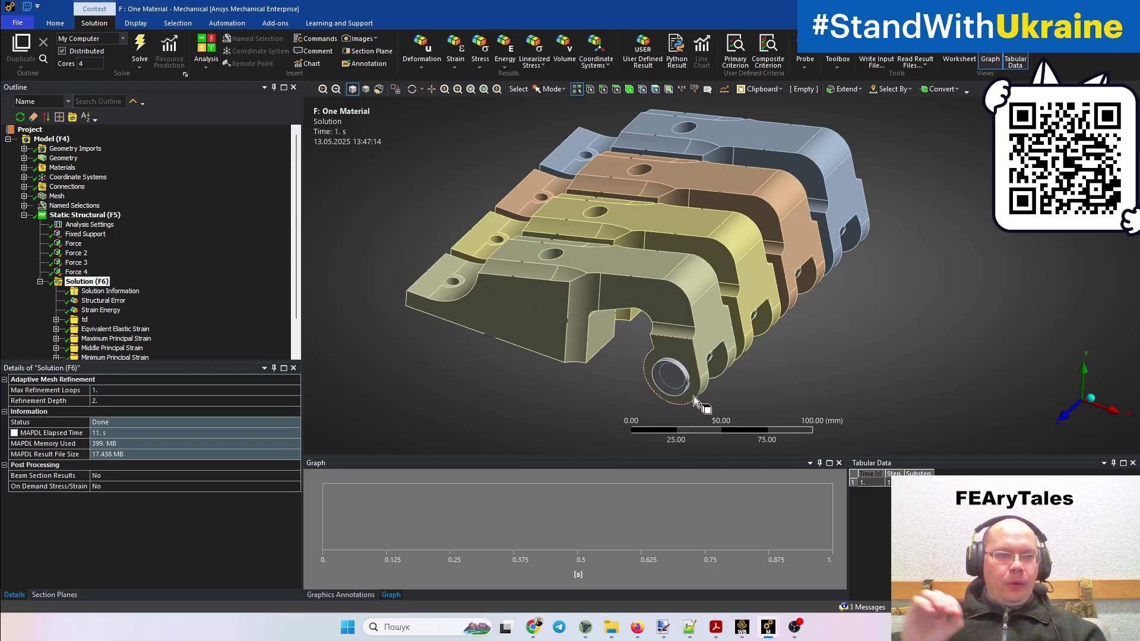
left_click(56, 196)
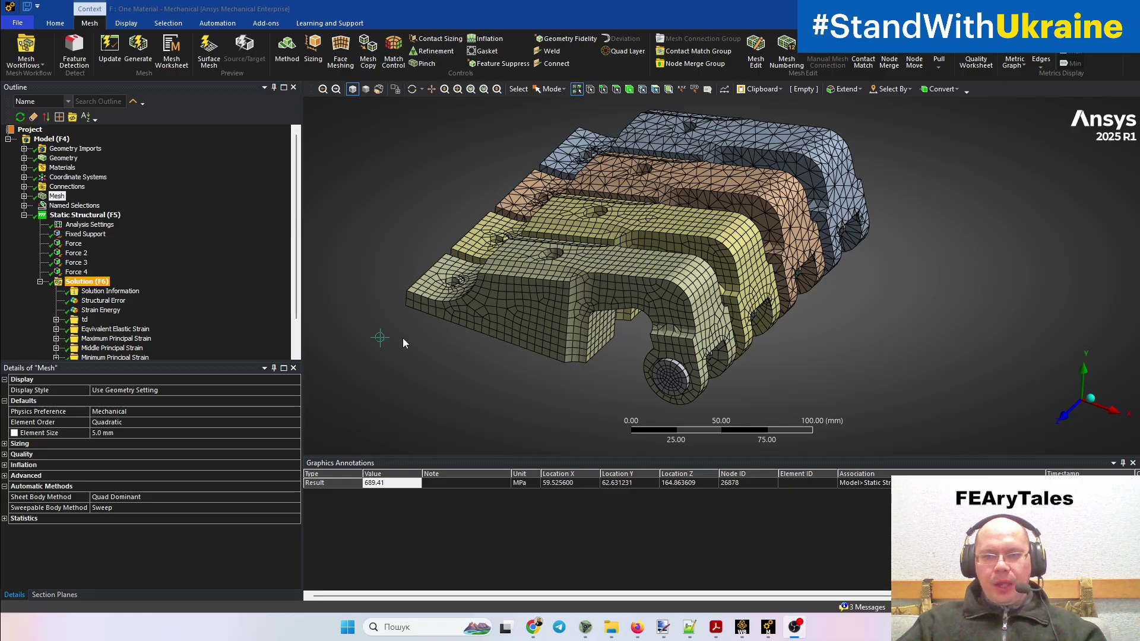
middle_click_drag(707, 339, 646, 396)
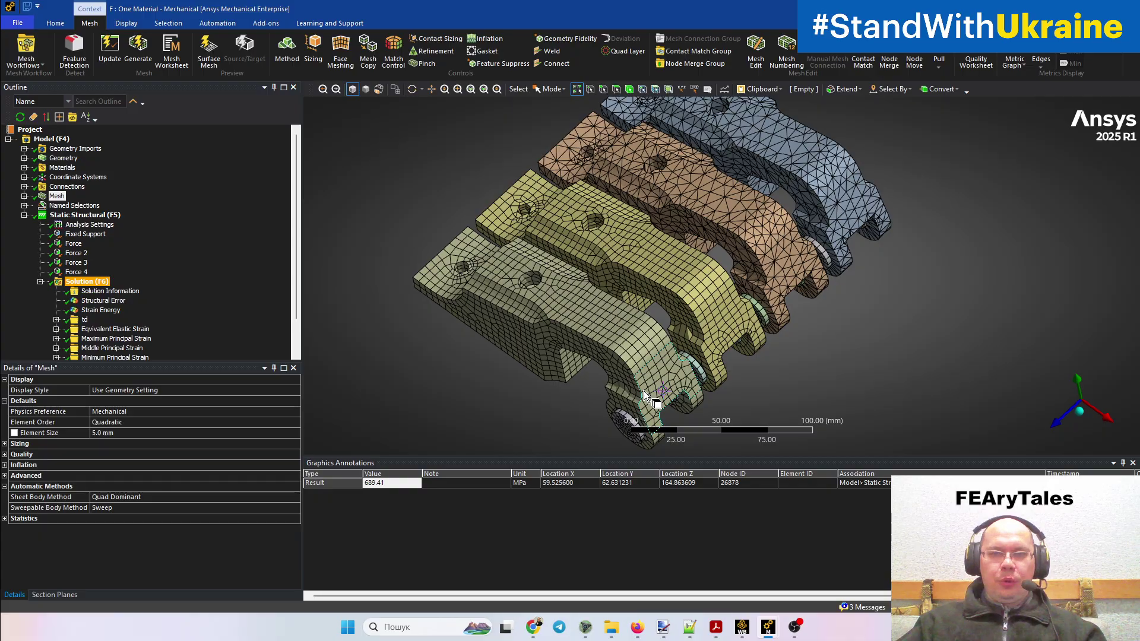
left_click(655, 89)
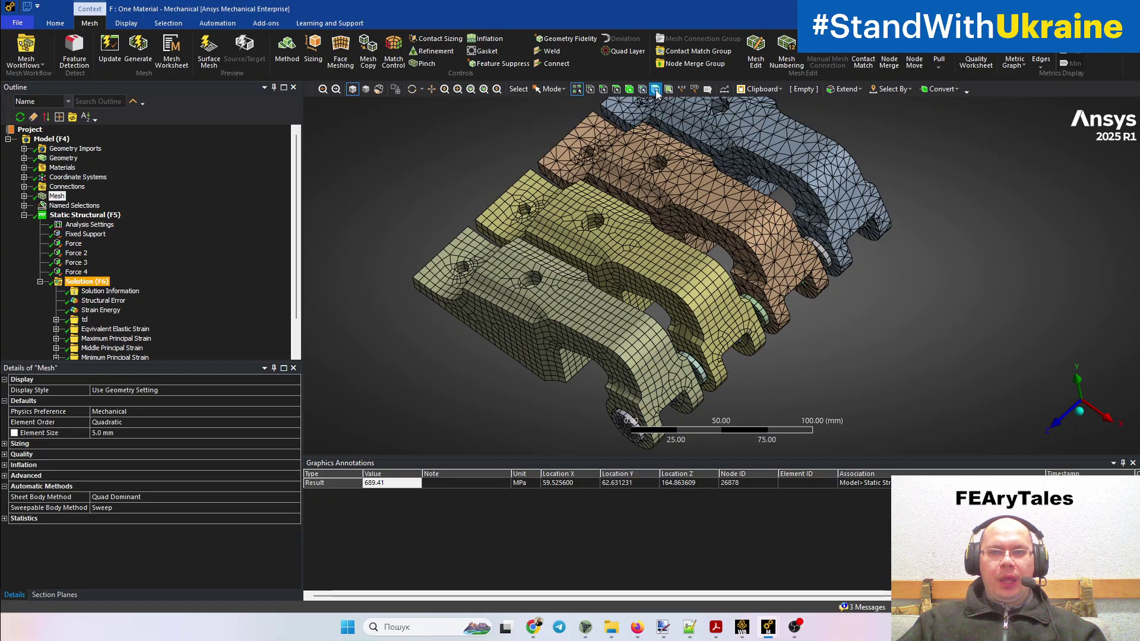
left_click_drag(891, 207, 790, 332)
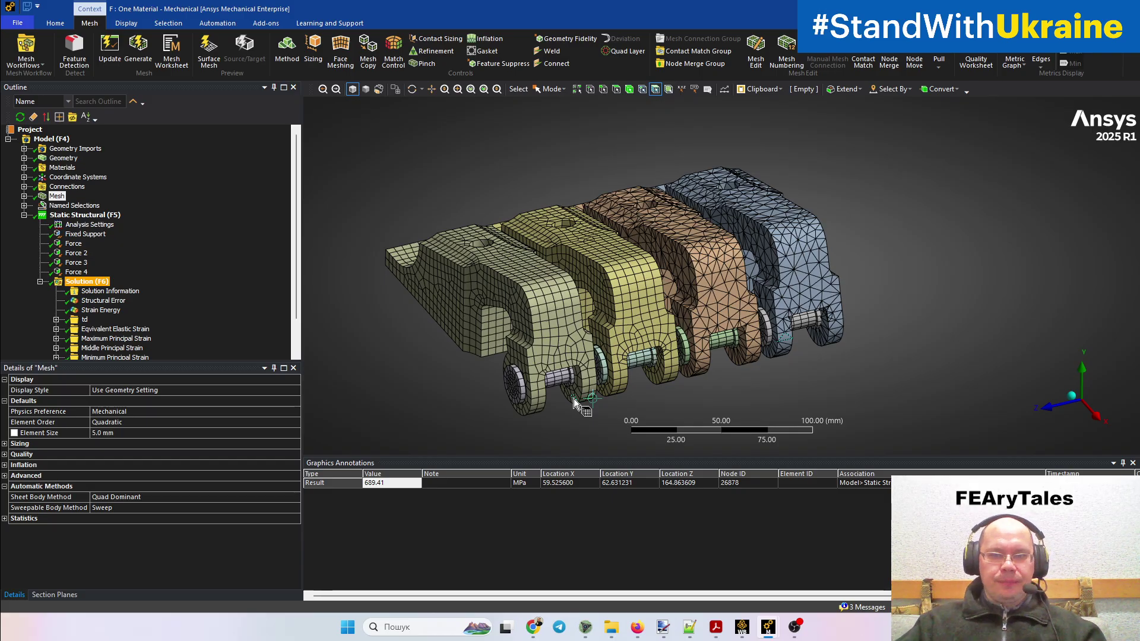
- Select a patch of mesh nodes on the end face of the orange tetrahedral bracket
left_click(644, 89)
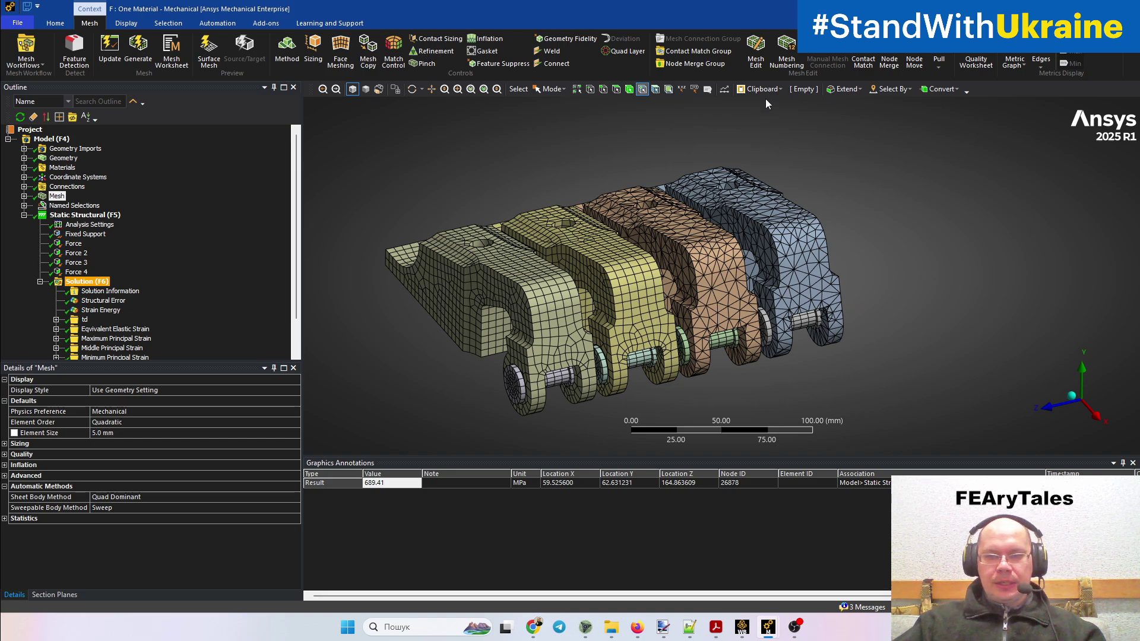
scroll(742, 285, "down", 2)
scroll(752, 295, "up", 5)
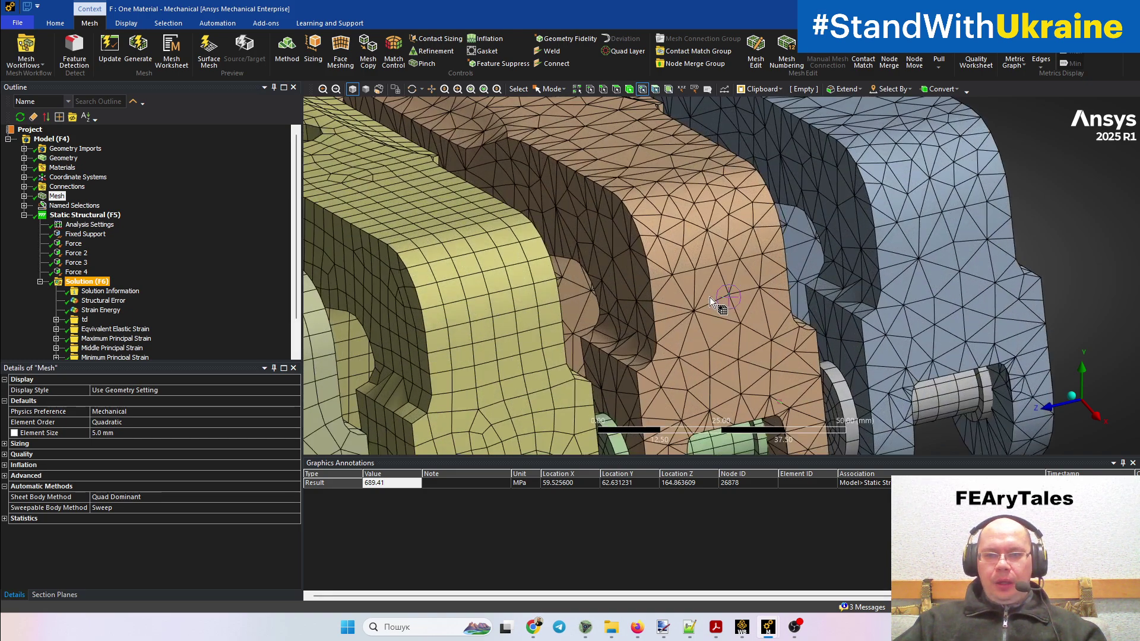
mouse_move(742, 264)
left_mouse_down("ctrl")
mouse_move(696, 328)
mouse_move(657, 276)
left_mouse_up("ctrl")
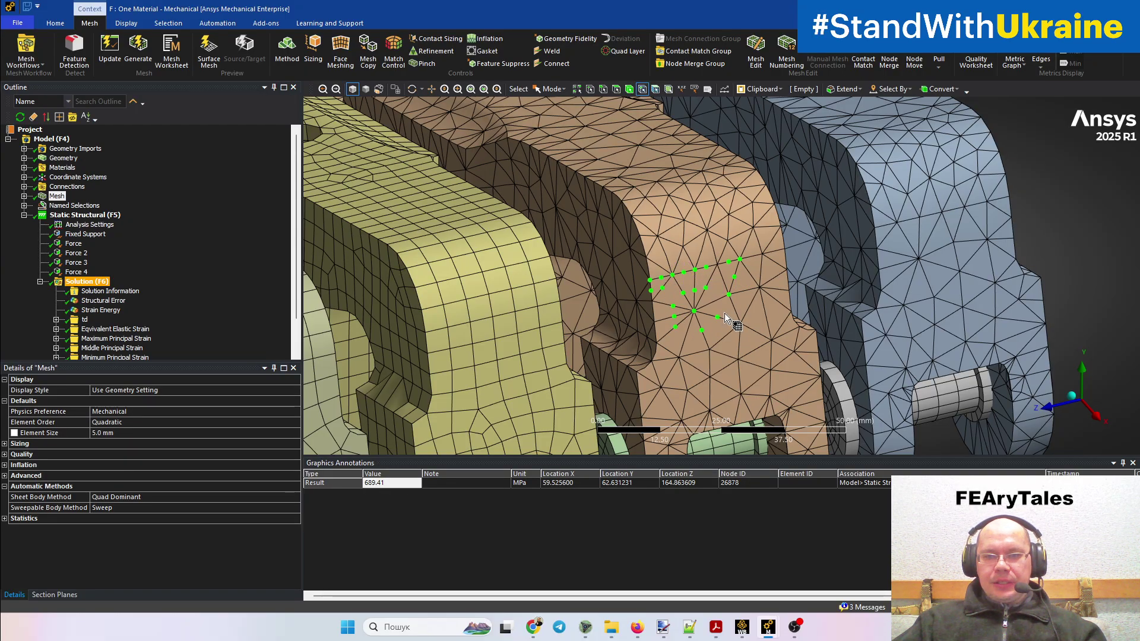
mouse_move(744, 273)
left_mouse_down("ctrl")
mouse_move(745, 320)
mouse_move(672, 348)
mouse_move(703, 254)
left_mouse_up("ctrl")
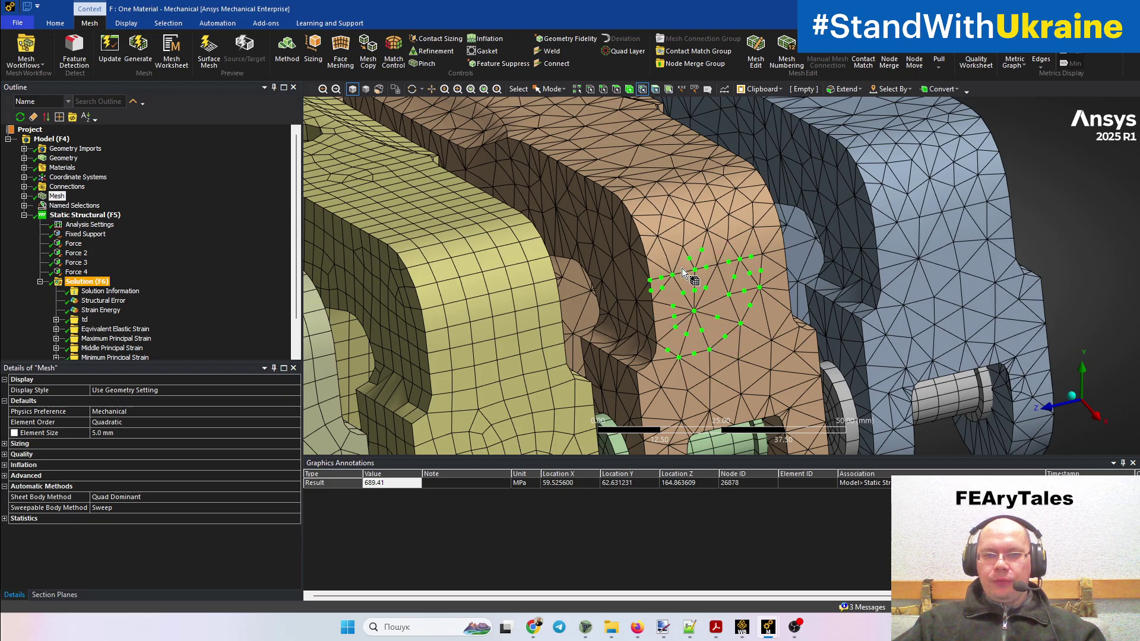
- Add a patch of mesh nodes on the end face of the green bracket to the selection
middle_click_drag(681, 368, 951, 277, "ctrl")
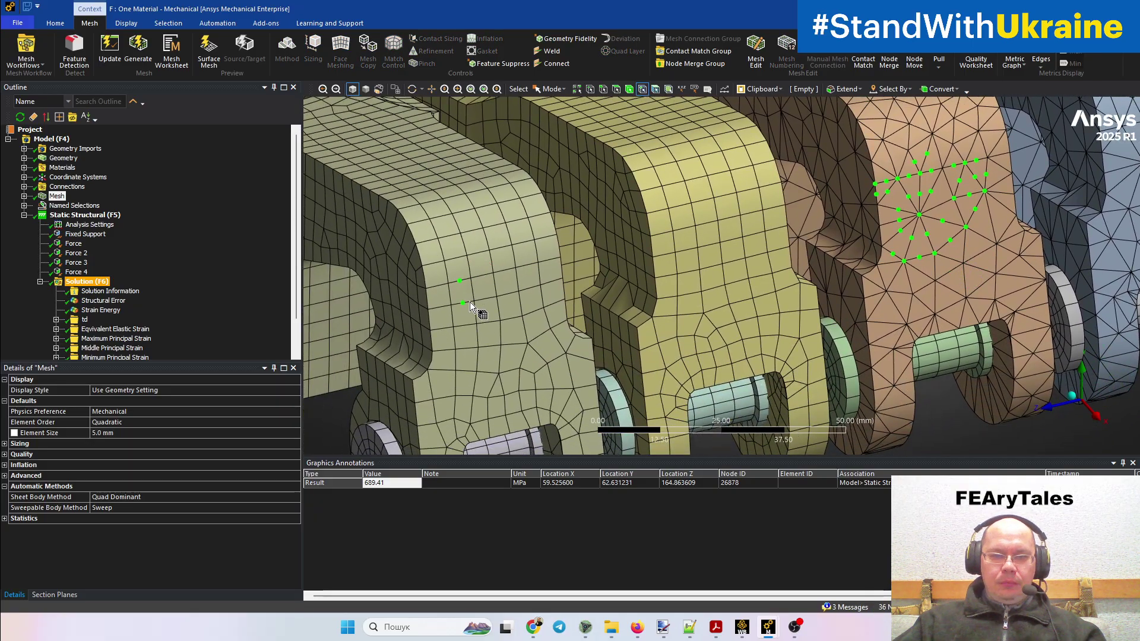
mouse_move(469, 301)
left_mouse_down("ctrl")
mouse_move(518, 289)
mouse_move(492, 270)
mouse_move(462, 306)
mouse_move(464, 355)
mouse_move(458, 331)
mouse_move(513, 328)
mouse_move(482, 328)
left_mouse_up("ctrl")
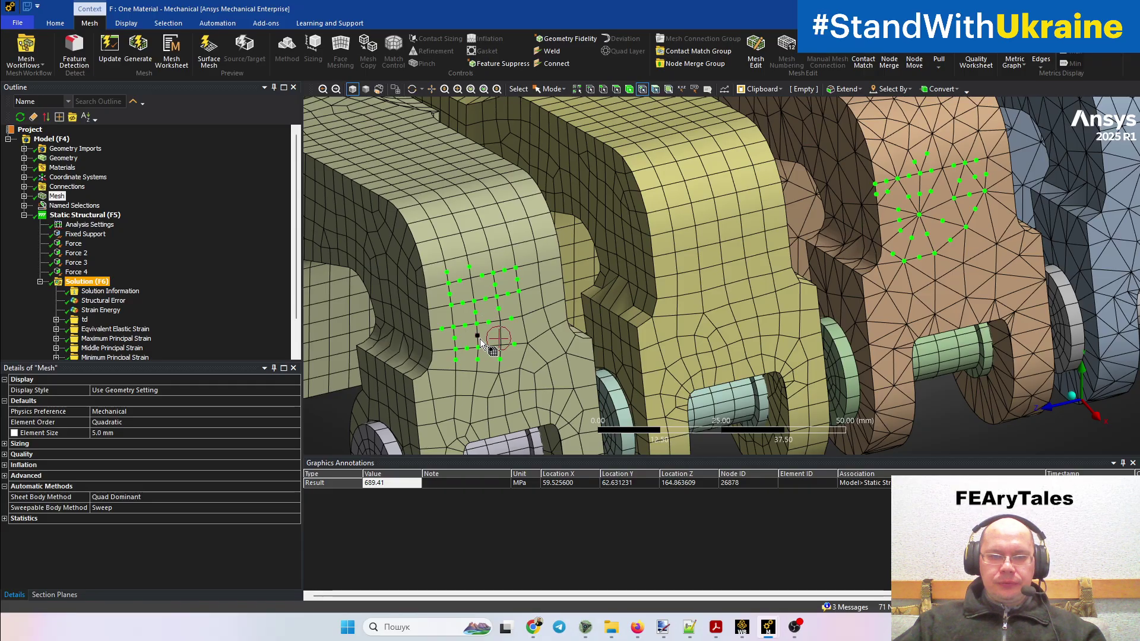
scroll(480, 337, "up", 2)
middle_click_drag(449, 362, 651, 331, "ctrl")
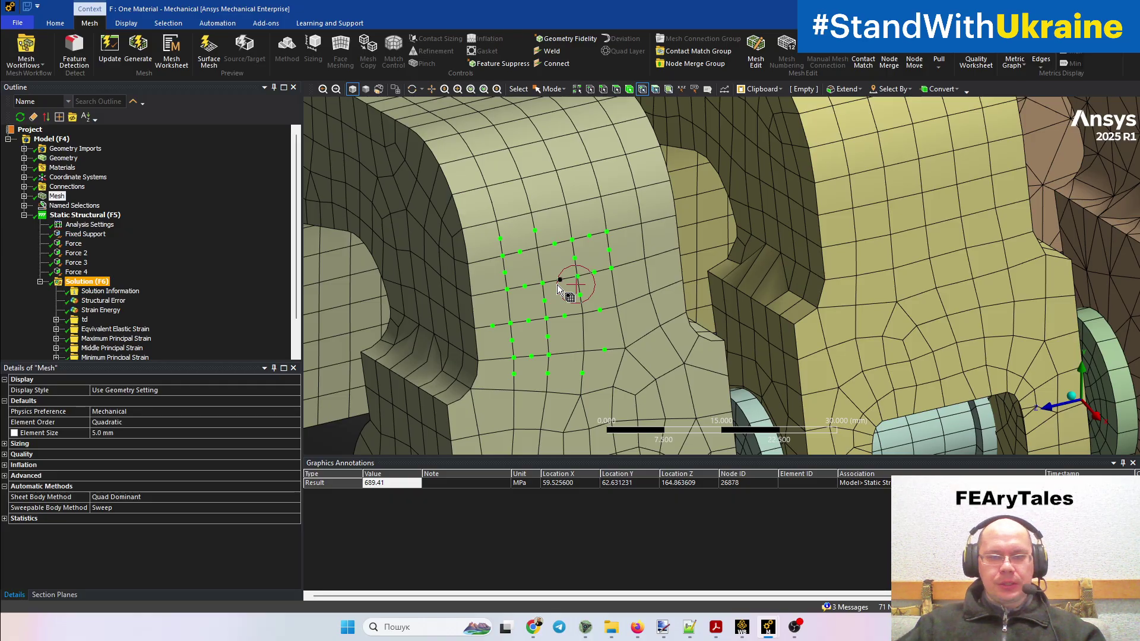
- Add individual mesh nodes on the end face of the yellow bracket to the selection
scroll(557, 284, "down", 5)
middle_click_drag(711, 286, 462, 322, "ctrl")
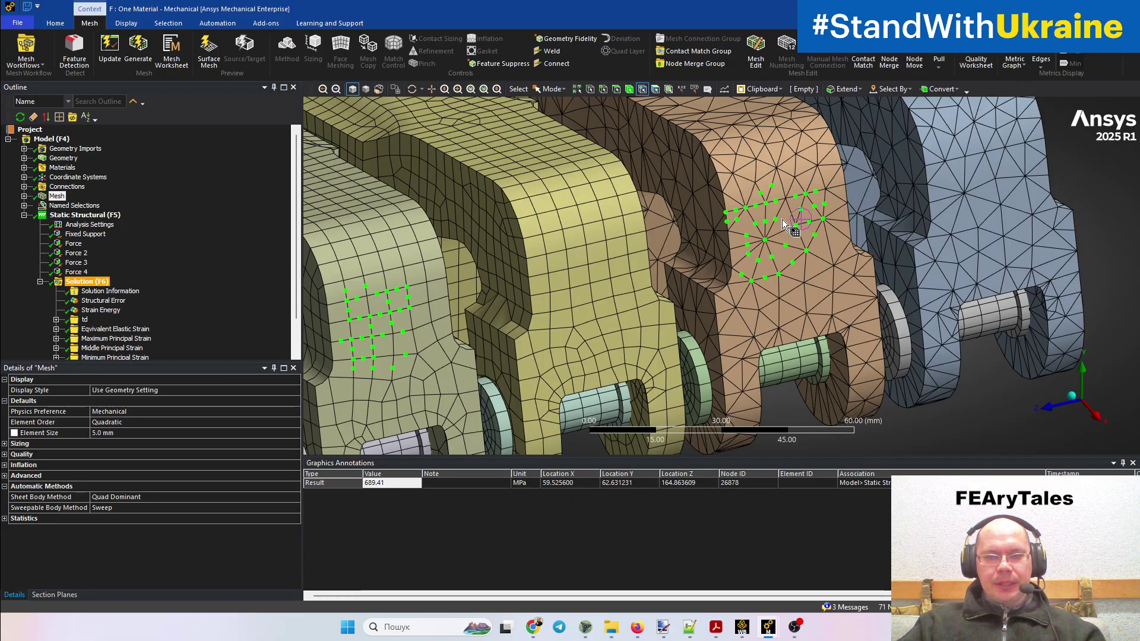
left_click(547, 272, "ctrl")
left_click(567, 268, "ctrl")
left_click(563, 230, "ctrl")
left_click(585, 244, "ctrl")
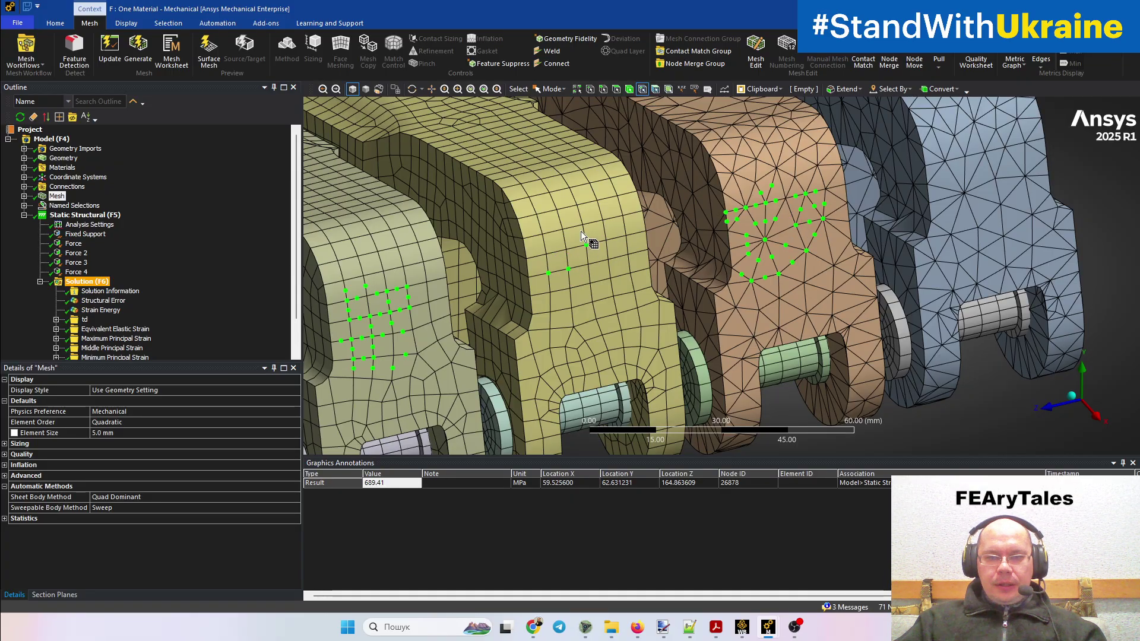
left_click(571, 288, "ctrl")
left_click(571, 307, "ctrl")
left_click(567, 249, "ctrl")
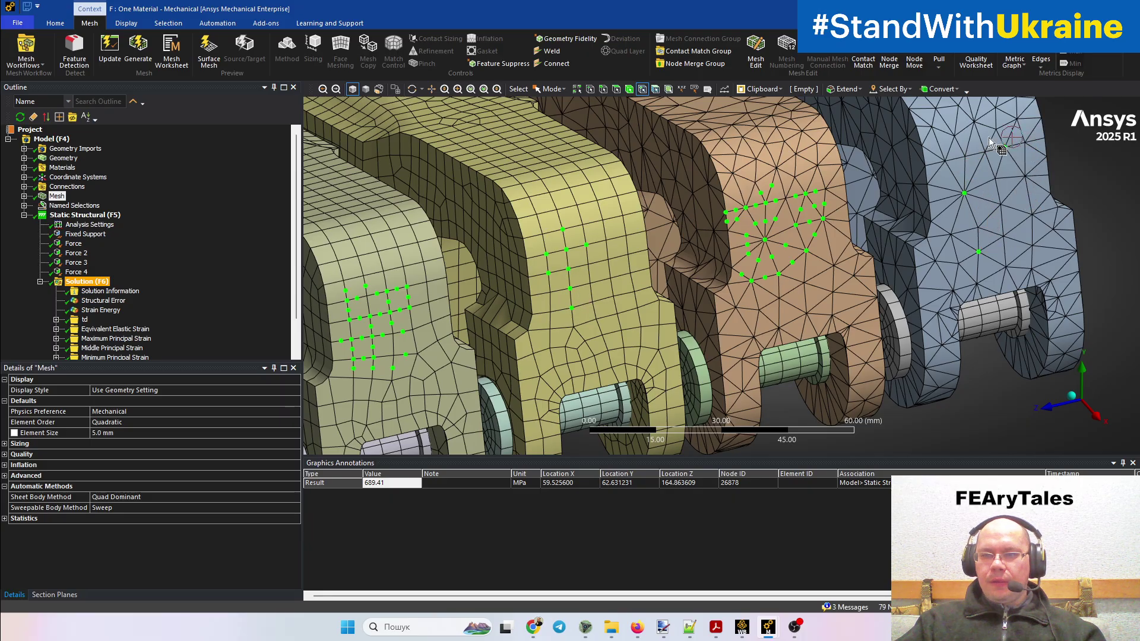
- Add mesh nodes on the blue bracket's end face and further nodes on the yellow bracket to the selection
mouse_move(988, 137)
left_mouse_down("ctrl")
mouse_move(992, 224)
mouse_move(966, 184)
left_mouse_up("ctrl")
left_click(978, 227, "ctrl")
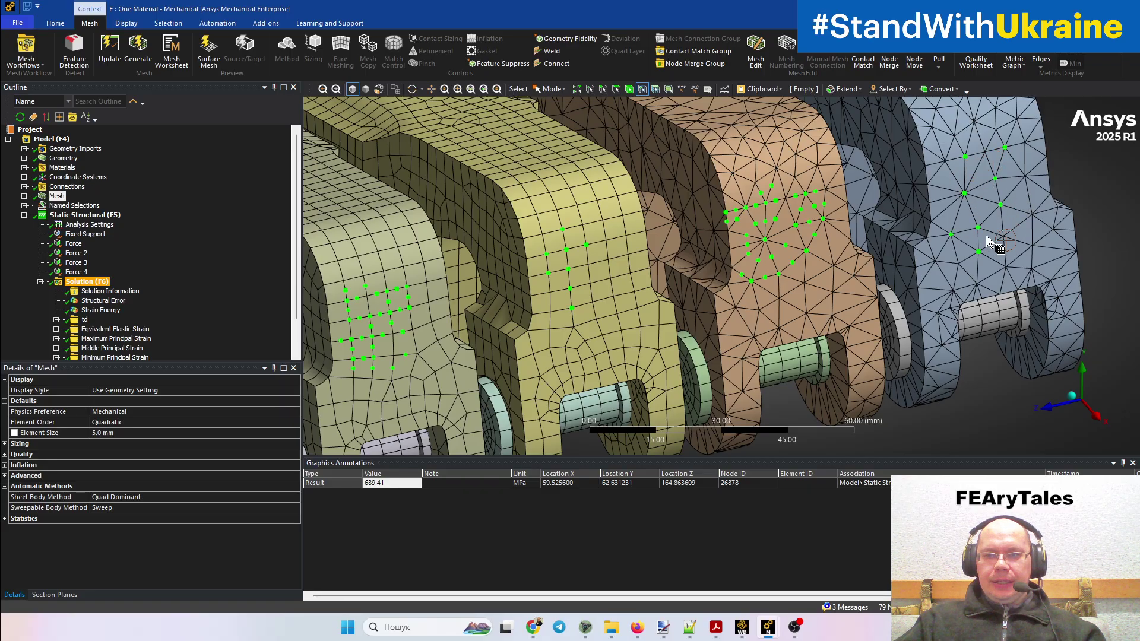
left_click(588, 264, "ctrl")
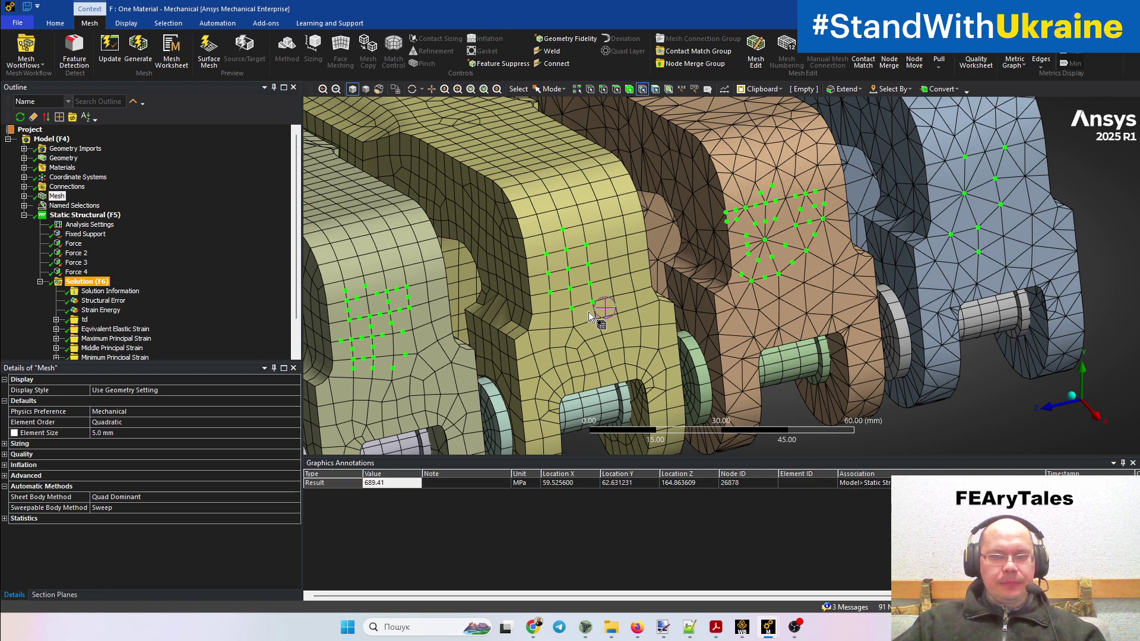
middle_click_drag(588, 312, 729, 336)
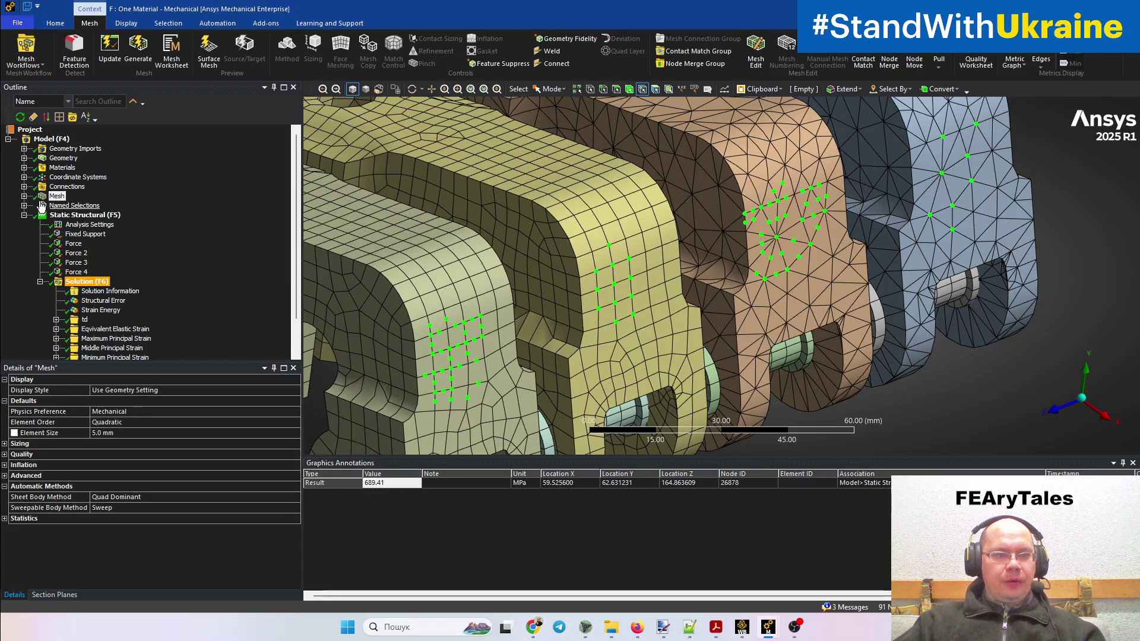
- Expand the Mesh and Materials branches of the model tree to review the mesh methods and assigned materials
left_click(23, 195)
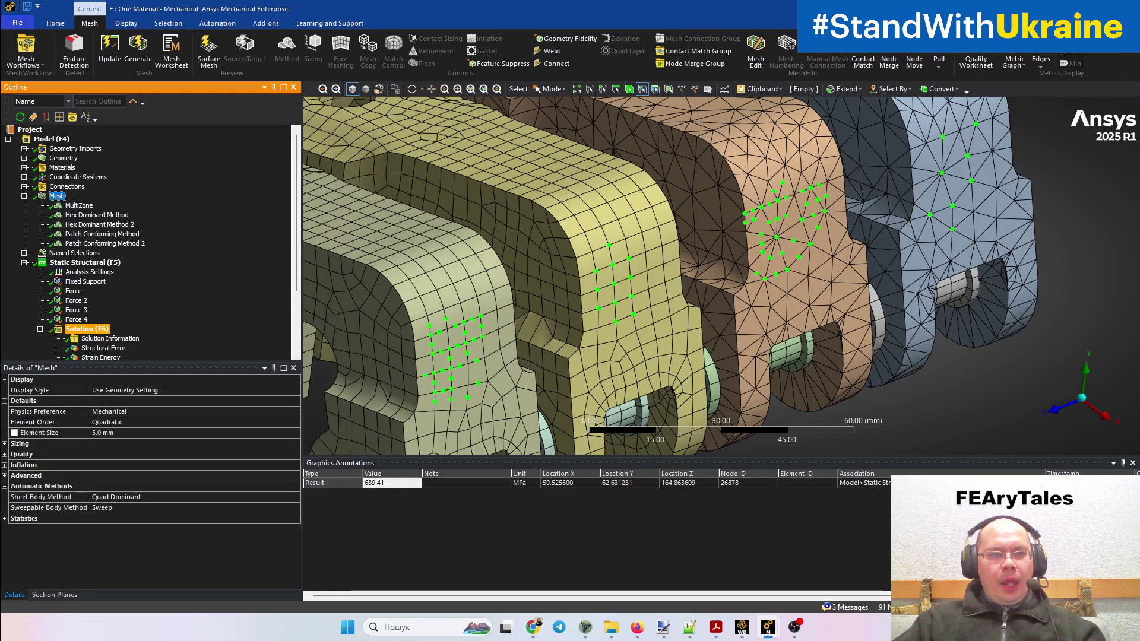
left_click(24, 168)
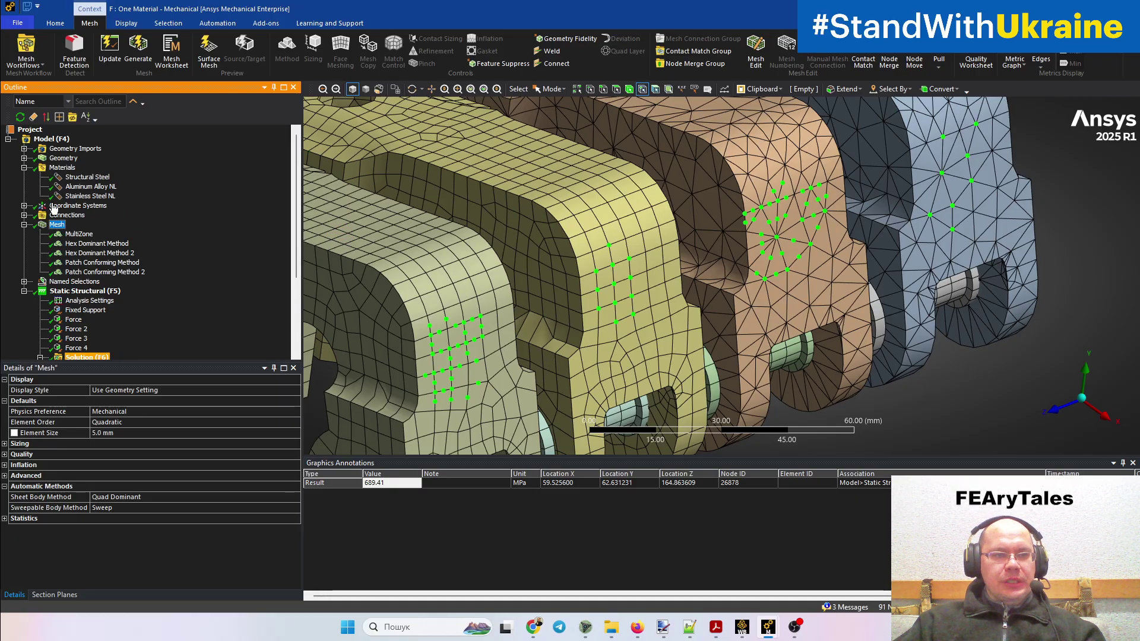
- Expand the Geometry branch and select all eight Axle and LimitVolume bodies to check their shared material assignment
left_click(23, 158)
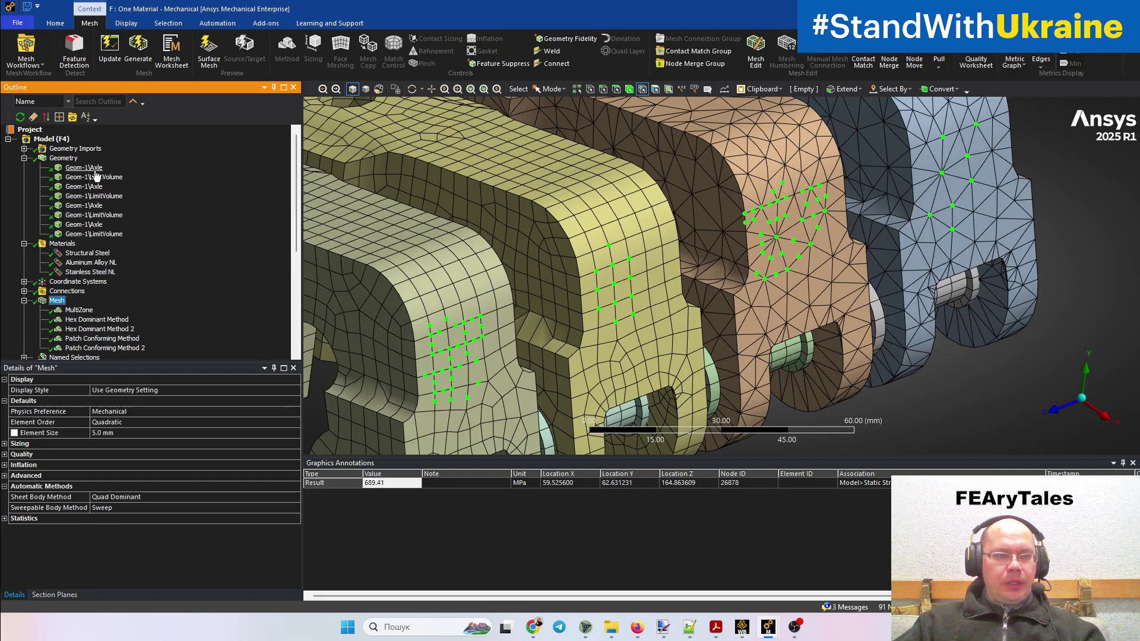
left_click(86, 167)
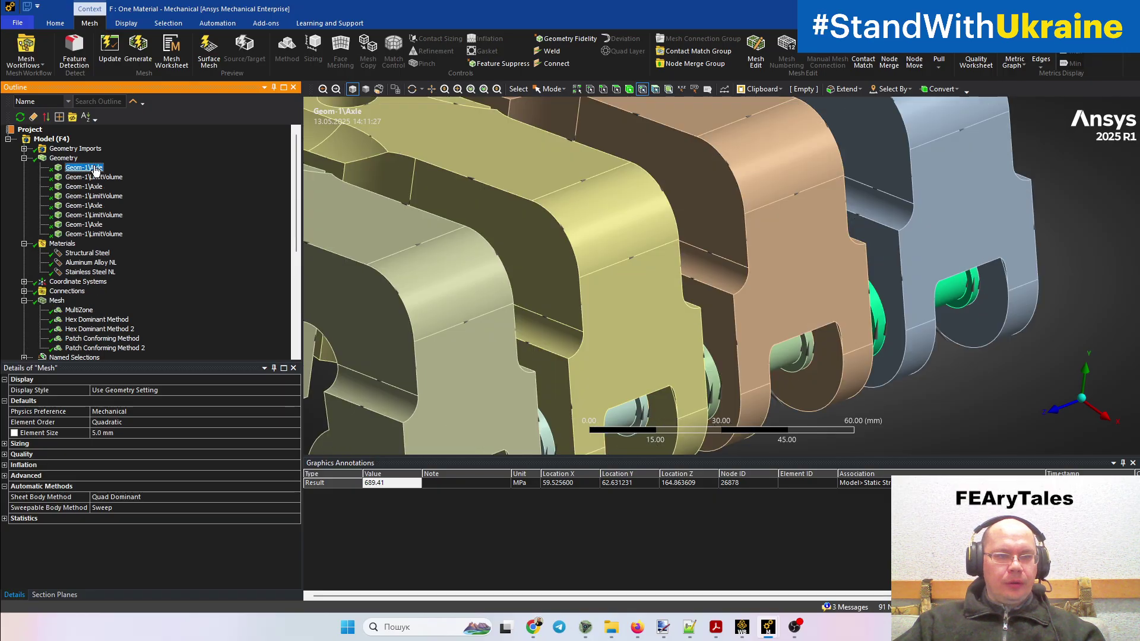
left_click(92, 234, "shift")
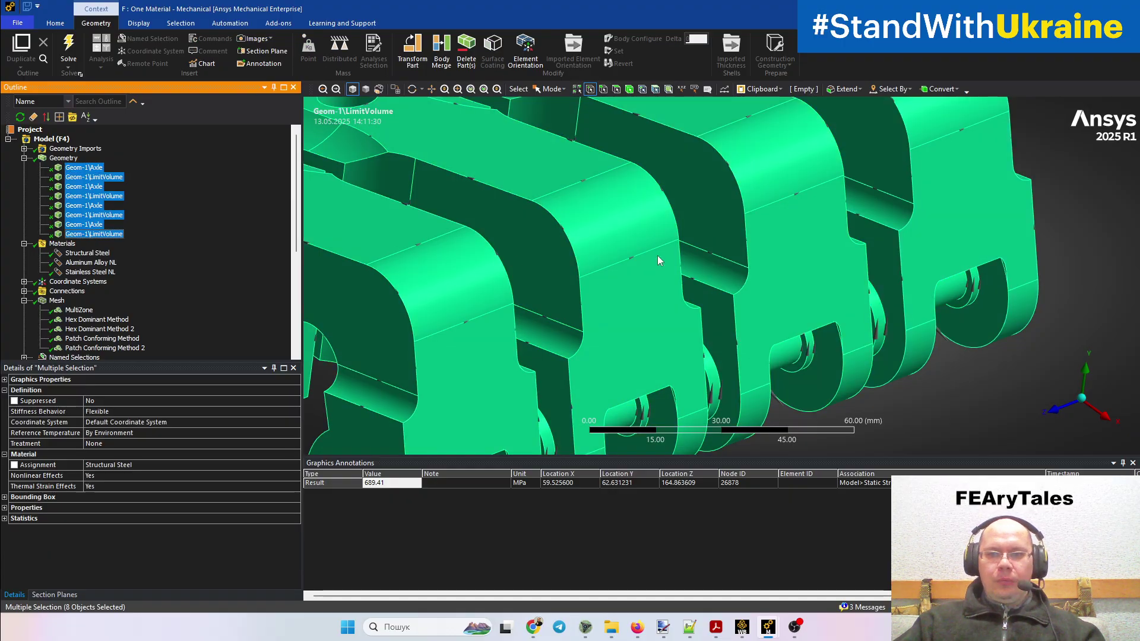
middle_click_drag(657, 255, 640, 312)
scroll(730, 229, "down", 2)
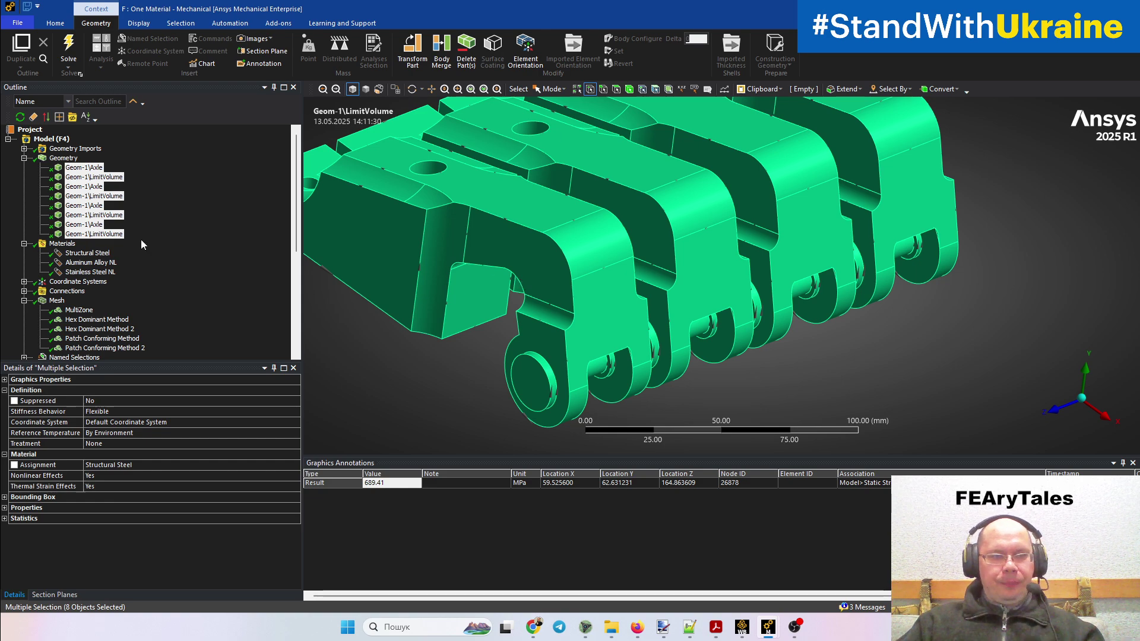
- Review the Solution details and display the Structural Error and Strain Energy results on the brackets
scroll(190, 282, "down", 2)
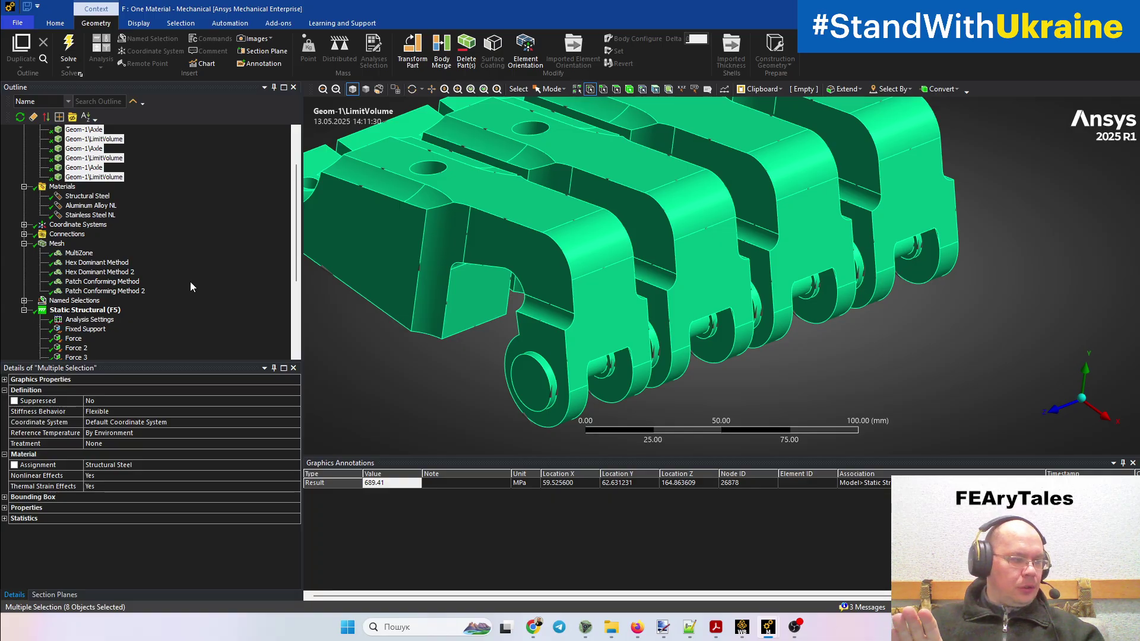
scroll(190, 281, "down", 5)
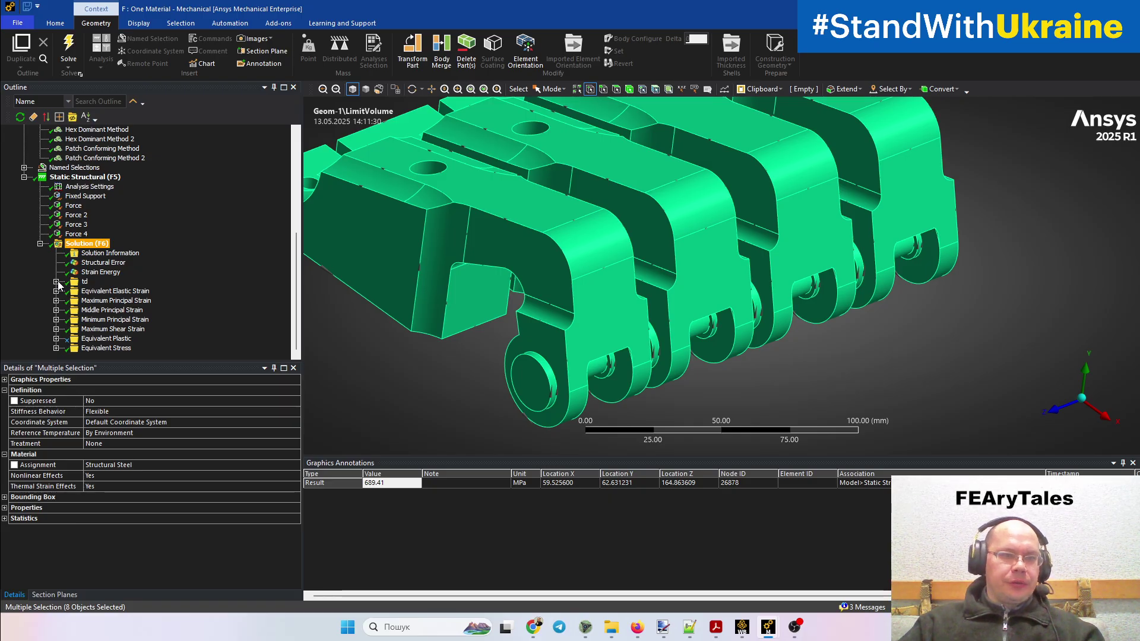
left_click(89, 245)
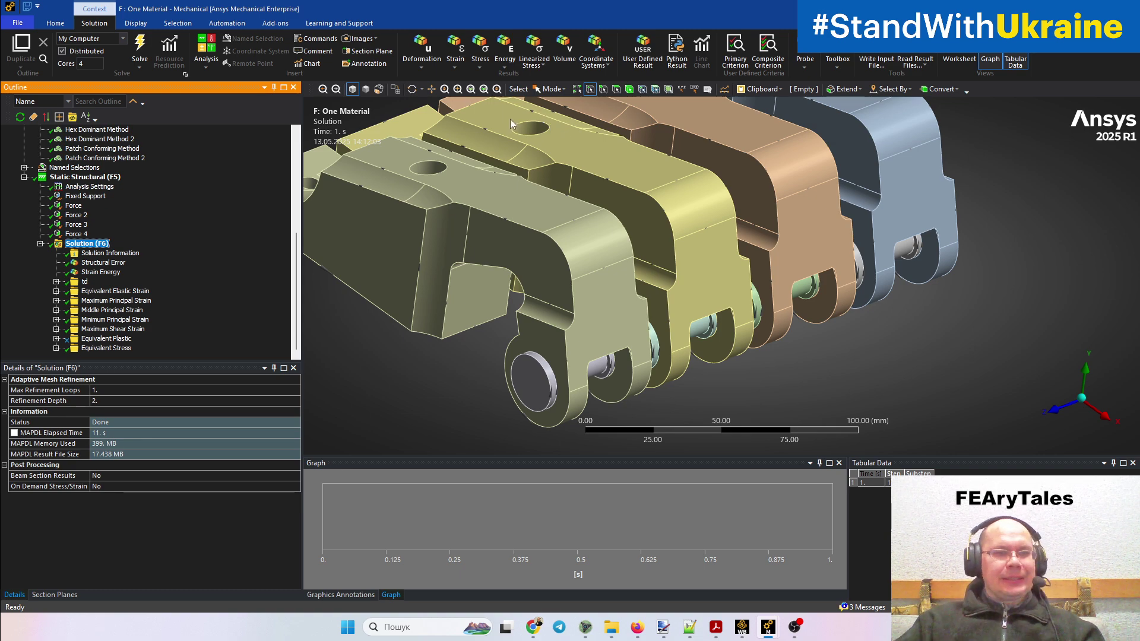
left_click(104, 263)
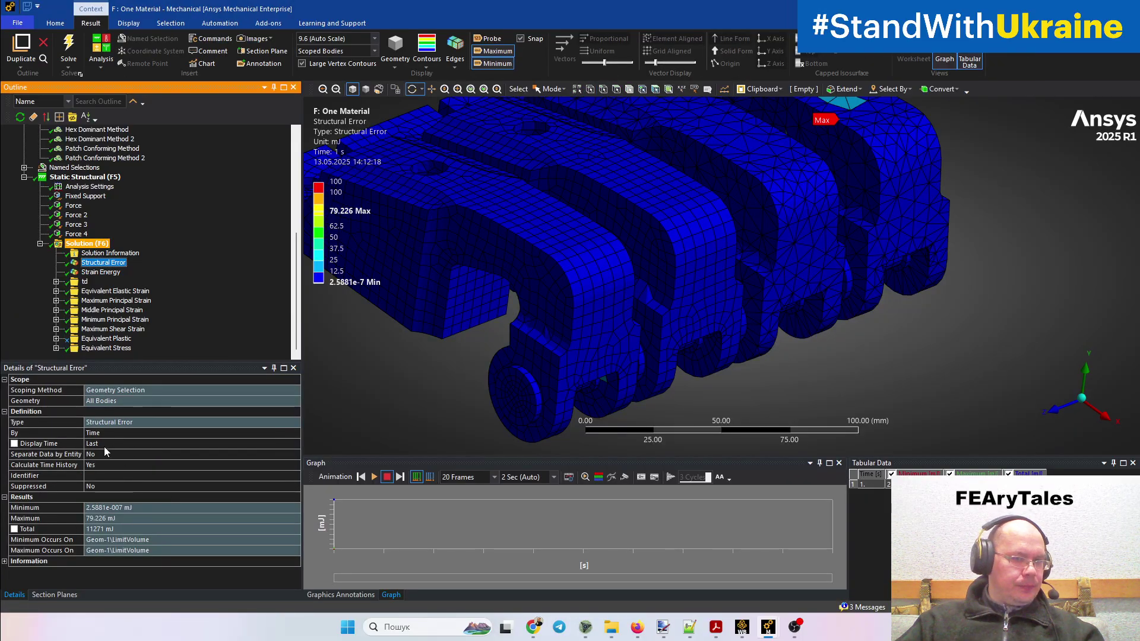
left_click(114, 273)
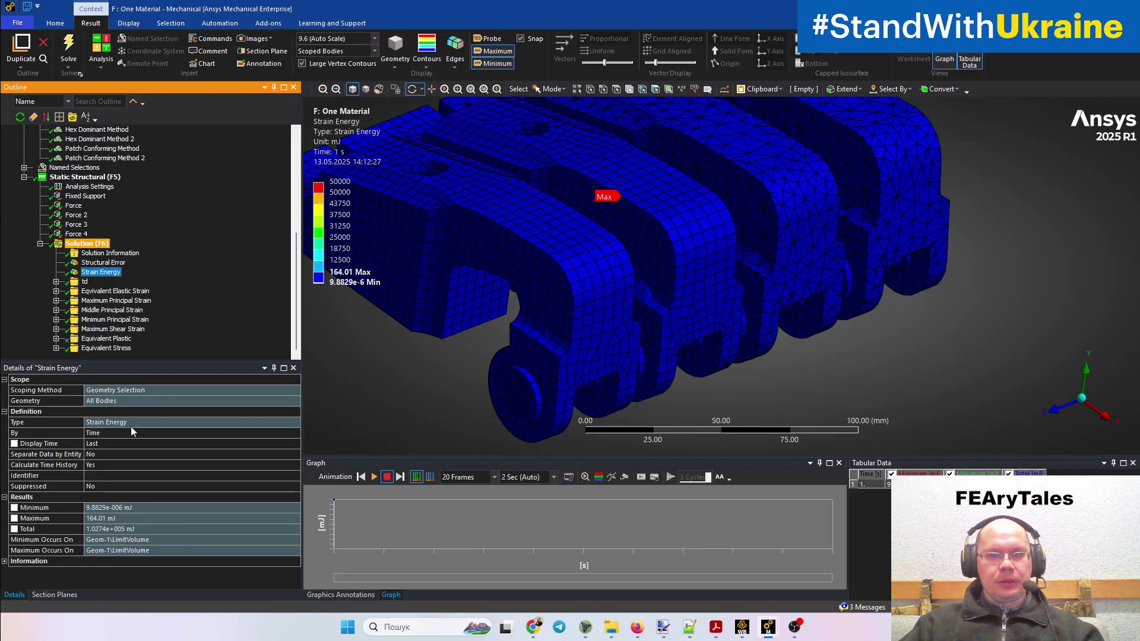
middle_click_drag(540, 343, 651, 310)
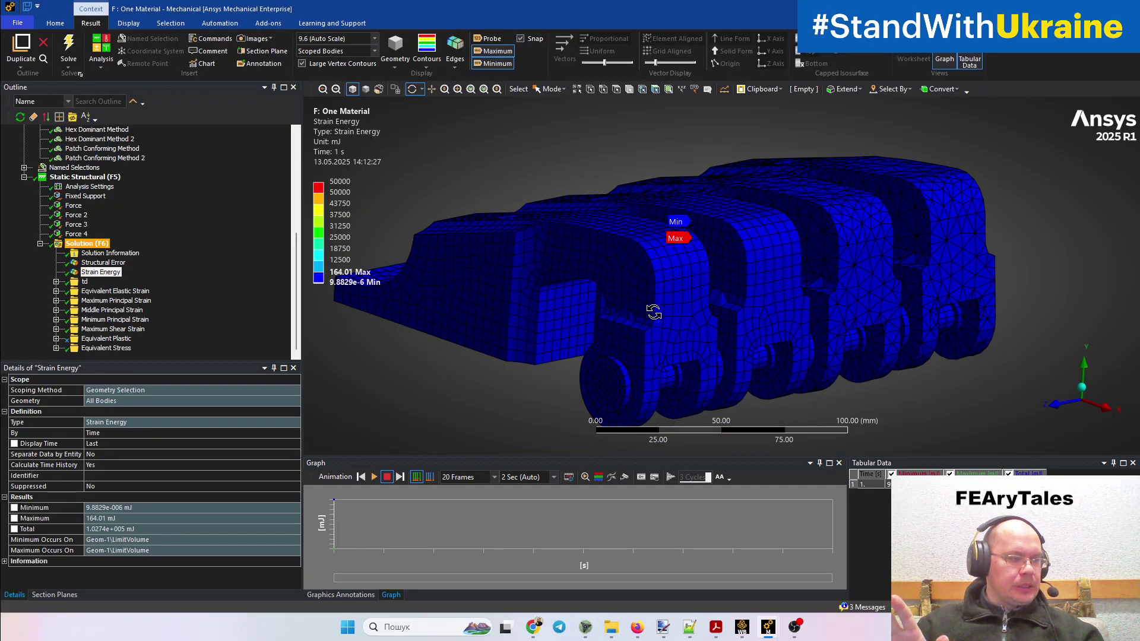
- Expand the td result group and compare the Total Deformation and Total Deformation 2 plots
left_click(56, 282)
left_click(116, 293)
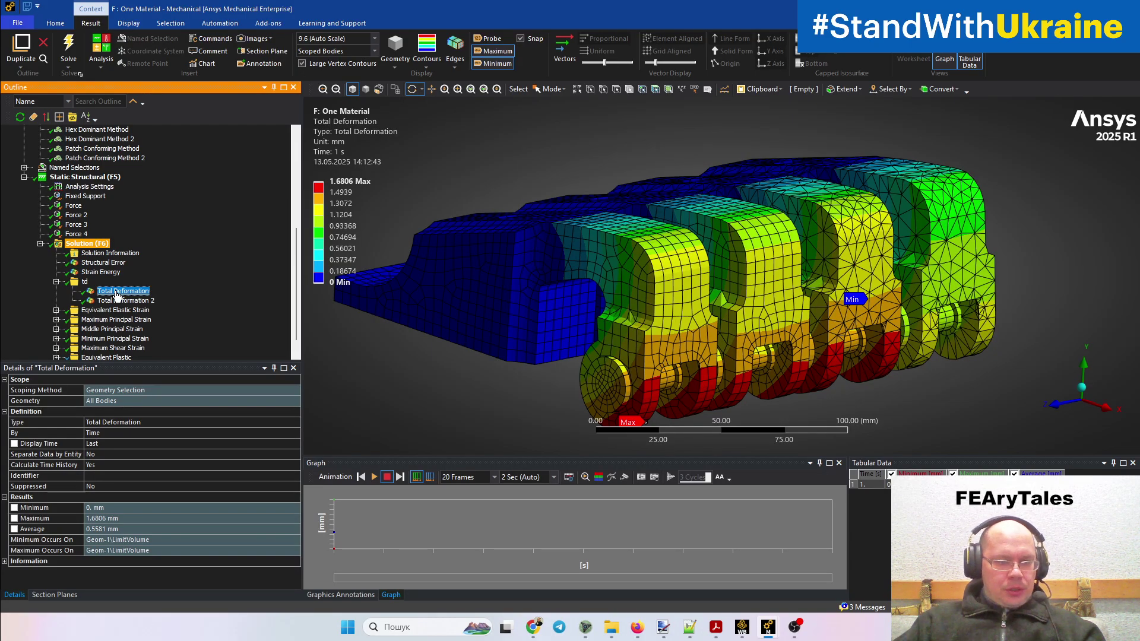
left_click(126, 303)
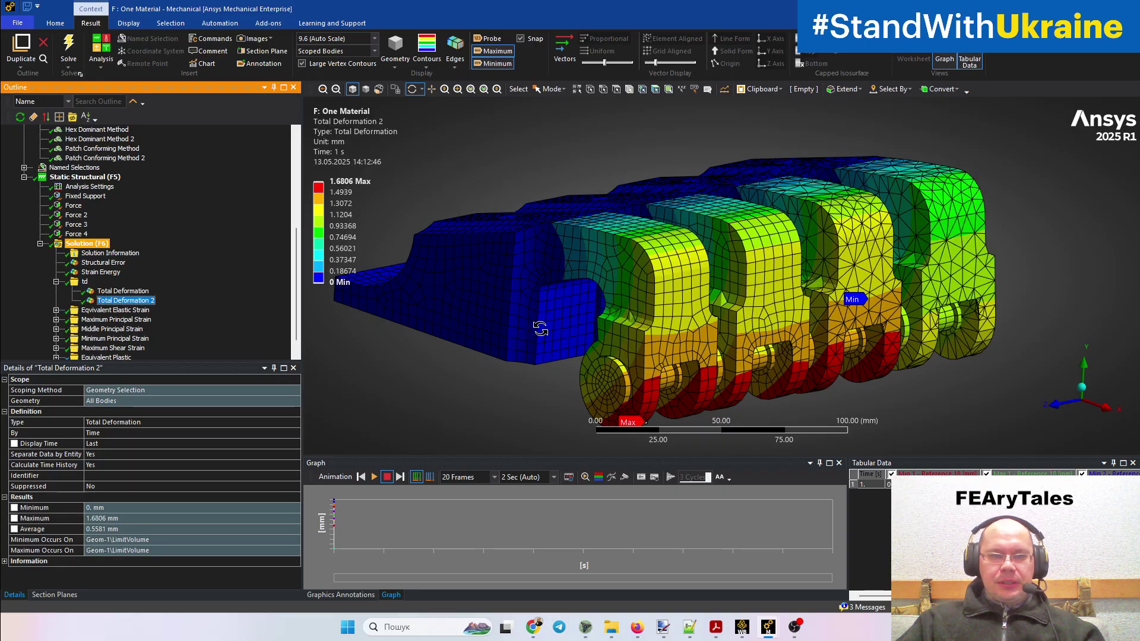
left_click(123, 291)
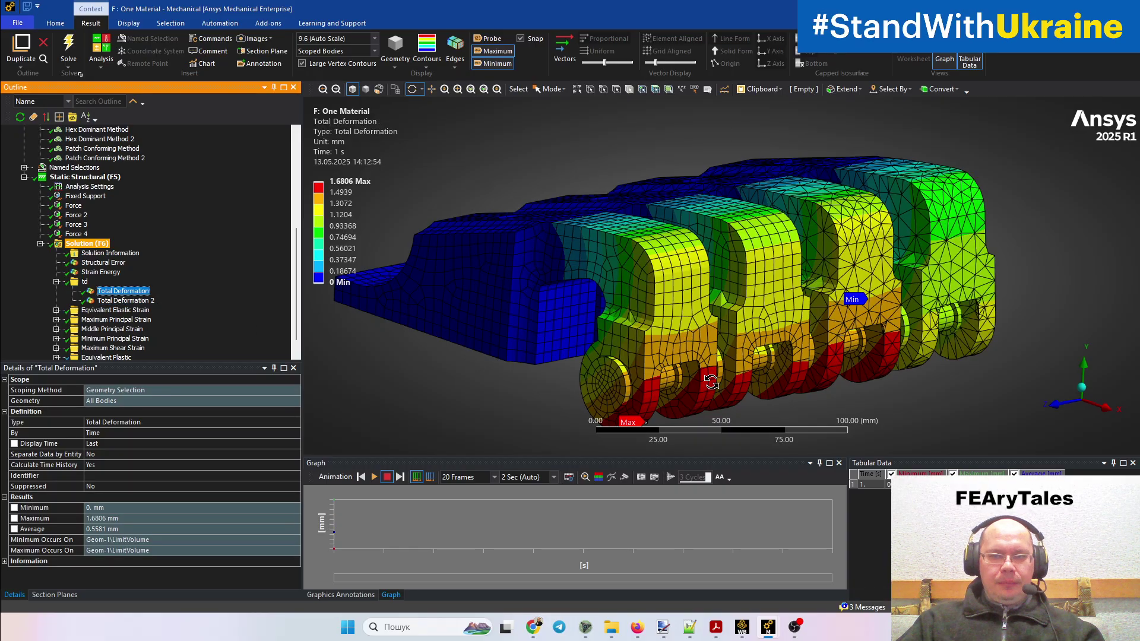
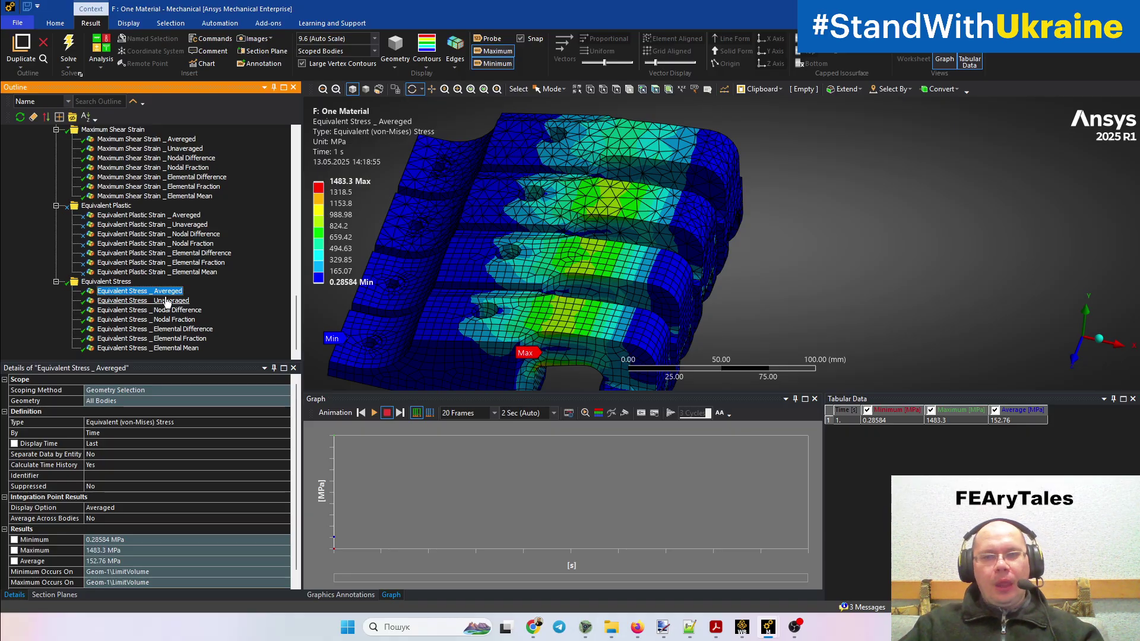
- Display the unaveraged equivalent stress result and examine its distribution over the brackets
middle_click_drag(608, 267, 614, 198)
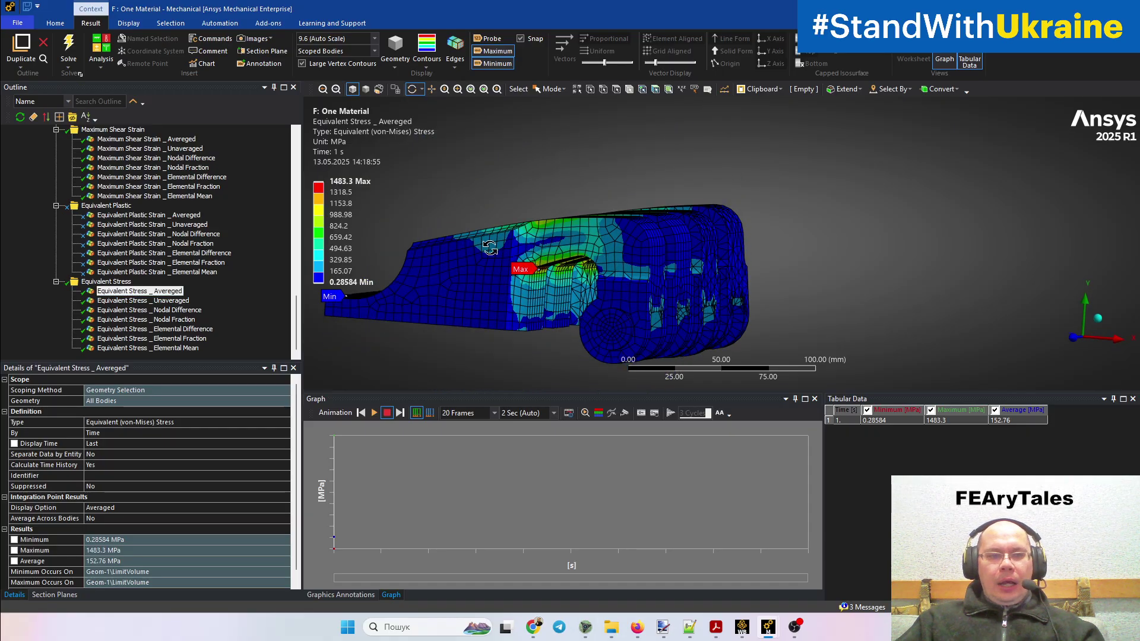
left_click(173, 300)
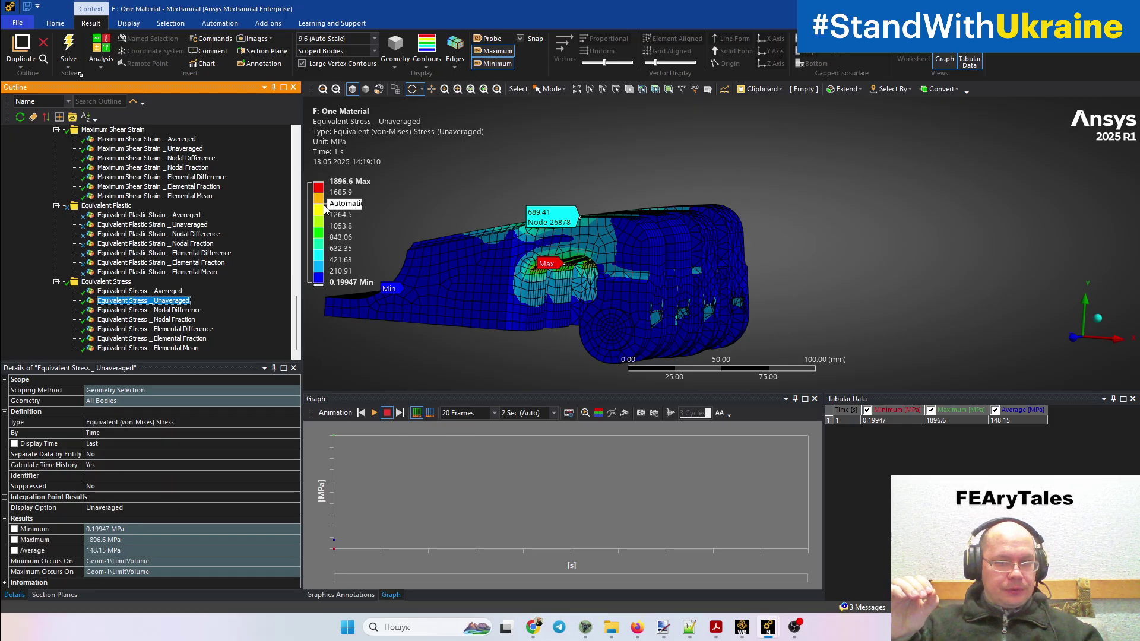
middle_click_drag(597, 178, 592, 216)
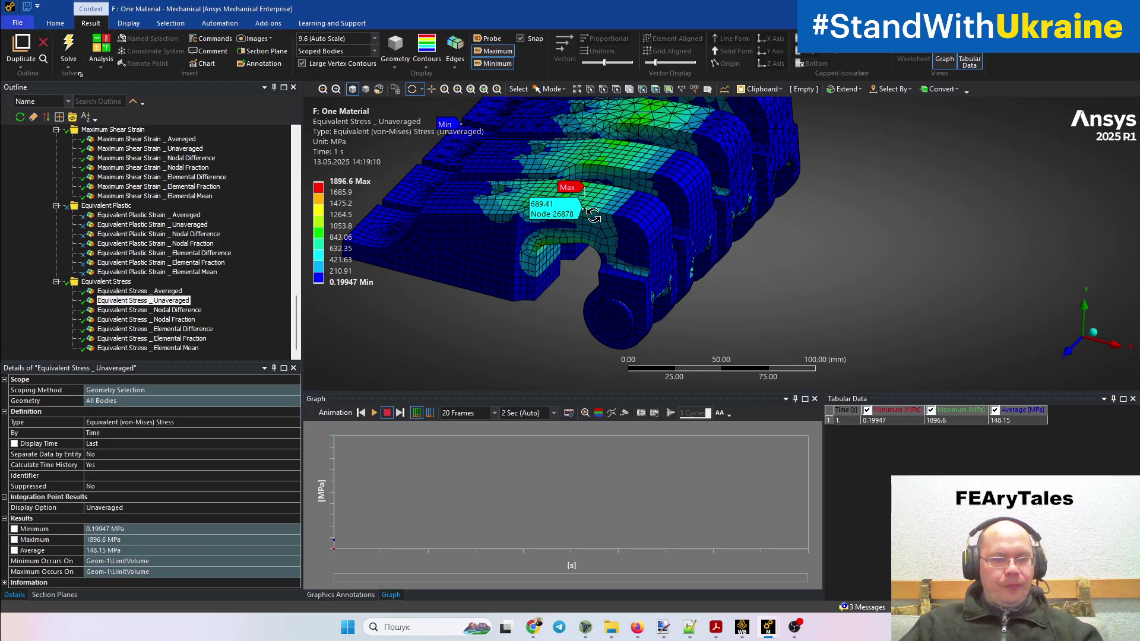
- Display the averaged equivalent stress result and examine its contours closely around the maximum stress location on the nearest bracket
left_click(155, 291)
left_click_drag(723, 238, 588, 267)
scroll(526, 281, "up", 5)
middle_click_drag(475, 283, 790, 283, "ctrl")
scroll(631, 280, "up", 5)
middle_click_drag(499, 286, 844, 299, "ctrl")
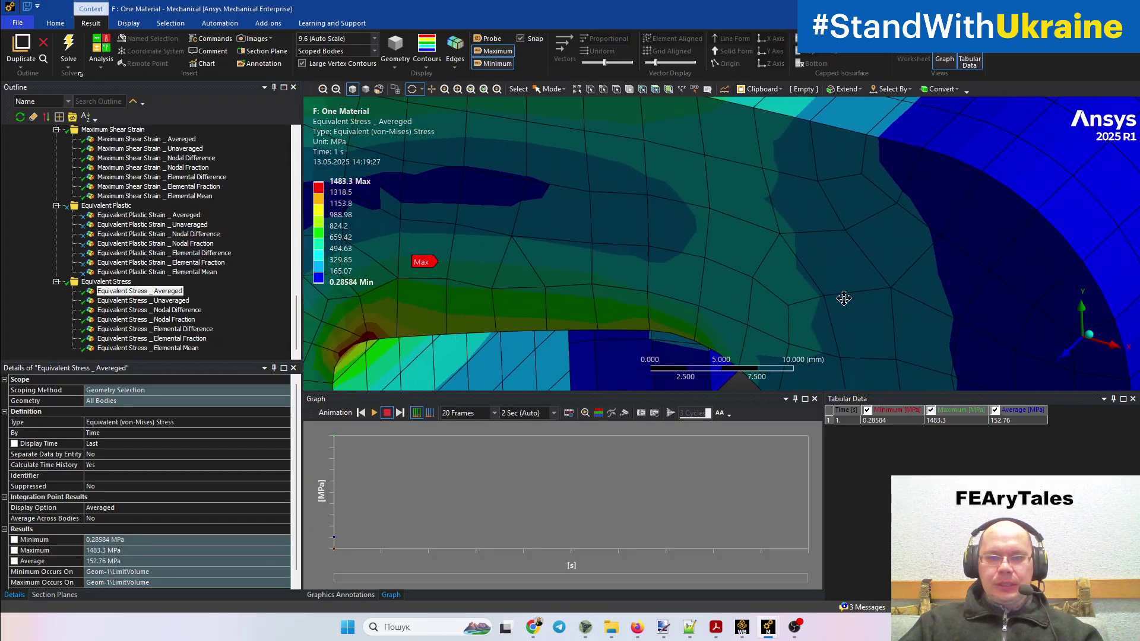
left_click_drag(682, 257, 764, 237)
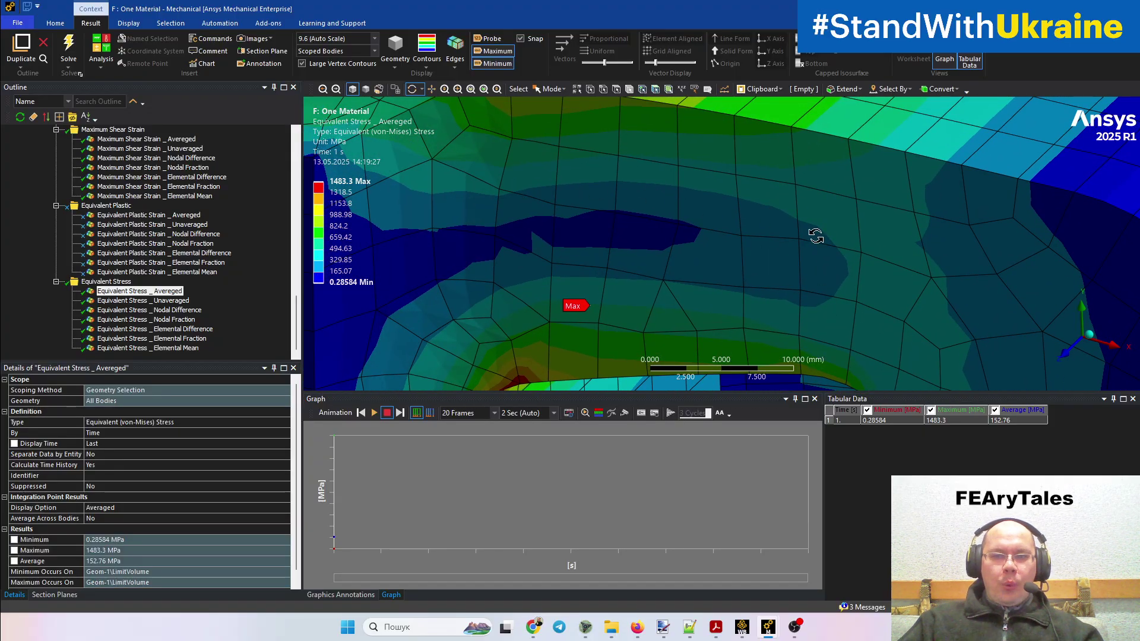
left_click_drag(552, 276, 580, 307)
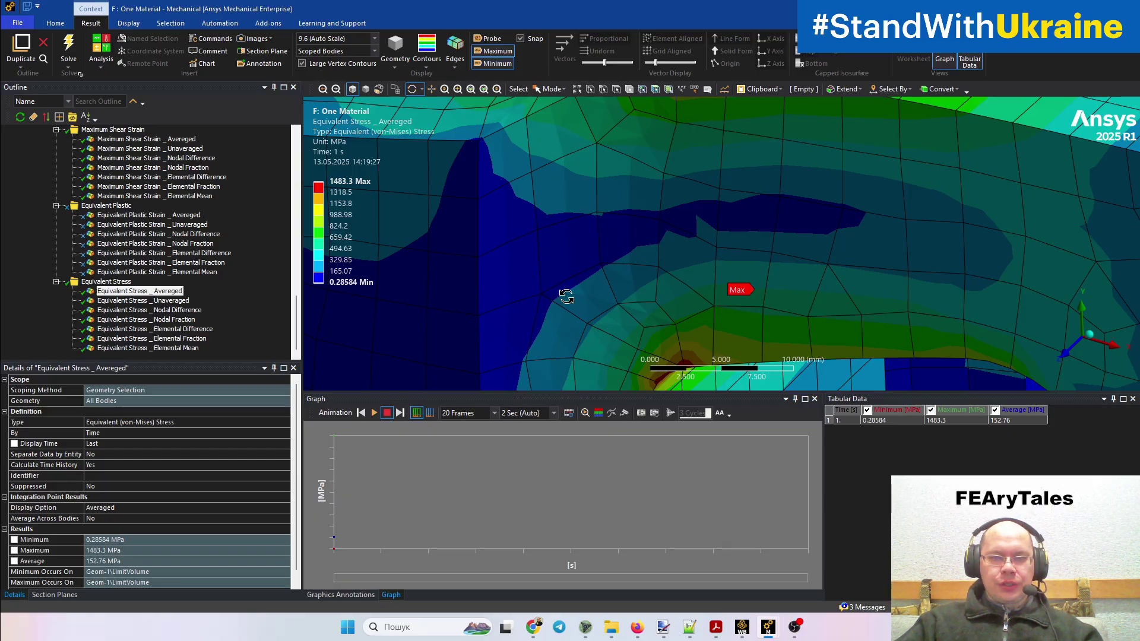
- Show the averaged equivalent stress with Smooth Contours for comparison, and return the plot to Contour Bands
left_click(429, 65)
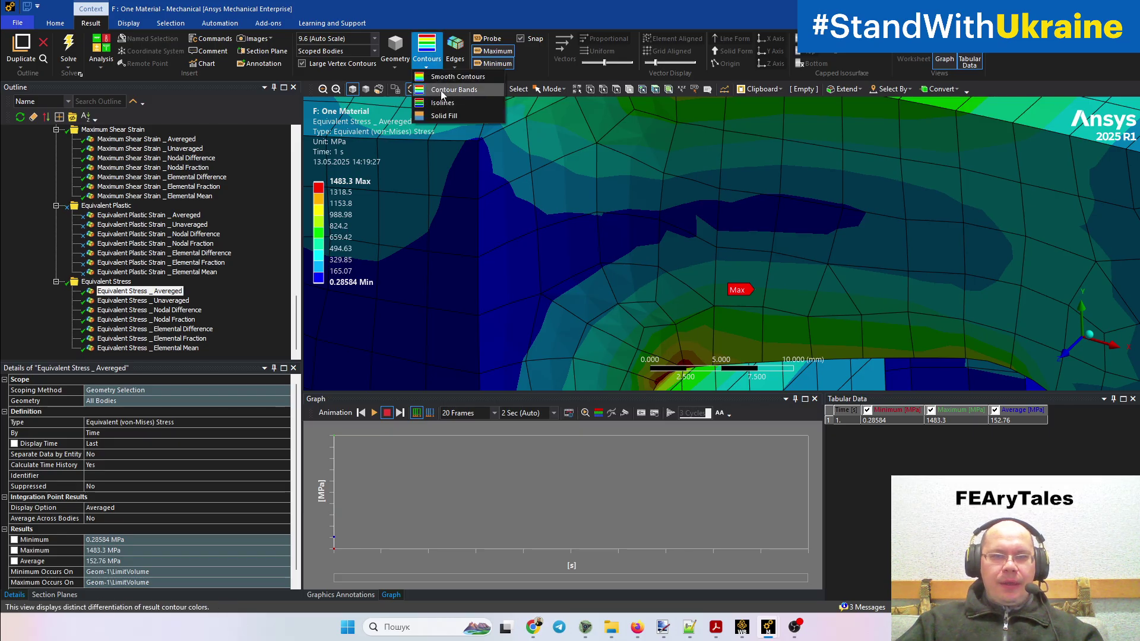
left_click(451, 76)
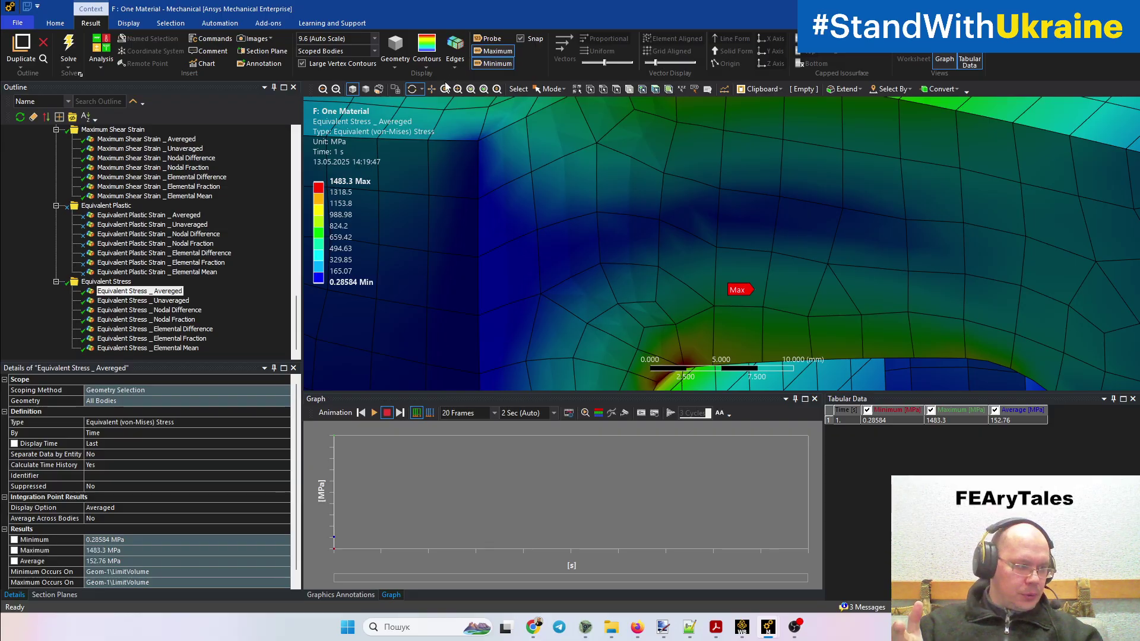
left_click(427, 57)
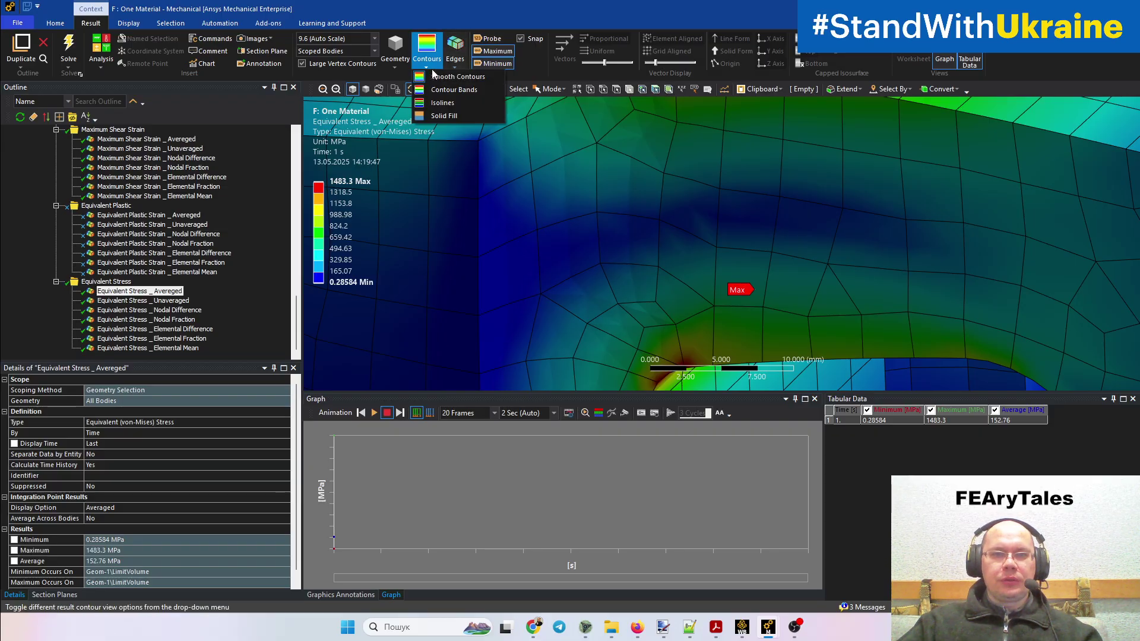
left_click(436, 91)
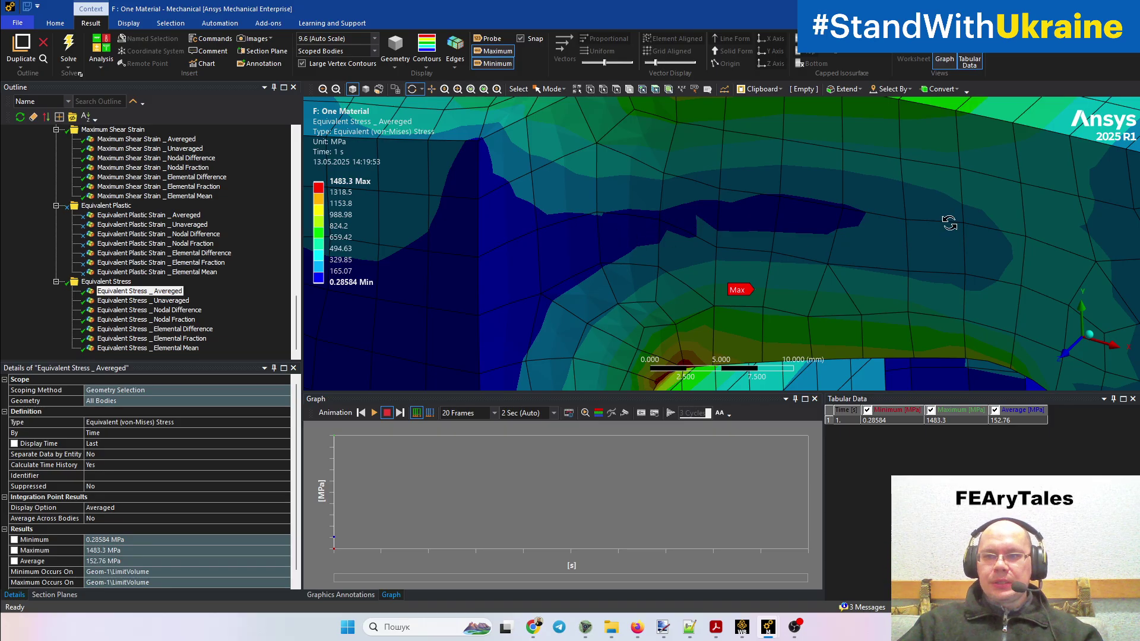
- Examine the banded averaged stress contours around the maximum stress corner and across the whole nearest bracket
left_click_drag(947, 226, 730, 224)
left_click_drag(848, 307, 915, 257)
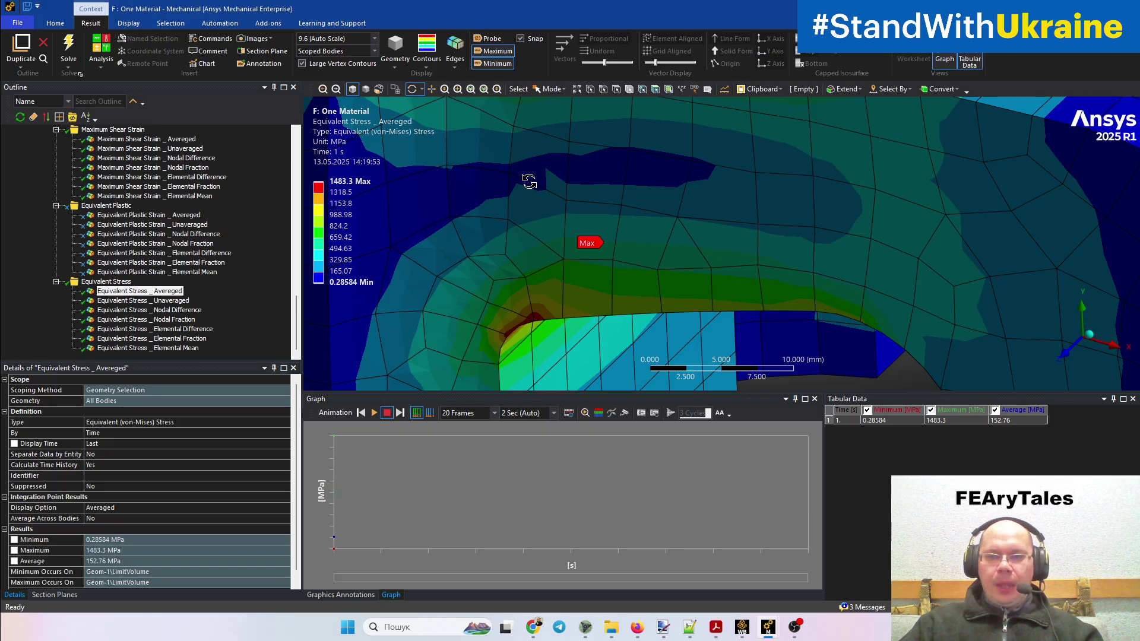
scroll(529, 181, "down", 5)
scroll(635, 170, "down", 5)
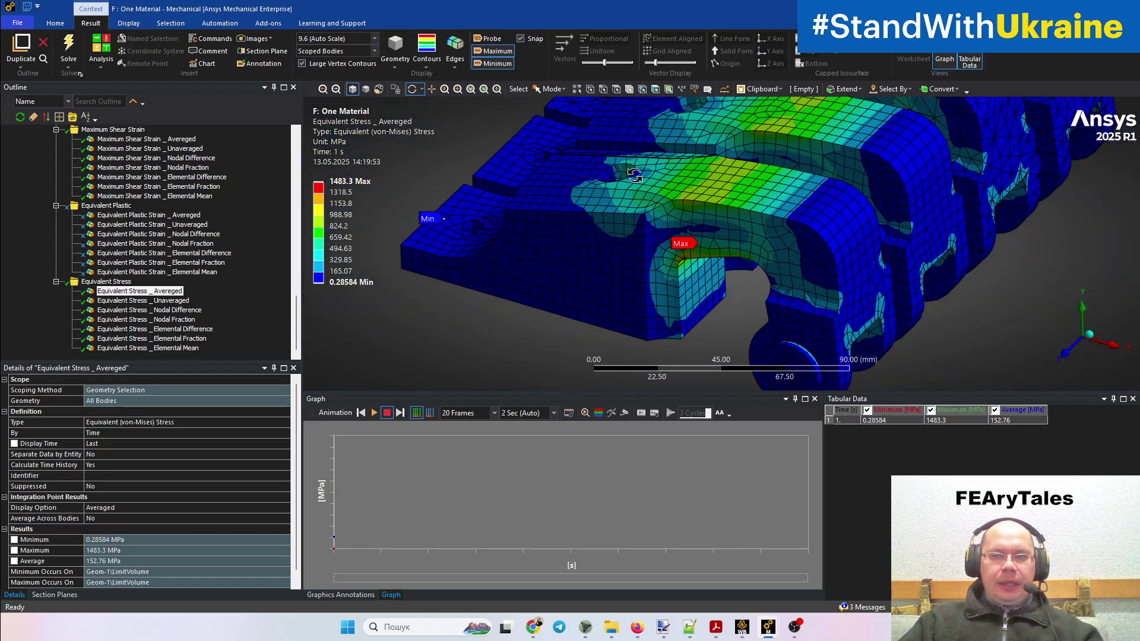
middle_click_drag(665, 300, 551, 252, "ctrl")
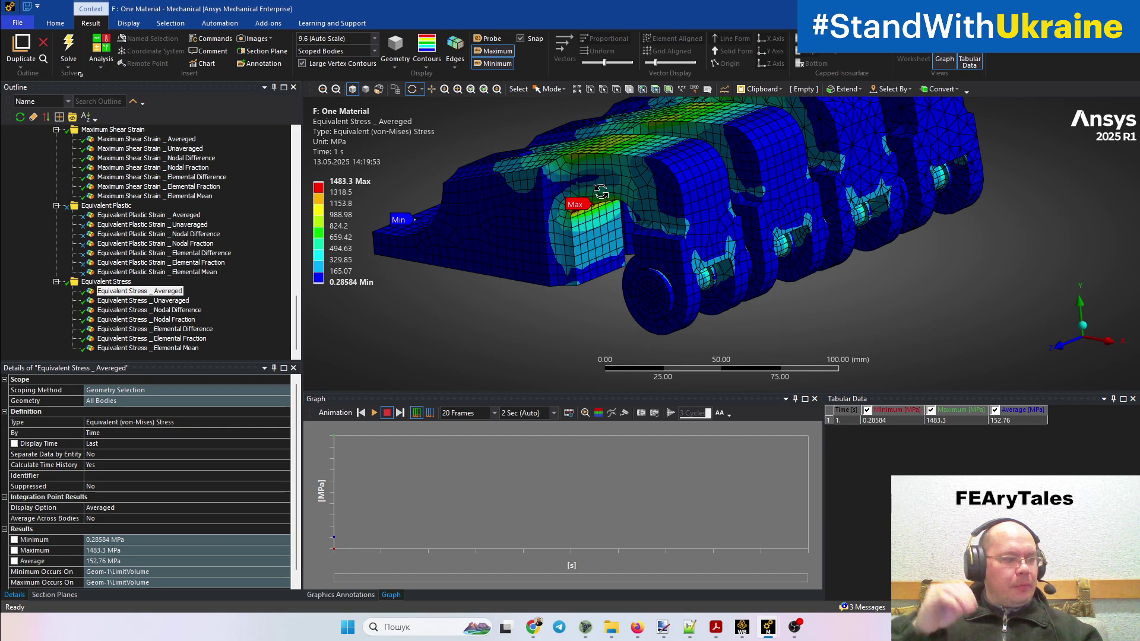
- Compare the averaged and unaveraged equivalent stress around the opening of the outer bracket with the tetrahedral mesh
middle_click_drag(812, 172, 515, 225)
middle_click_drag(742, 225, 639, 226, "ctrl")
scroll(639, 226, "up", 5)
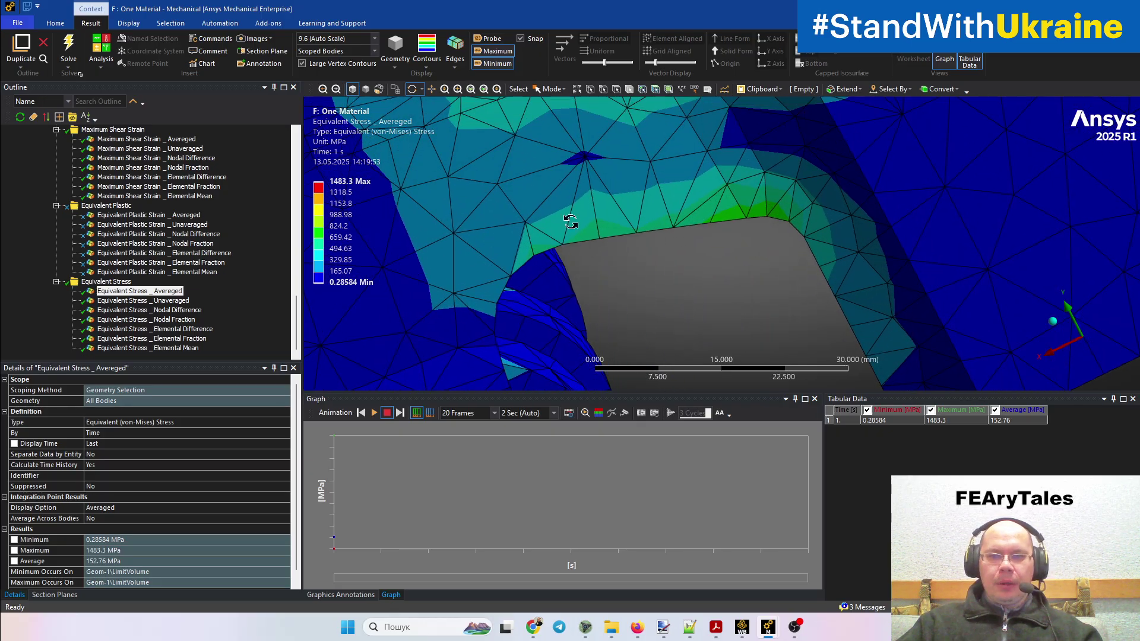
middle_click_drag(827, 223, 845, 217)
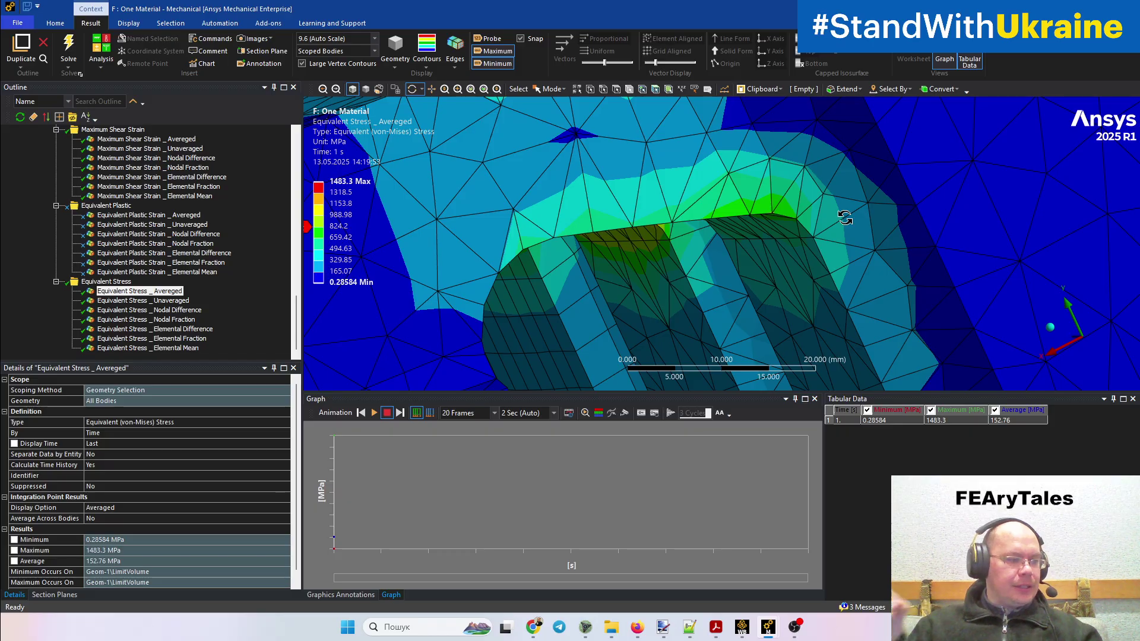
middle_click_drag(730, 202, 750, 250, "ctrl")
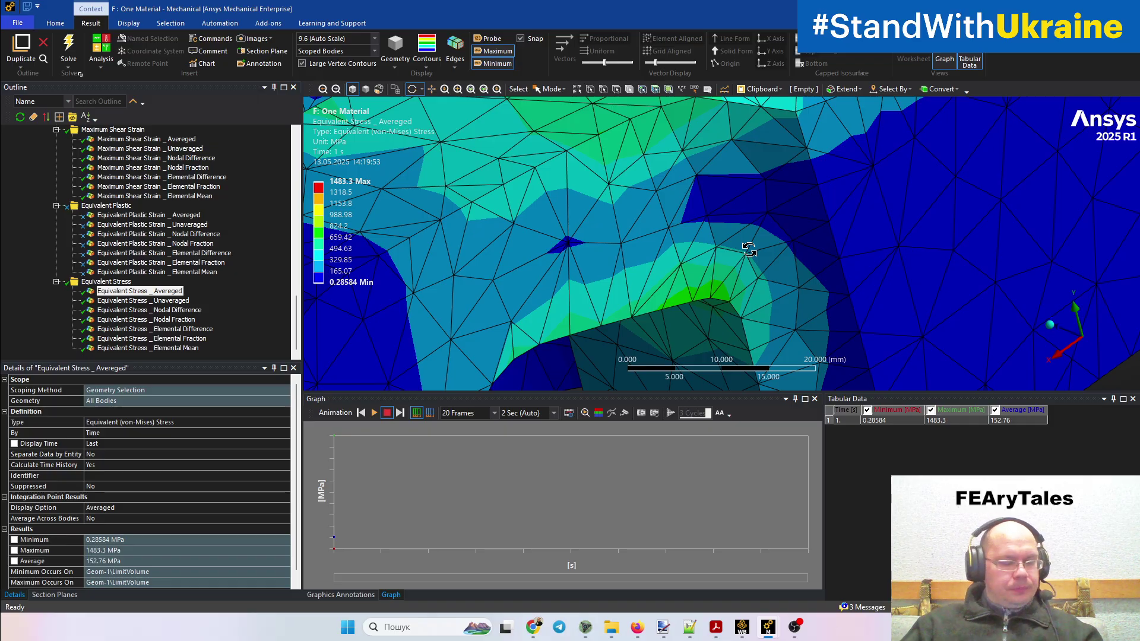
left_click_drag(746, 257, 739, 257)
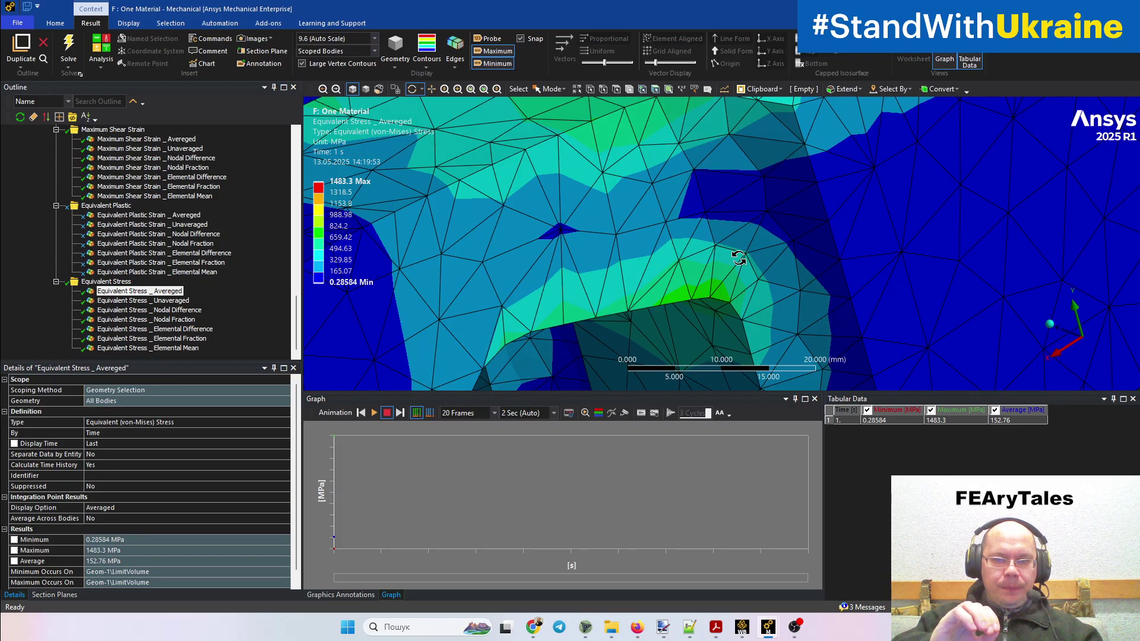
scroll(739, 257, "up", 3)
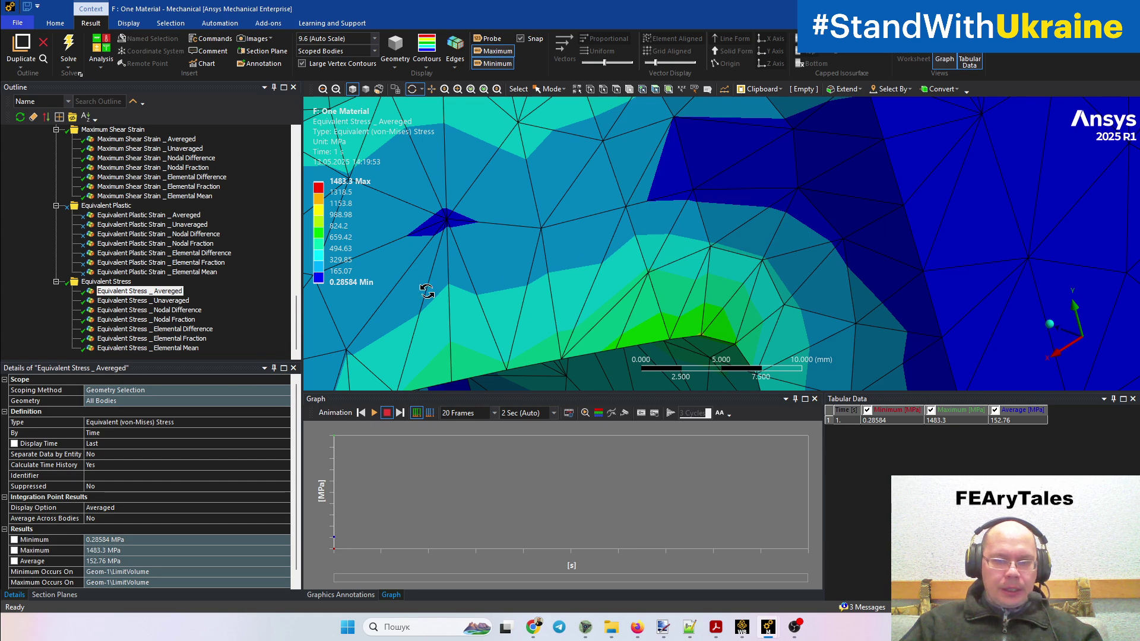
scroll(402, 313, "down", 3)
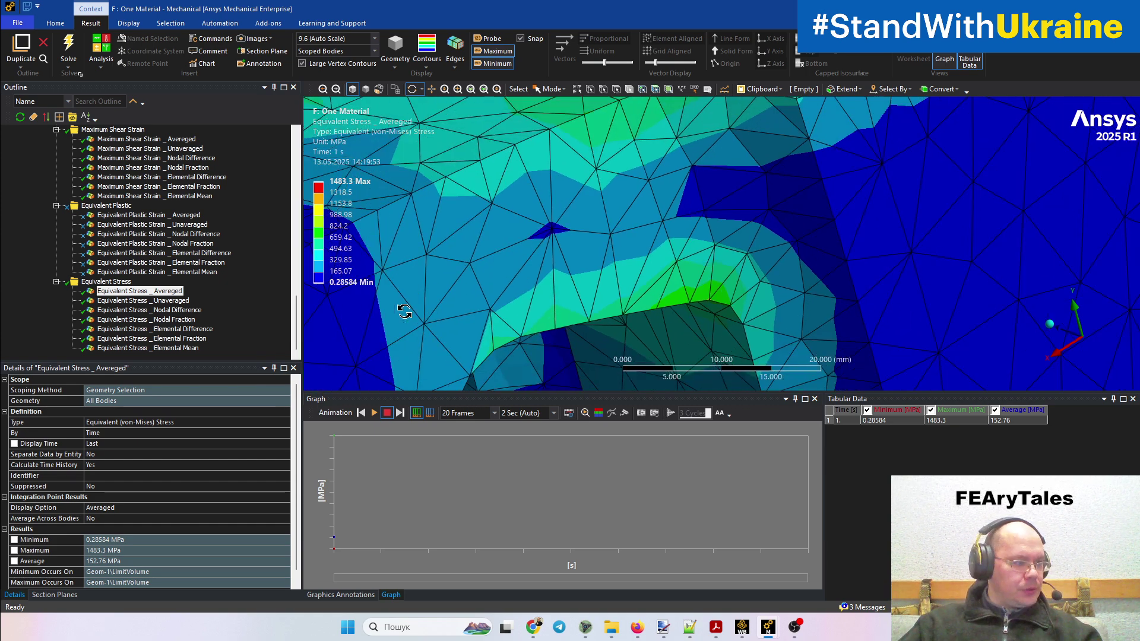
middle_click_drag(633, 276, 751, 244, "ctrl")
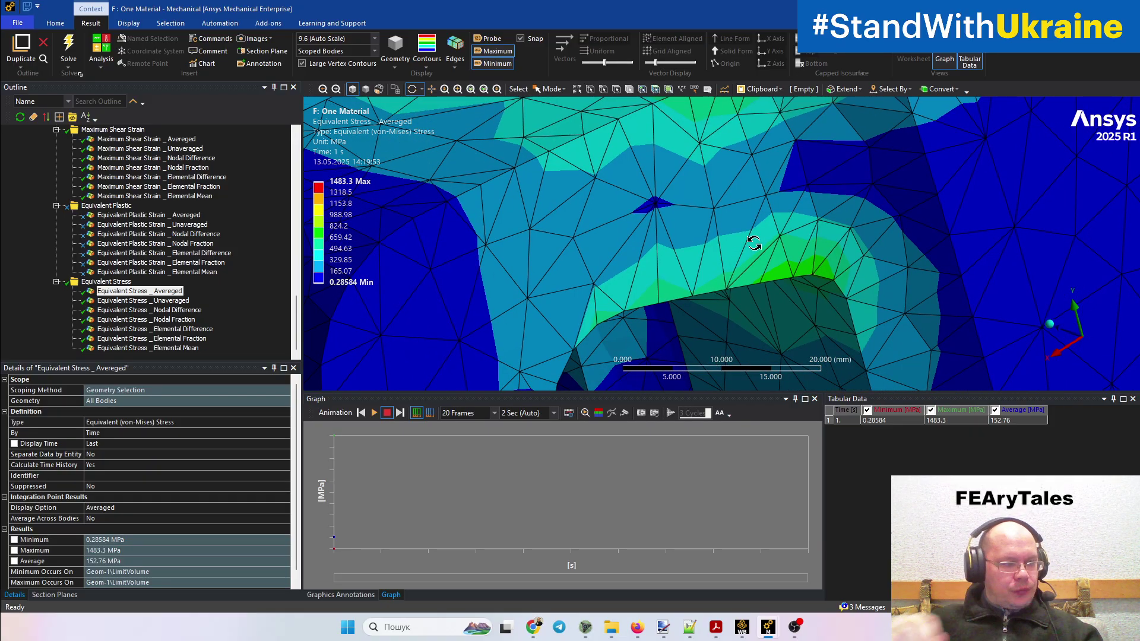
left_click(169, 300)
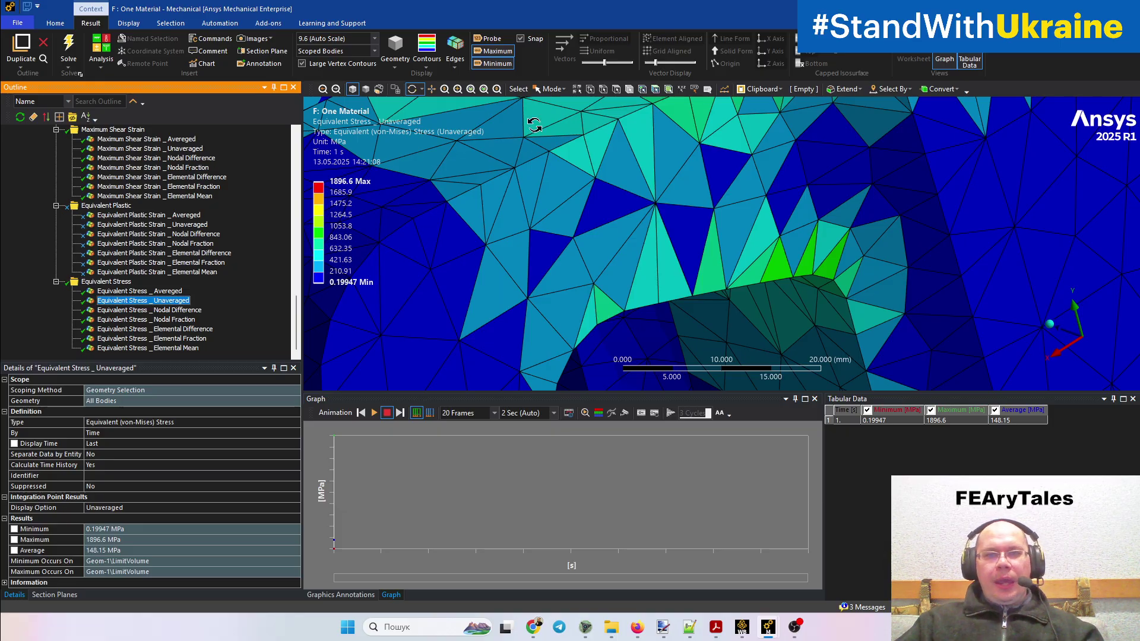
- Turn on the result Probe and read local unaveraged equivalent stress values around the opening of the nearest bracket
left_click(488, 38)
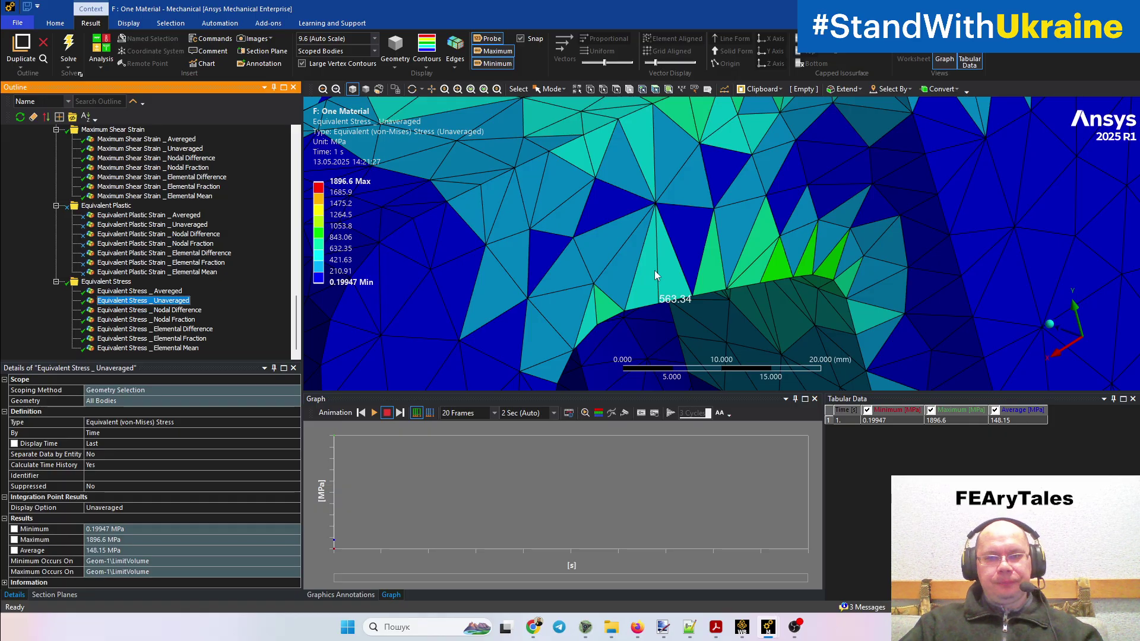
scroll(654, 269, "down", 3)
middle_click_drag(649, 277, 871, 242)
middle_click_drag(756, 276, 724, 238)
scroll(693, 237, "down", 3)
scroll(670, 235, "up", 10)
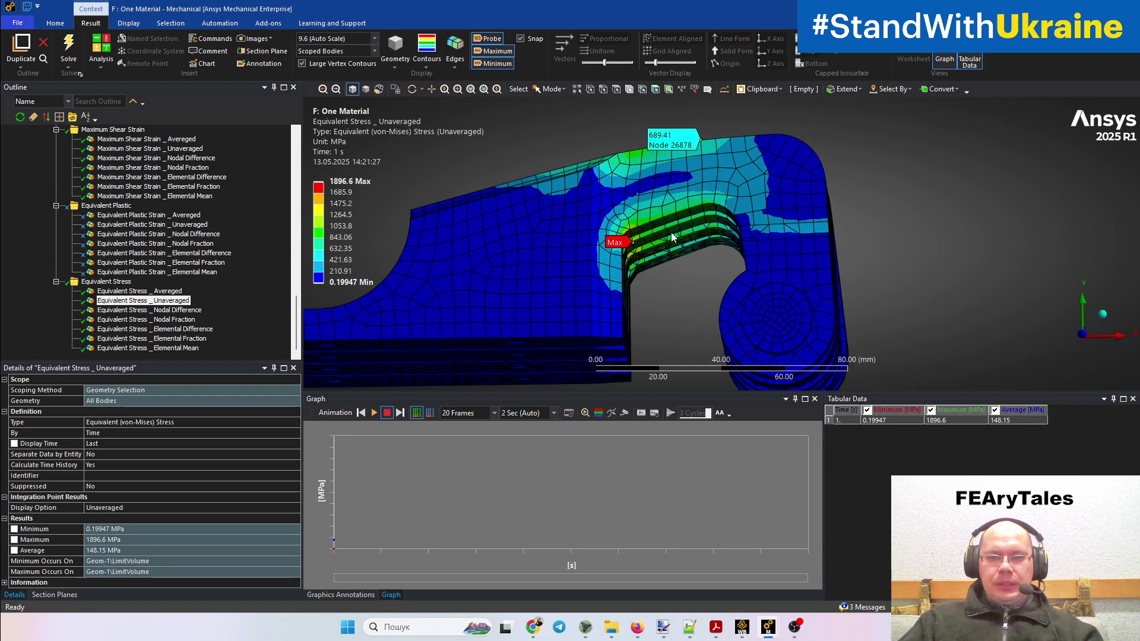
scroll(640, 230, "up", 4)
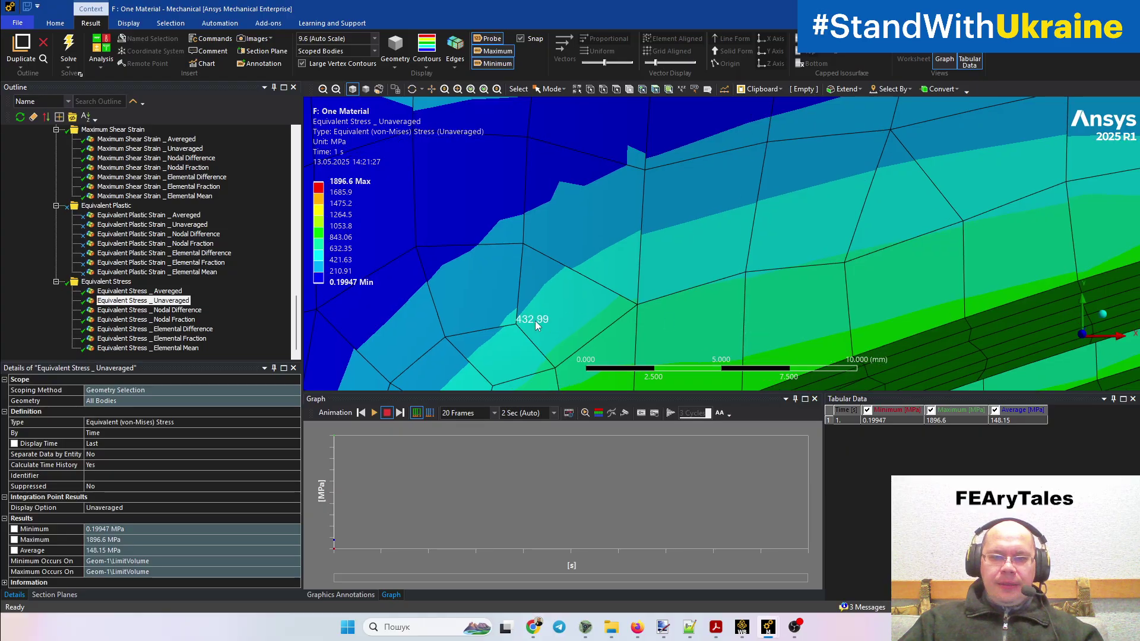
scroll(536, 320, "up", 3)
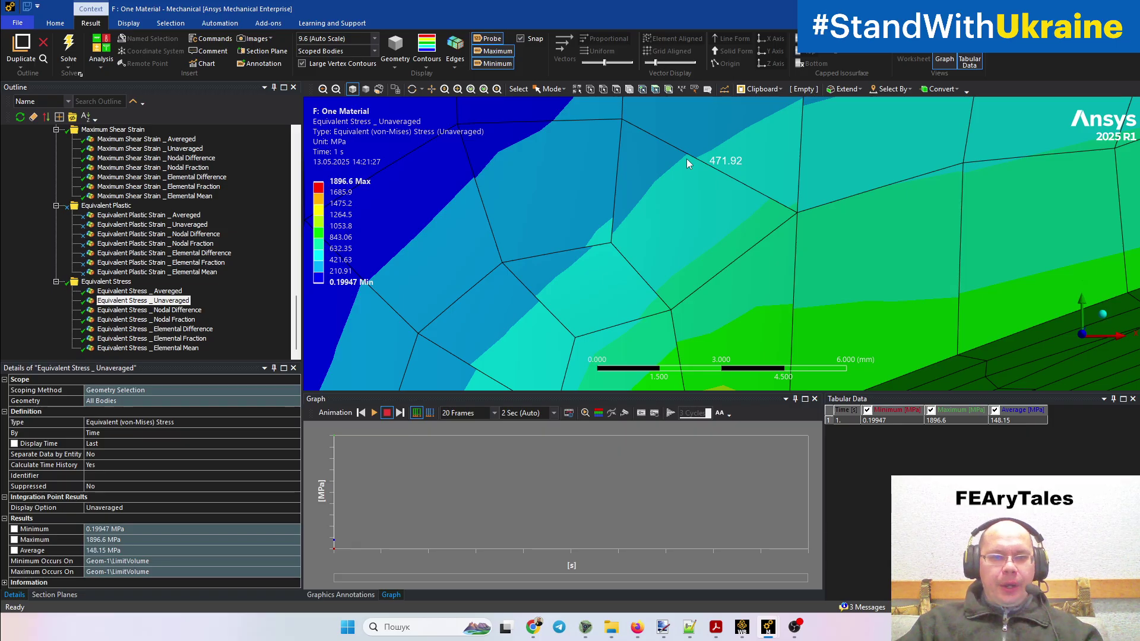
- Examine the unaveraged stress contour bands closely where they cross shared element edges beside the nearest bracket's opening
middle_click_drag(583, 245, 616, 350, "ctrl")
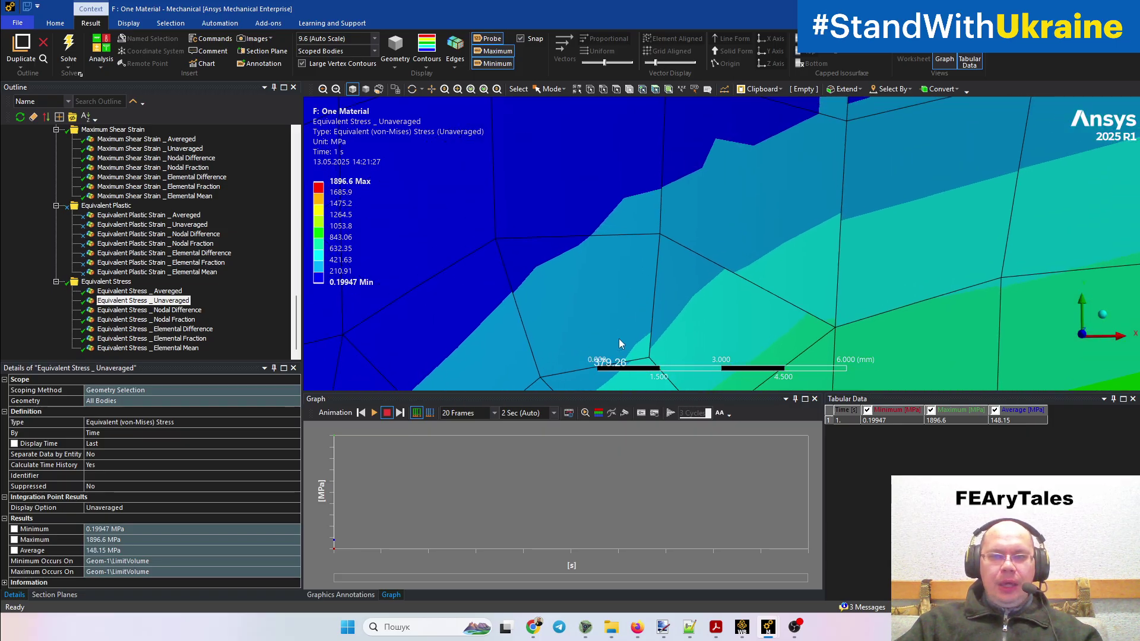
scroll(661, 216, "up", 3)
middle_click_drag(661, 217, 673, 265, "ctrl")
scroll(674, 264, "up", 6)
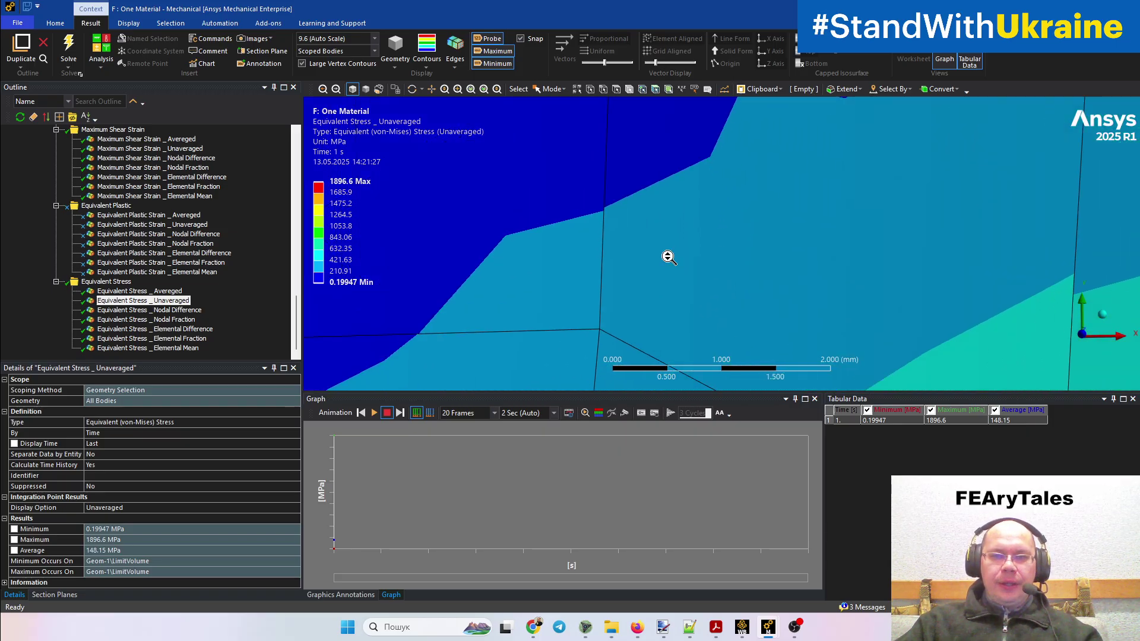
scroll(652, 284, "up", 1)
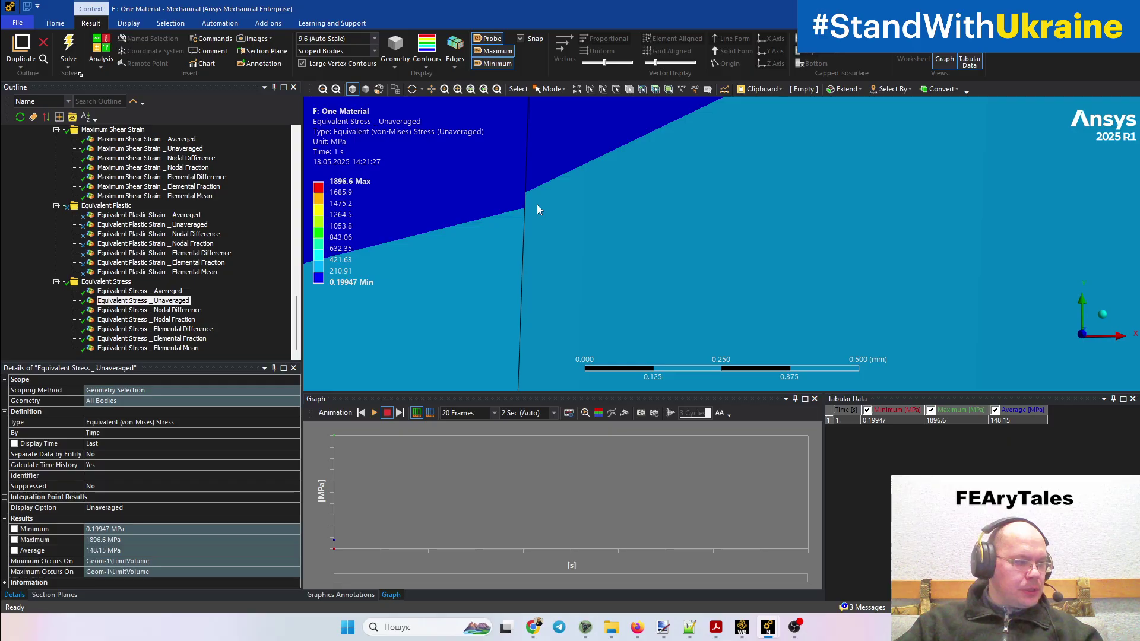
scroll(536, 206, "down", 4)
scroll(549, 207, "down", 5)
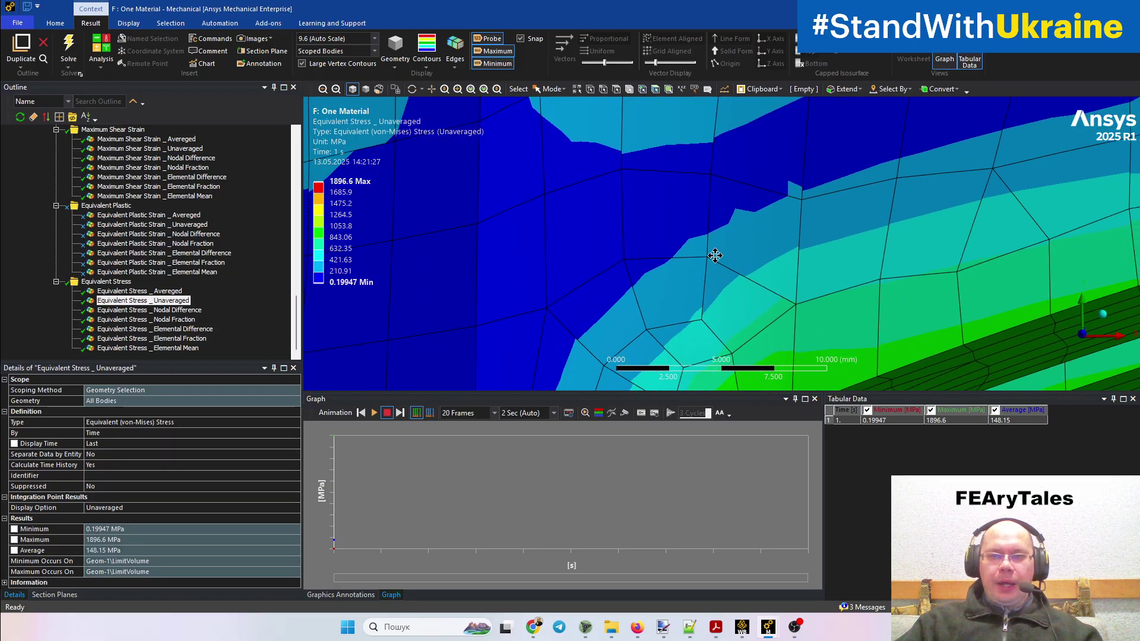
middle_click_drag(638, 239, 636, 239)
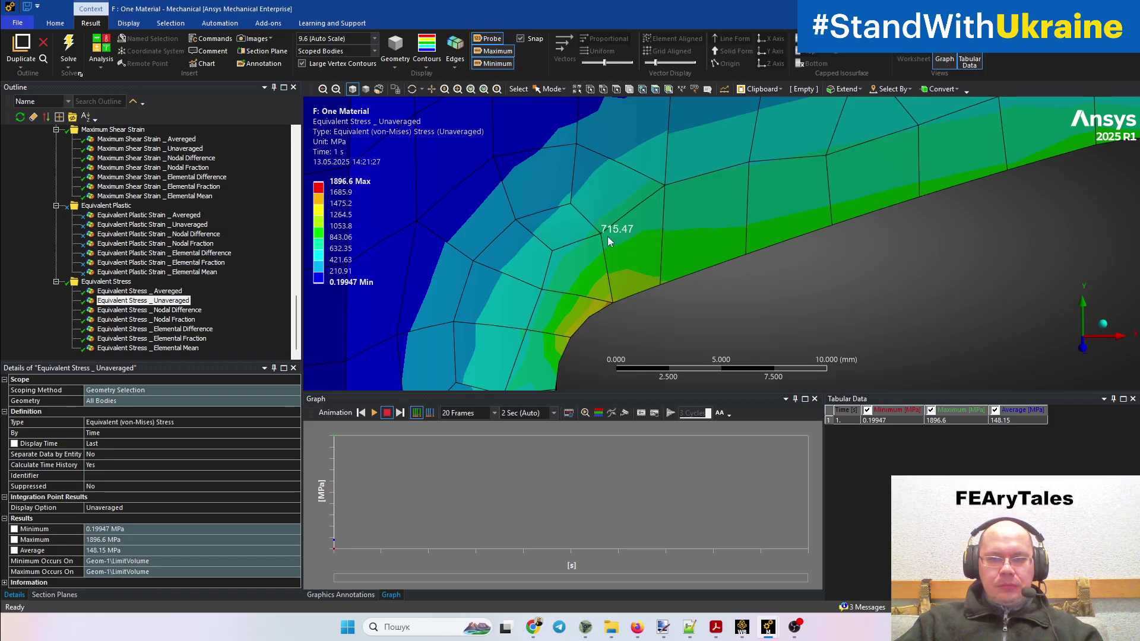
- Probe the unaveraged equivalent stress on the side face of the neighbouring bracket, in the gap between the brackets
scroll(606, 233, "down", 6)
middle_click_drag(706, 244, 631, 286)
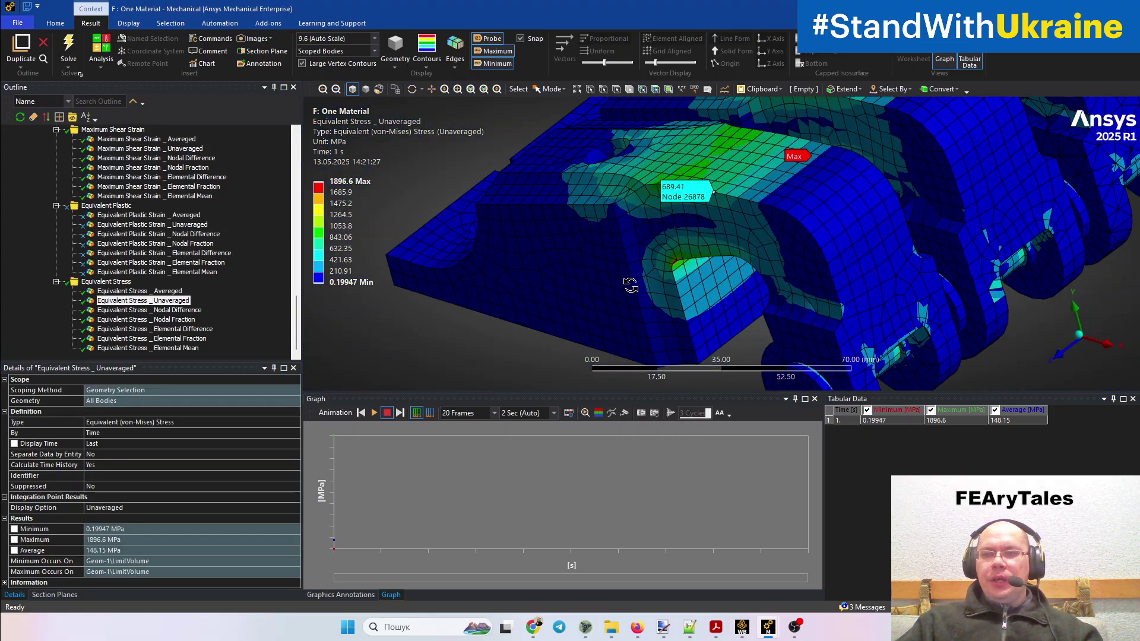
middle_click_drag(875, 232, 777, 325, "ctrl")
middle_click_drag(754, 266, 785, 269)
scroll(729, 228, "up", 2)
scroll(729, 228, "up", 2)
middle_click_drag(639, 208, 674, 233)
scroll(700, 294, "up", 2)
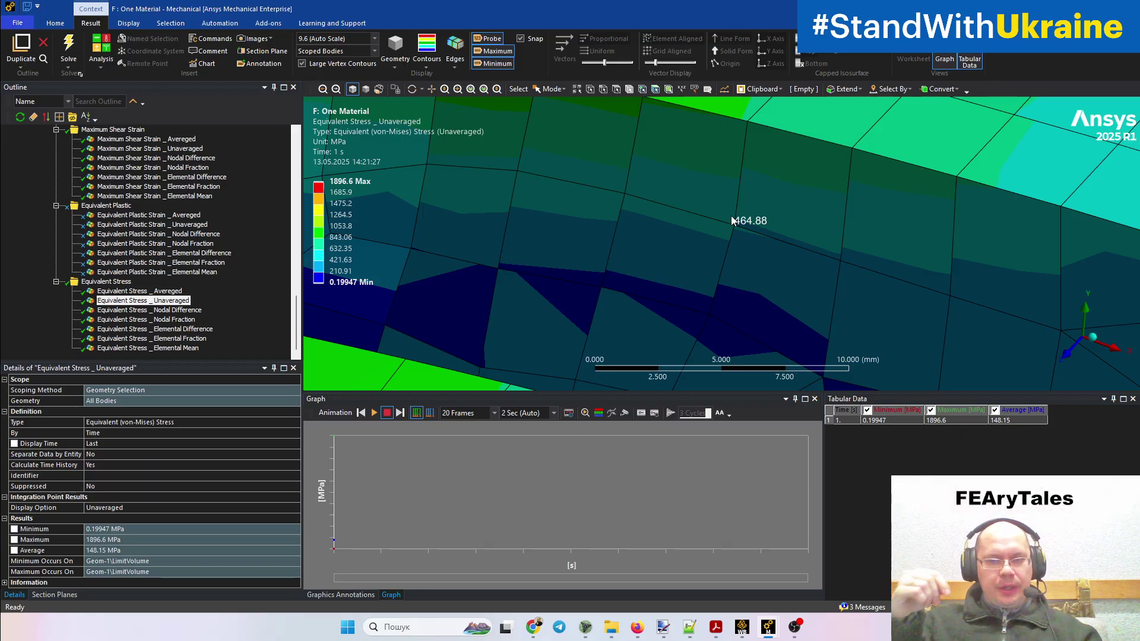
- Probe the unaveraged equivalent stress at element edges and nodes on the side face of the bracket with triangular element faces
scroll(731, 217, "down", 2)
scroll(732, 215, "down", 5)
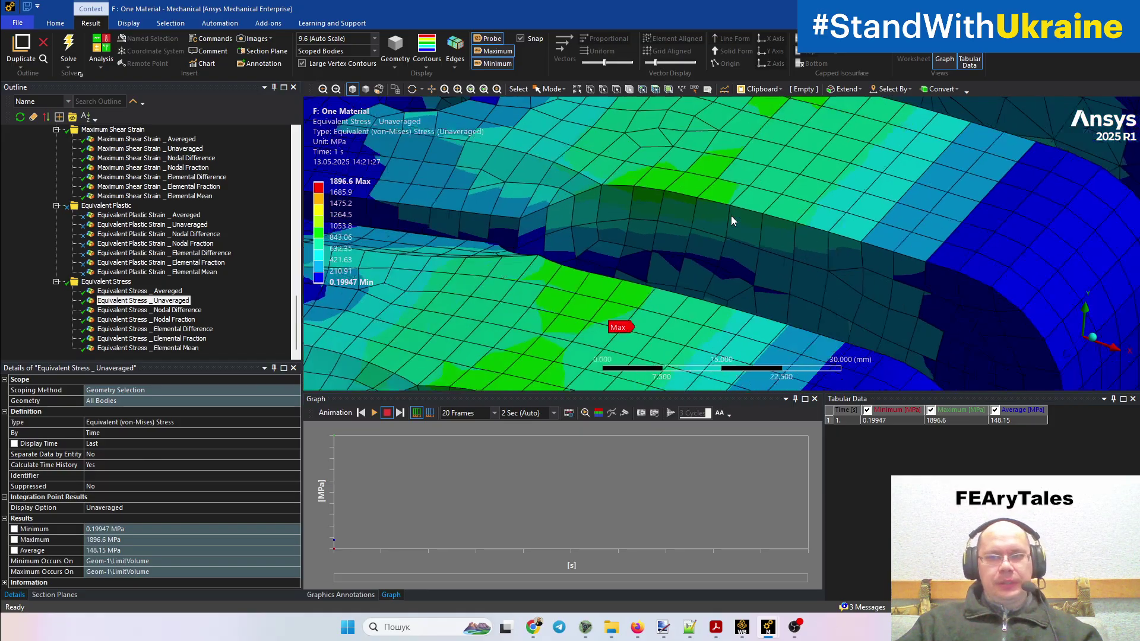
middle_click_drag(650, 274, 652, 253)
scroll(683, 249, "up", 5)
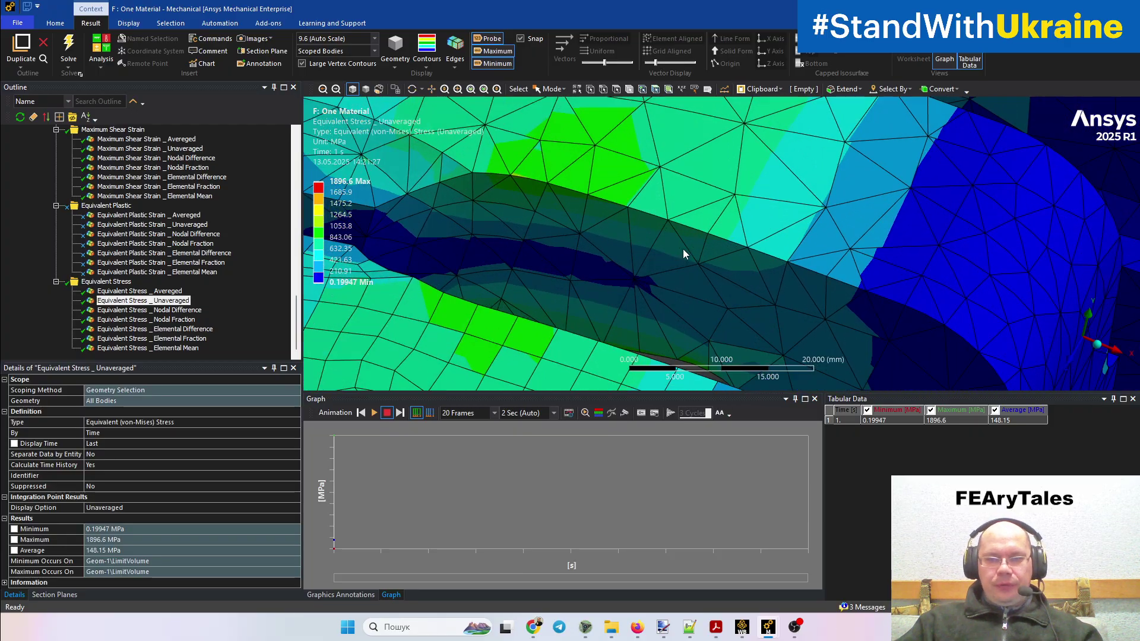
middle_click_drag(630, 279, 640, 270)
scroll(634, 259, "up", 4)
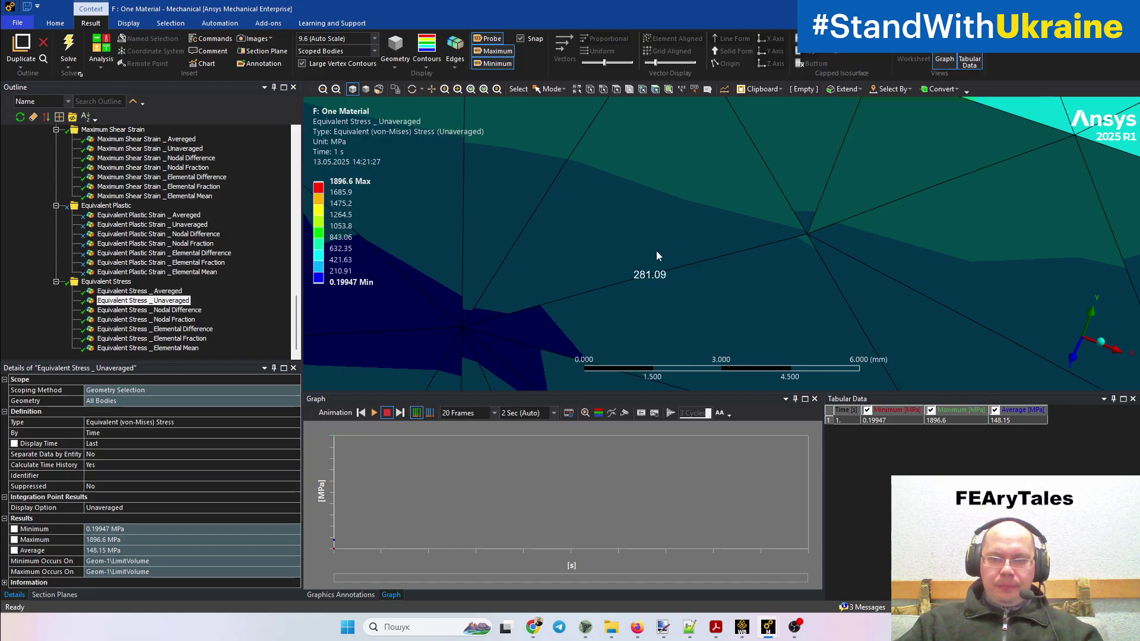
middle_click_drag(773, 219, 800, 278, "ctrl")
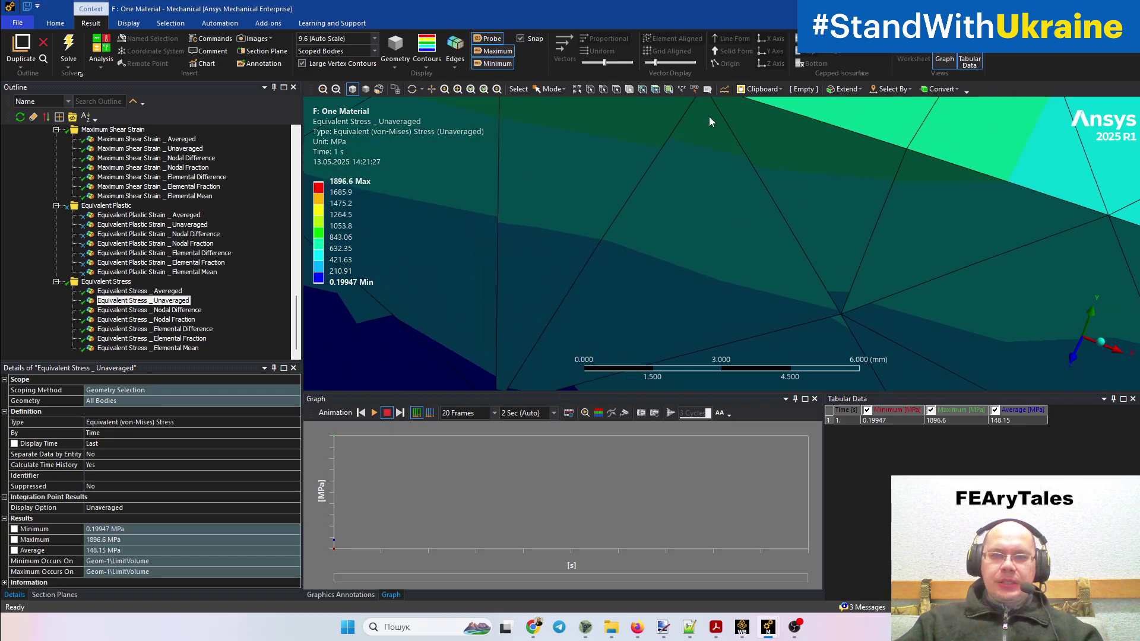
middle_click_drag(710, 118, 723, 207, "ctrl")
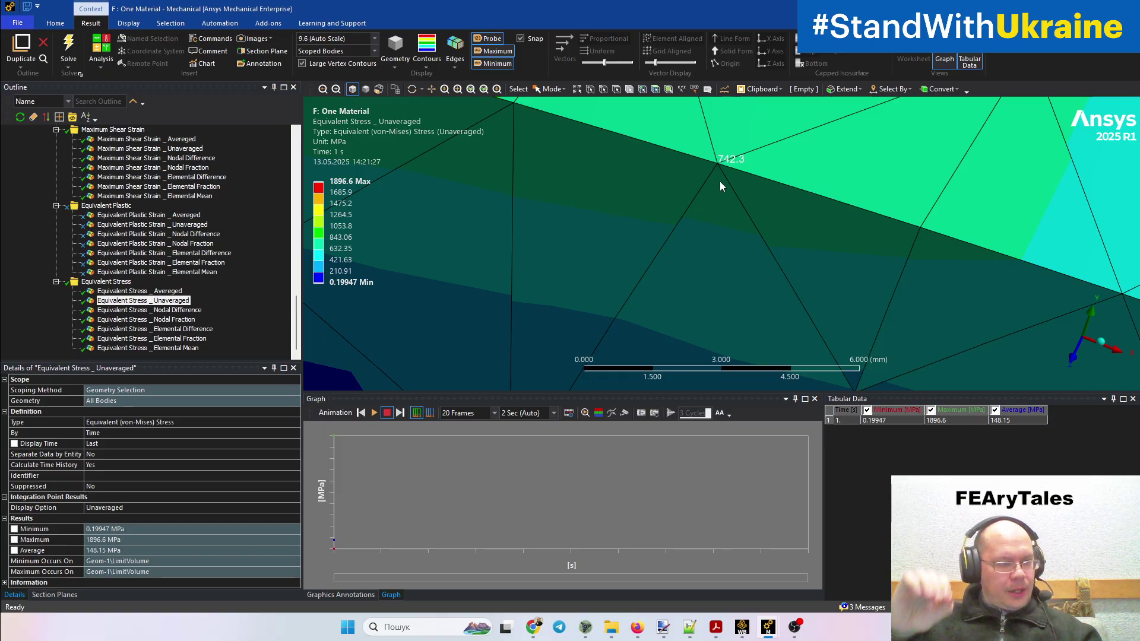
scroll(720, 185, "down", 5)
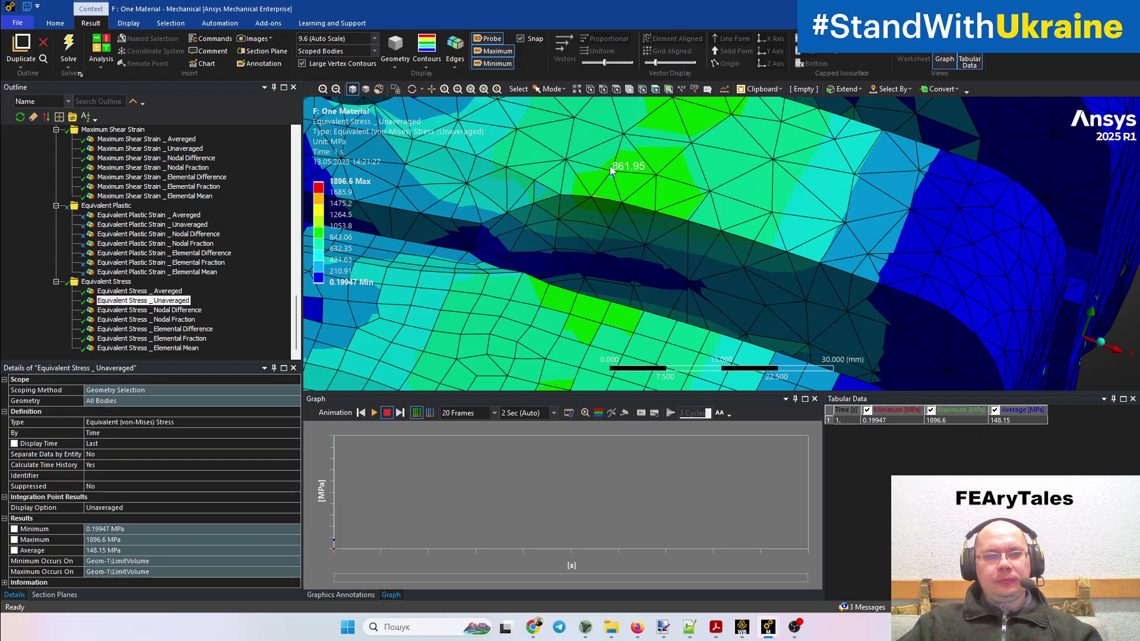
- Display the averaged equivalent stress and examine its contours across element edges on the nearest bracket's side face
left_click(168, 291)
middle_click_drag(616, 297, 642, 259)
scroll(641, 258, "up", 6)
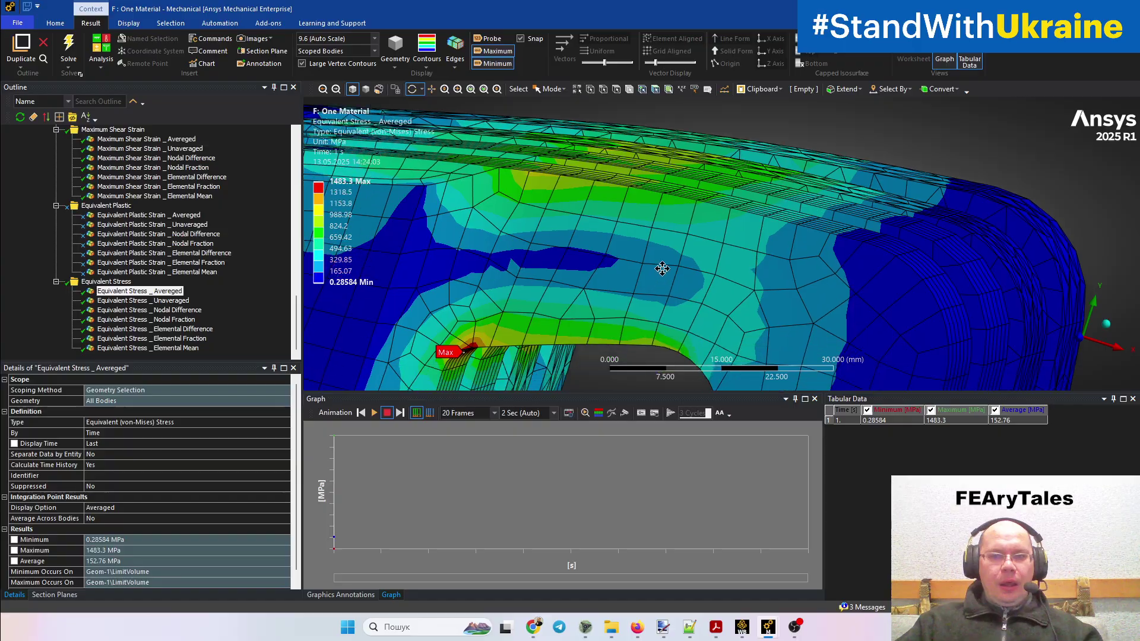
middle_click_drag(628, 297, 725, 231)
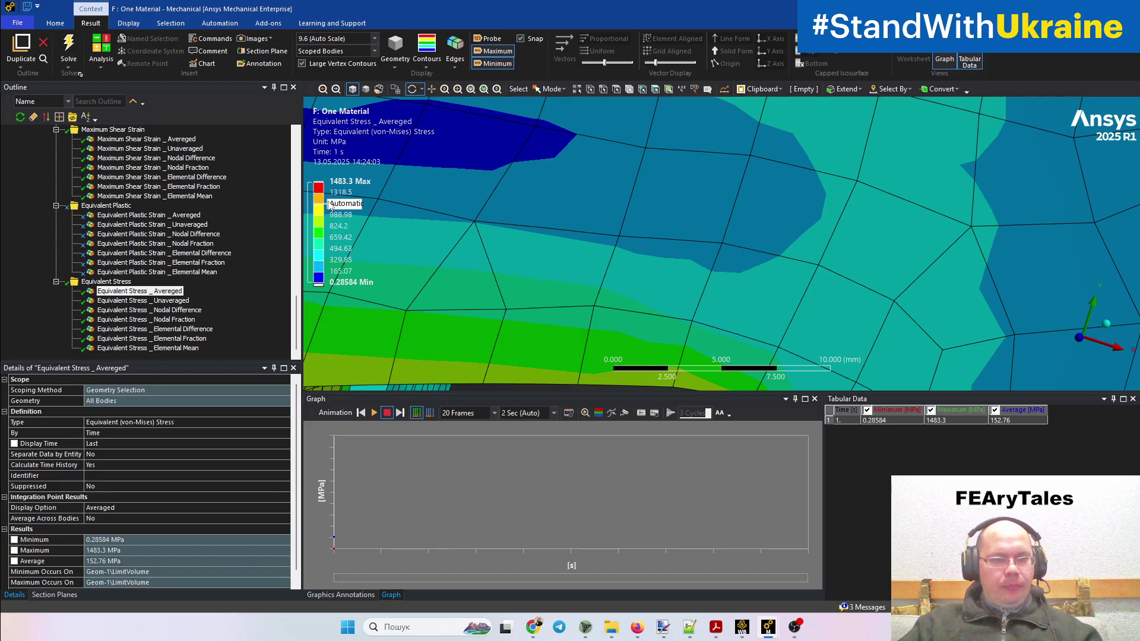
- Display the Nodal Difference equivalent stress result and view it across all brackets up to the outer tetrahedral one
left_click(185, 310)
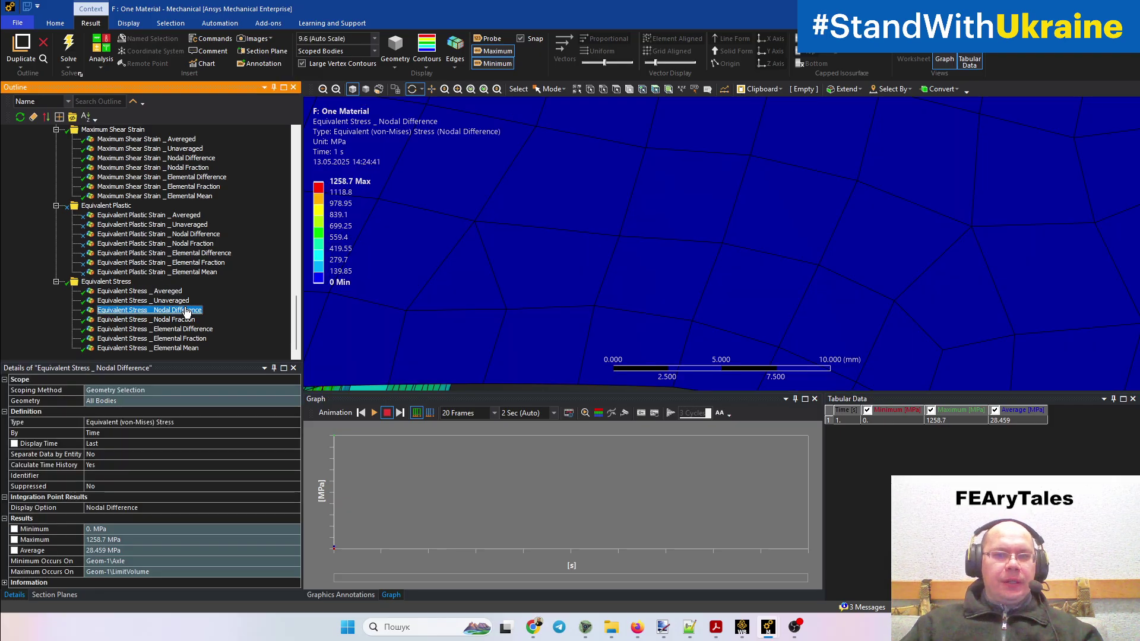
scroll(818, 272, "down", 10)
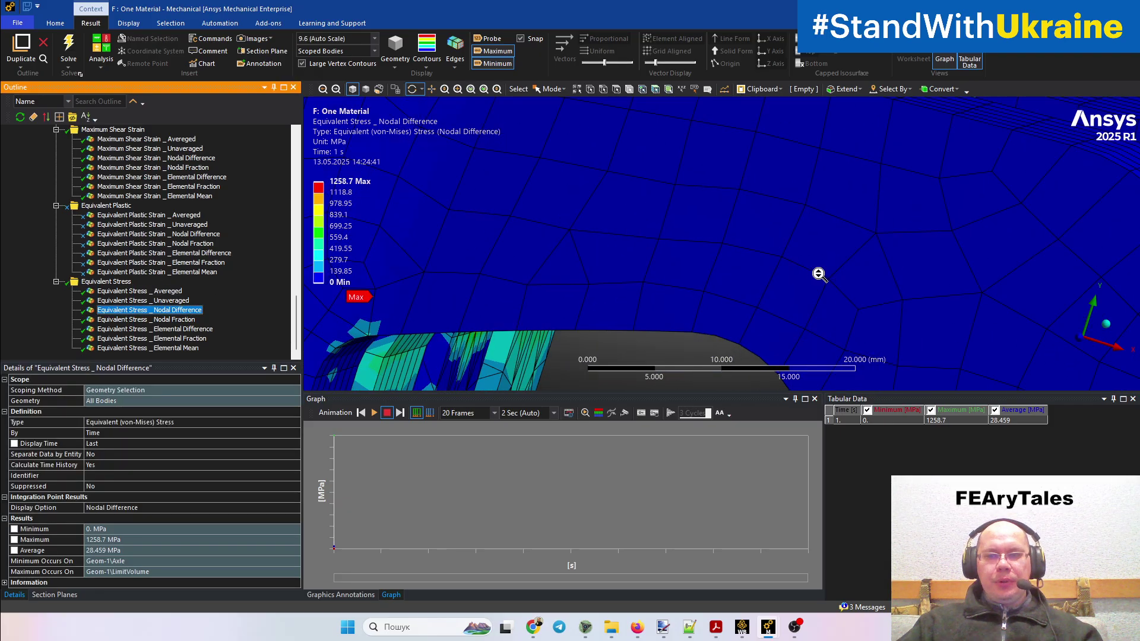
middle_click_drag(818, 273, 693, 310)
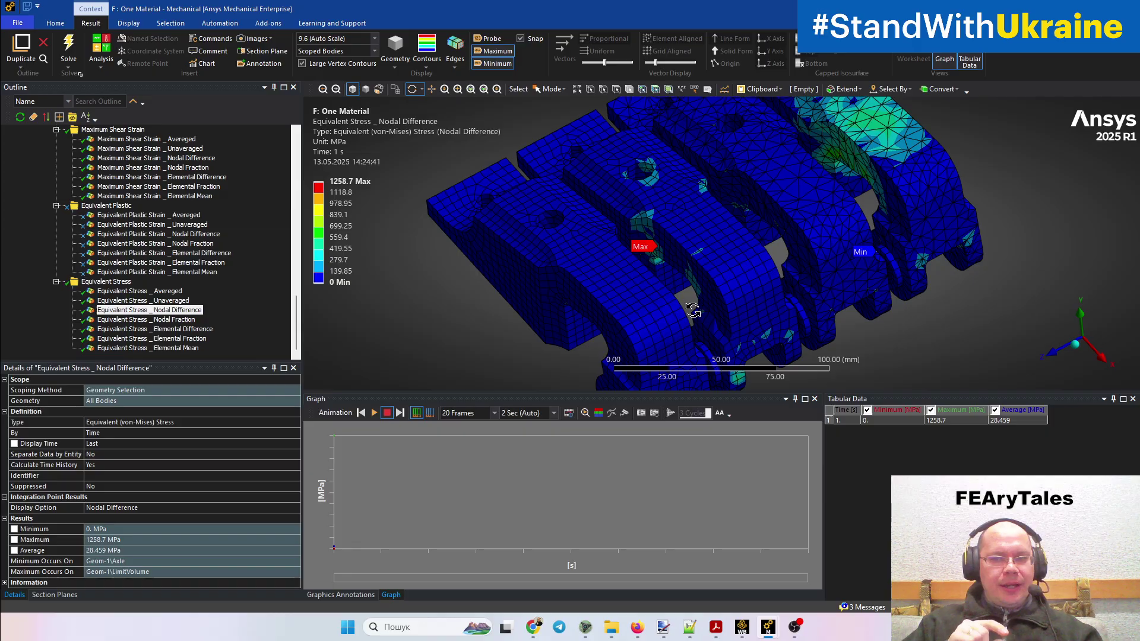
middle_click_drag(905, 278, 605, 242)
middle_click_drag(926, 315, 561, 252, "ctrl")
- Examine the nodal difference peak near the opening corner of the outer tetrahedral bracket and its surroundings
scroll(569, 260, "up", 5)
scroll(590, 287, "up", 6)
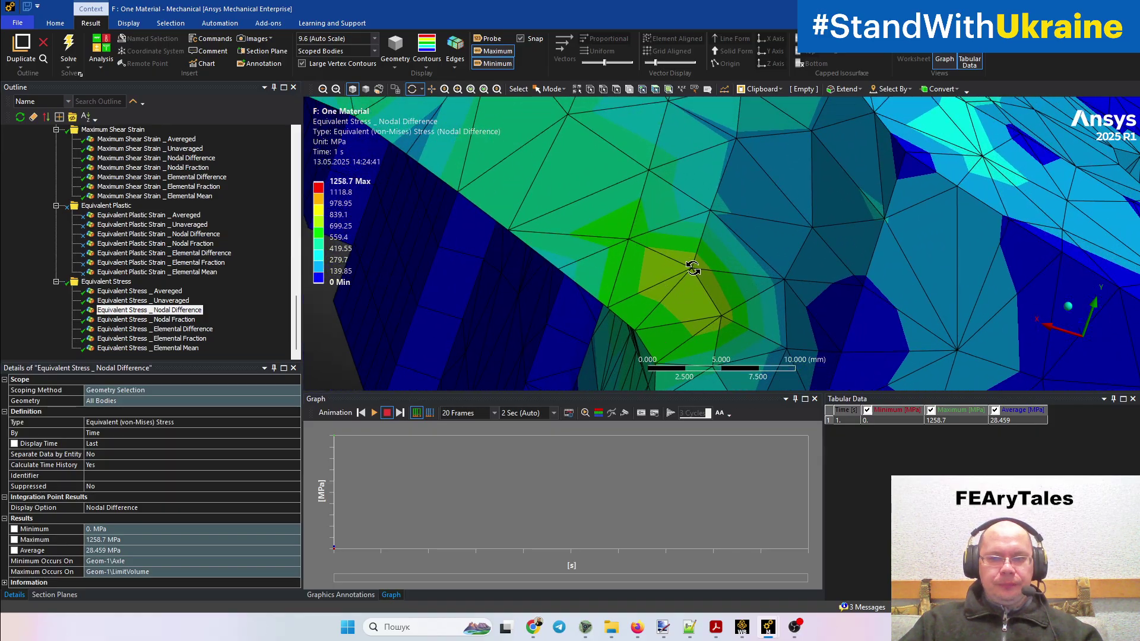
scroll(688, 270, "up", 4)
middle_click_drag(684, 286, 716, 241, "ctrl")
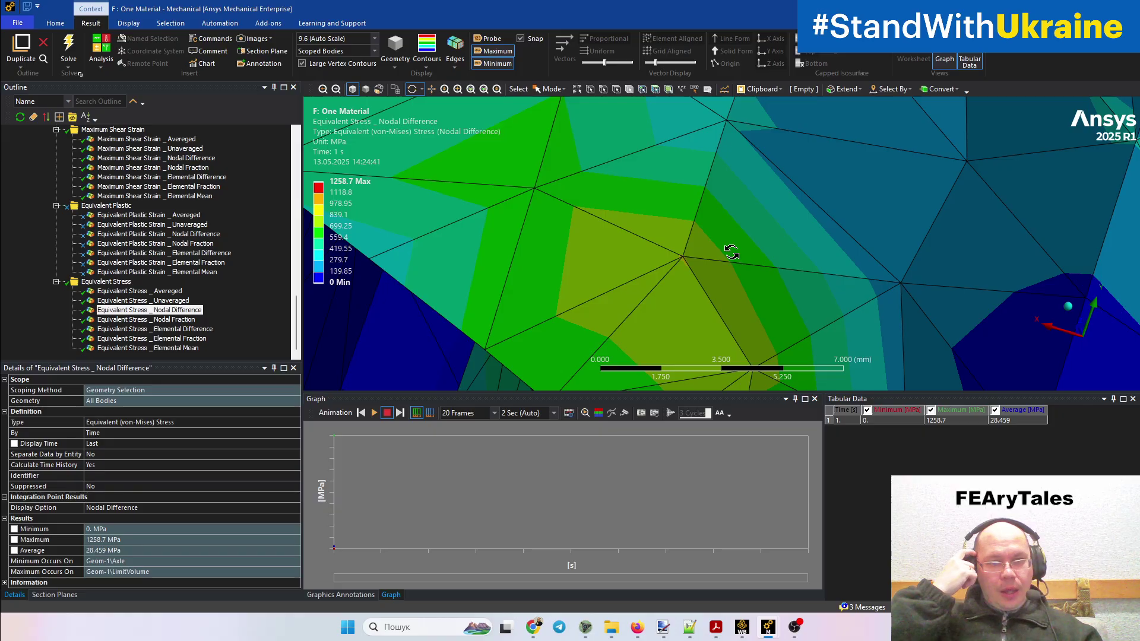
scroll(736, 251, "down", 8)
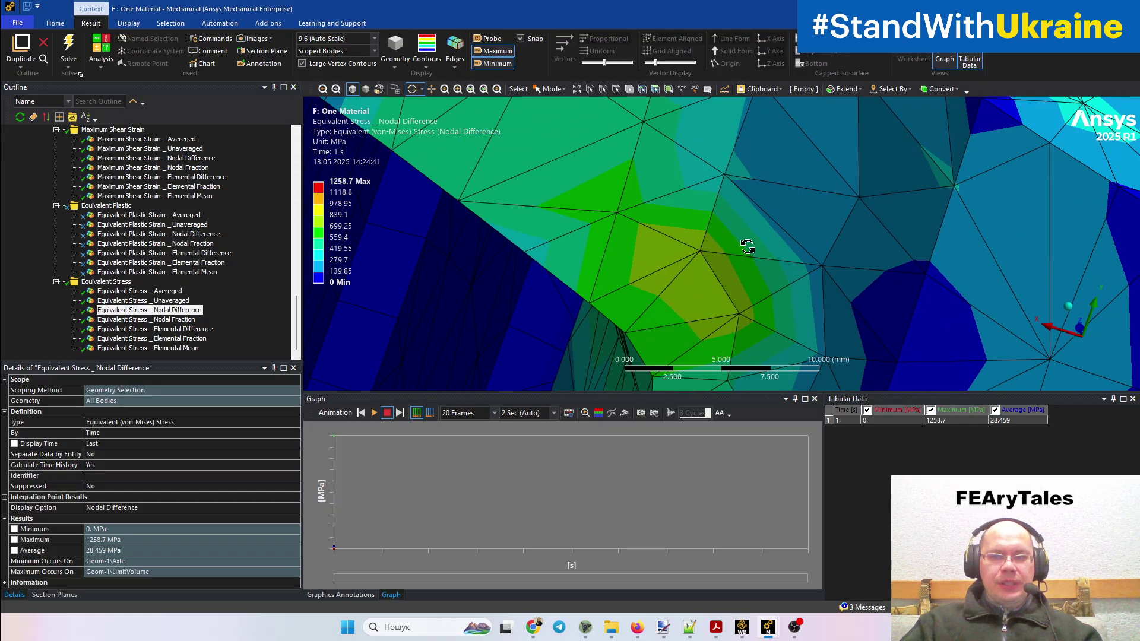
middle_click_drag(748, 248, 760, 358)
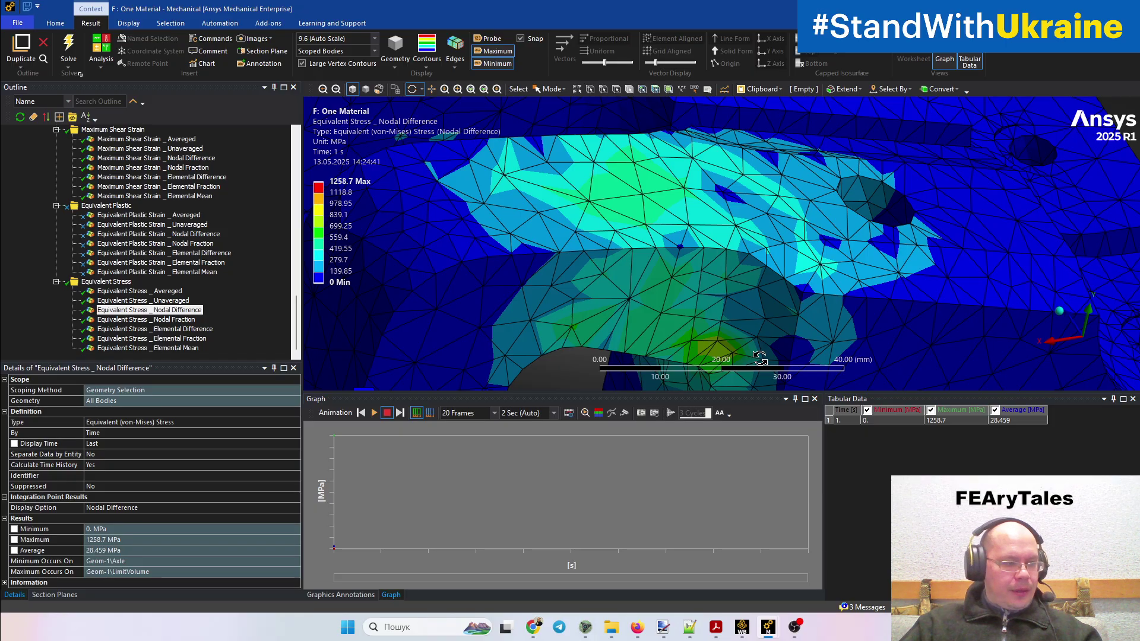
left_click_drag(770, 320, 781, 204)
left_click_drag(626, 295, 418, 364)
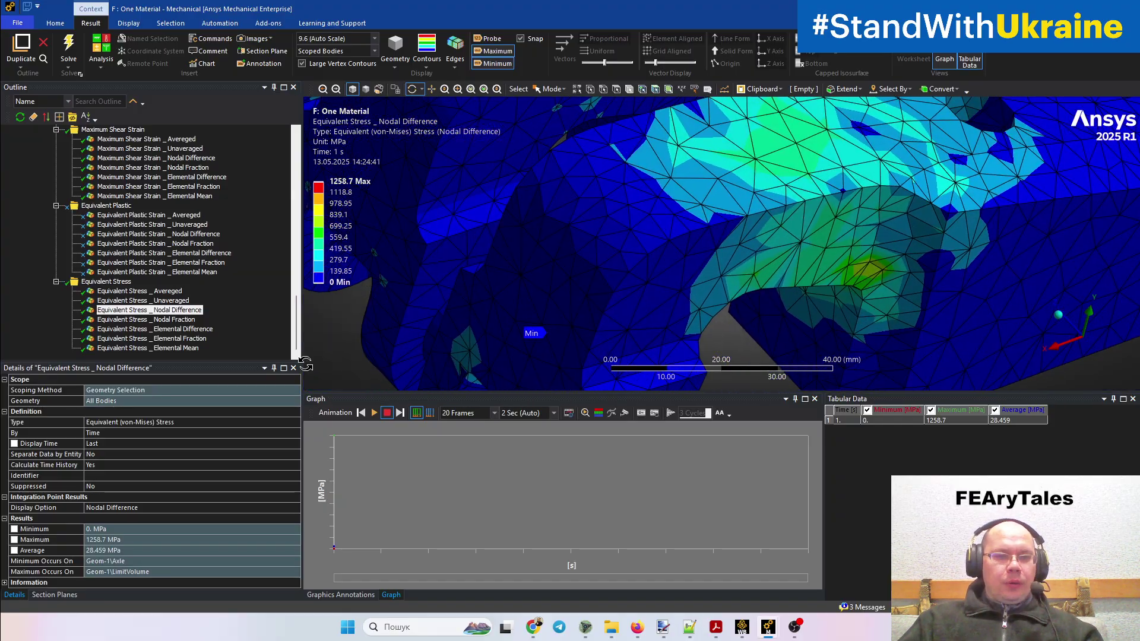
- Compare the Nodal Fraction equivalent stress result with the nodal difference, unaveraged and averaged results around the outer bracket's opening
left_click(175, 321)
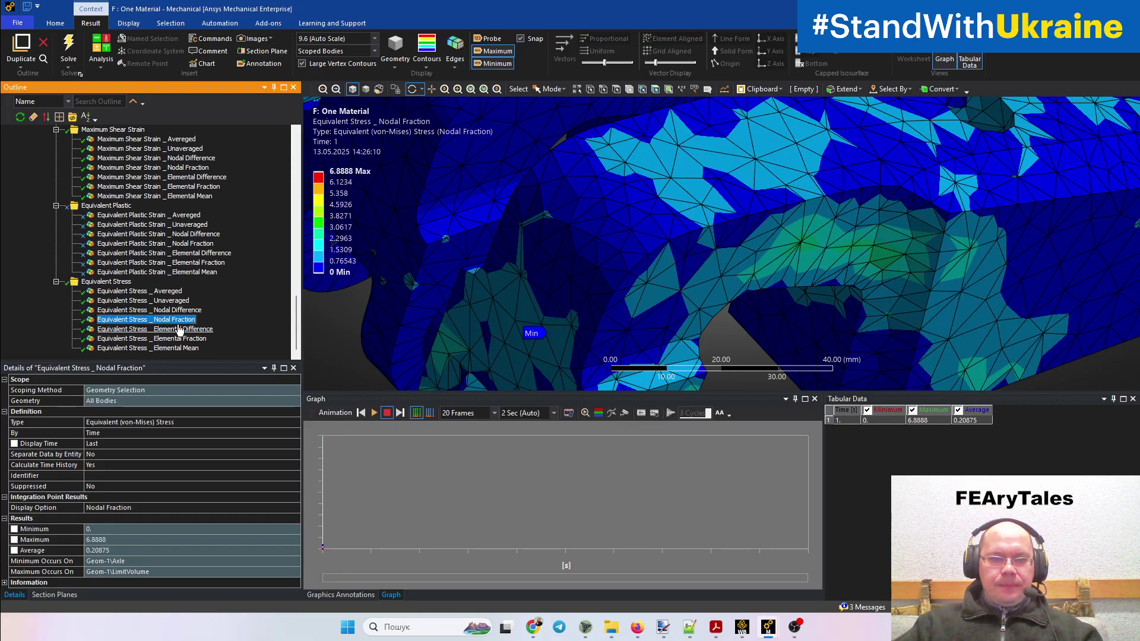
left_click_drag(585, 236, 616, 248)
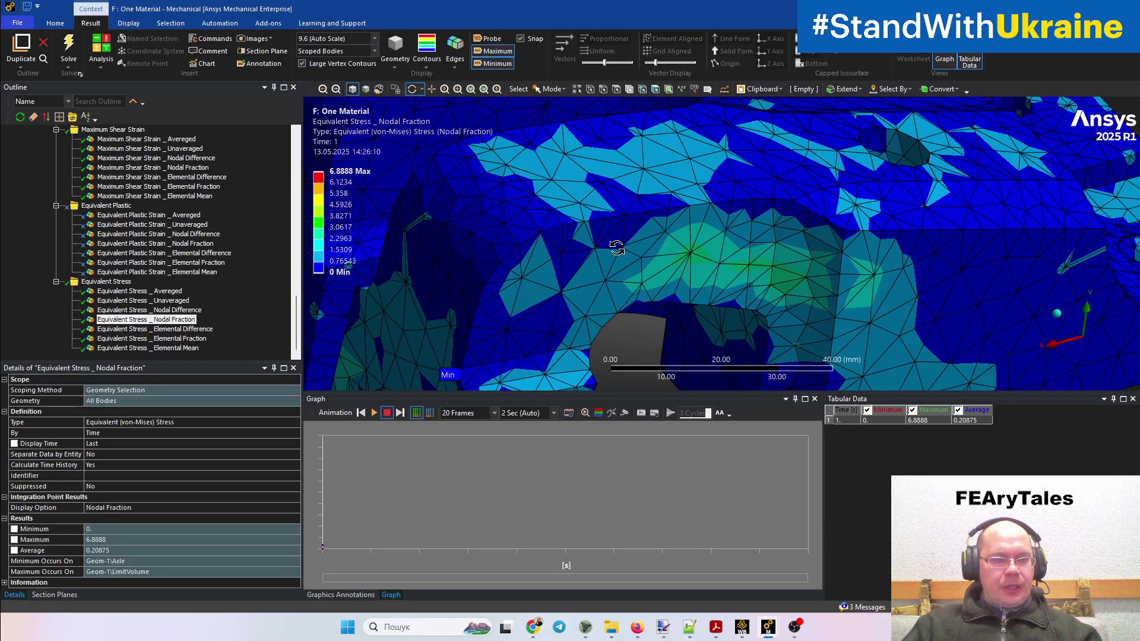
left_click(174, 311)
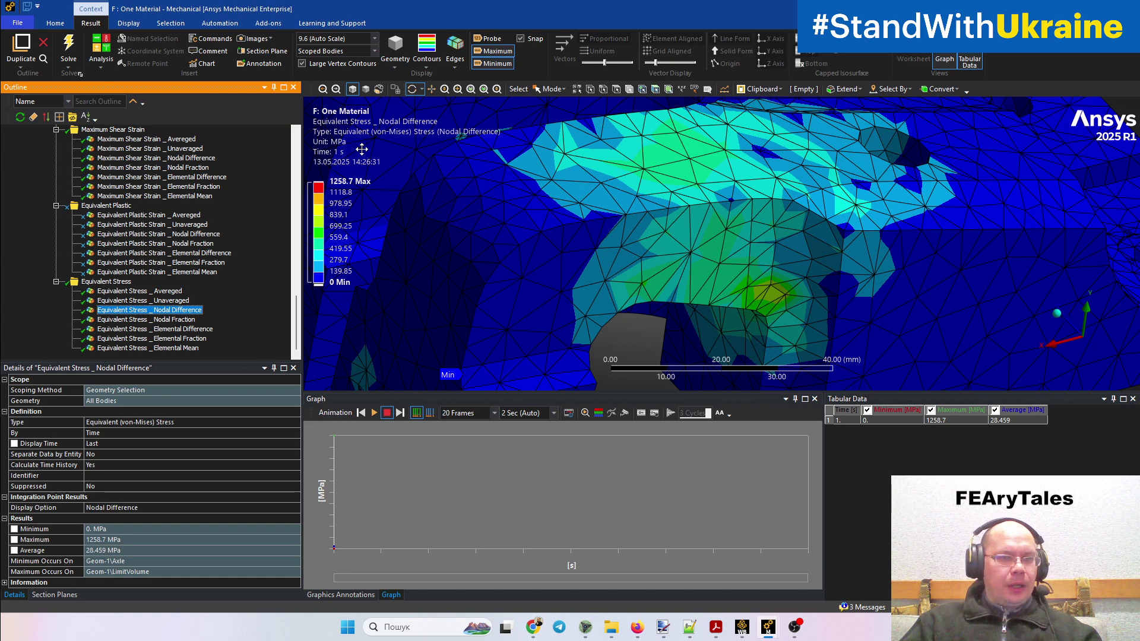
left_click(174, 302)
left_click(169, 291)
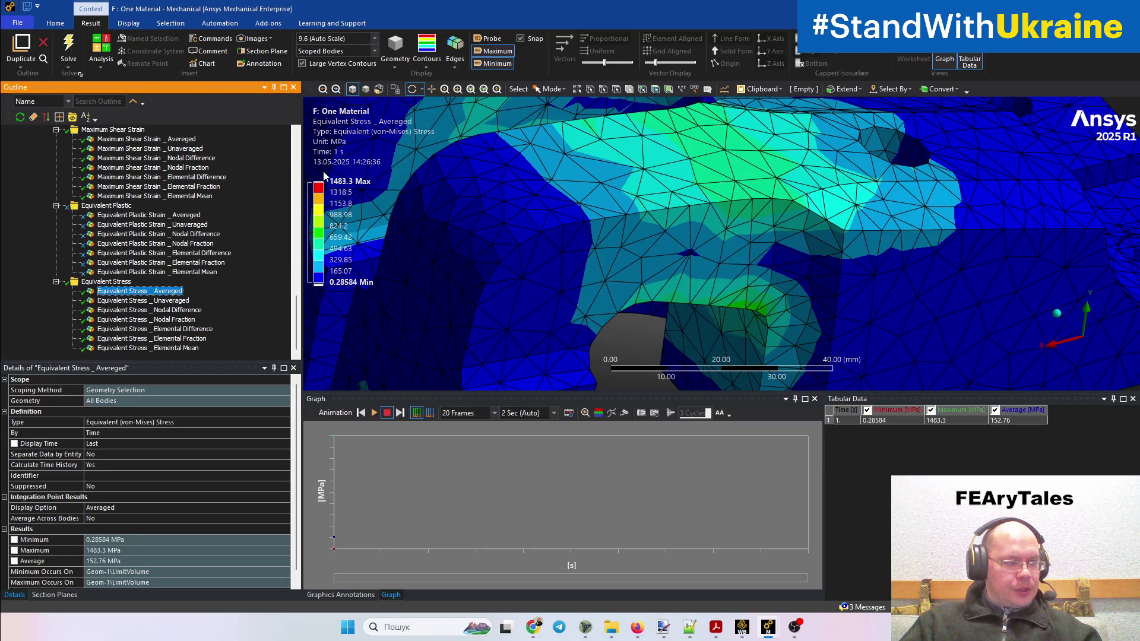
left_click(175, 320)
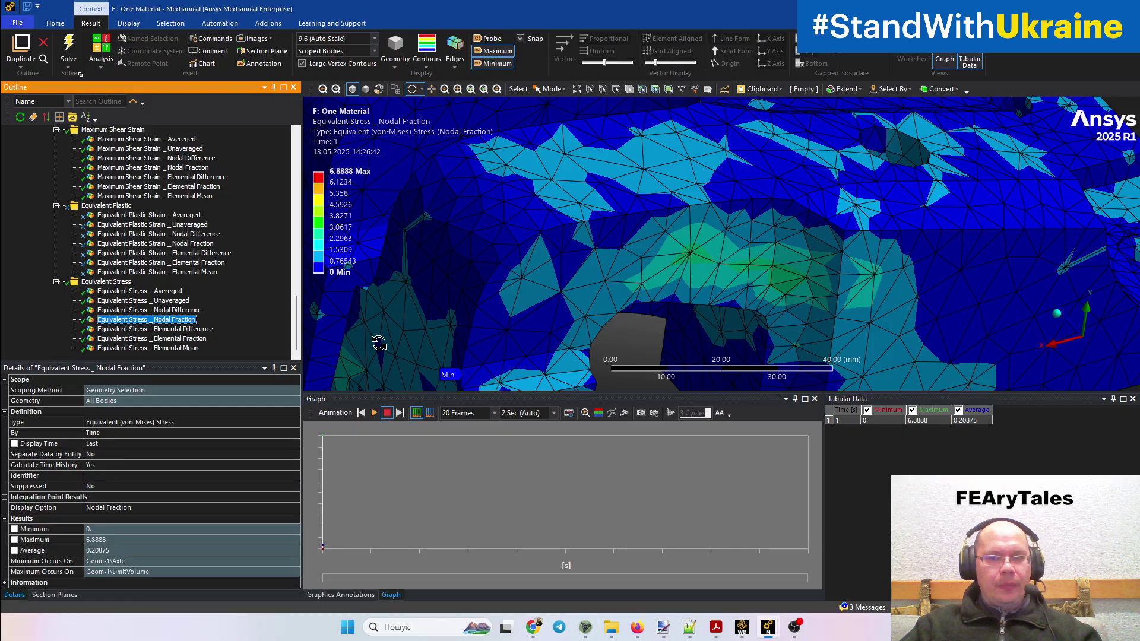
- Display the Elemental Difference equivalent stress result and inspect it over the outer bracket and the adjacent brackets
left_click(189, 329)
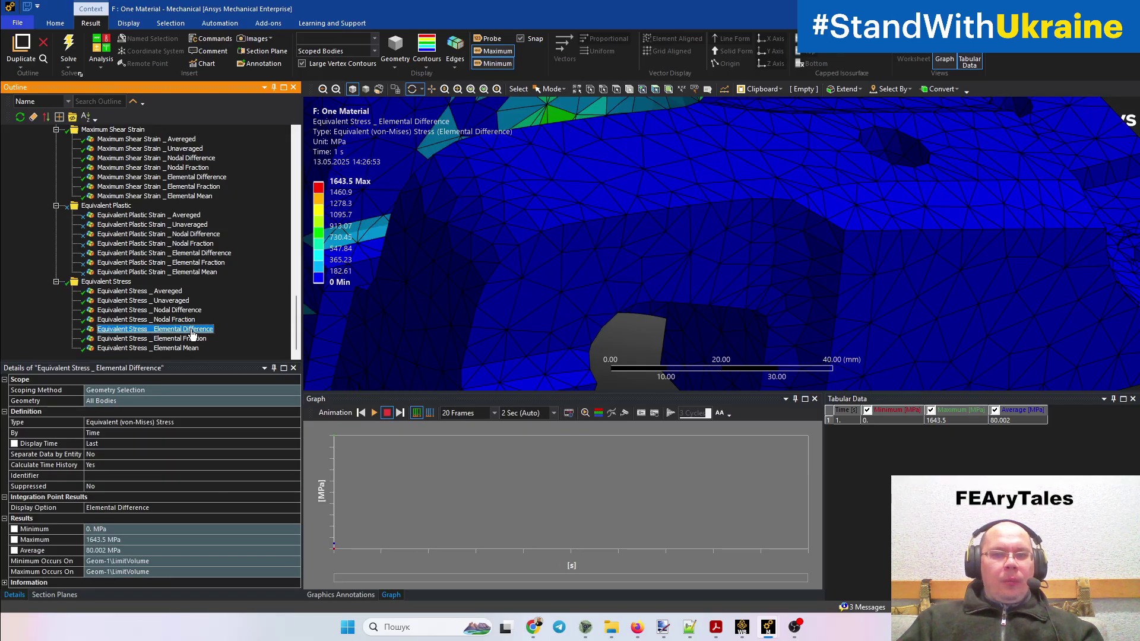
left_click_drag(593, 310, 732, 351)
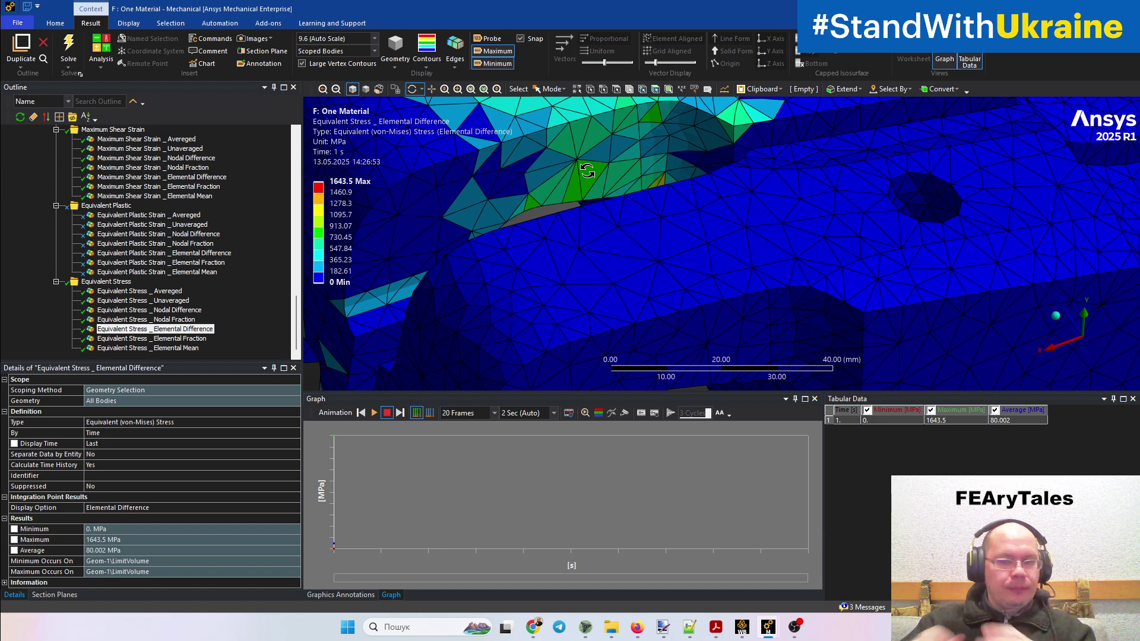
left_click_drag(760, 184, 795, 218)
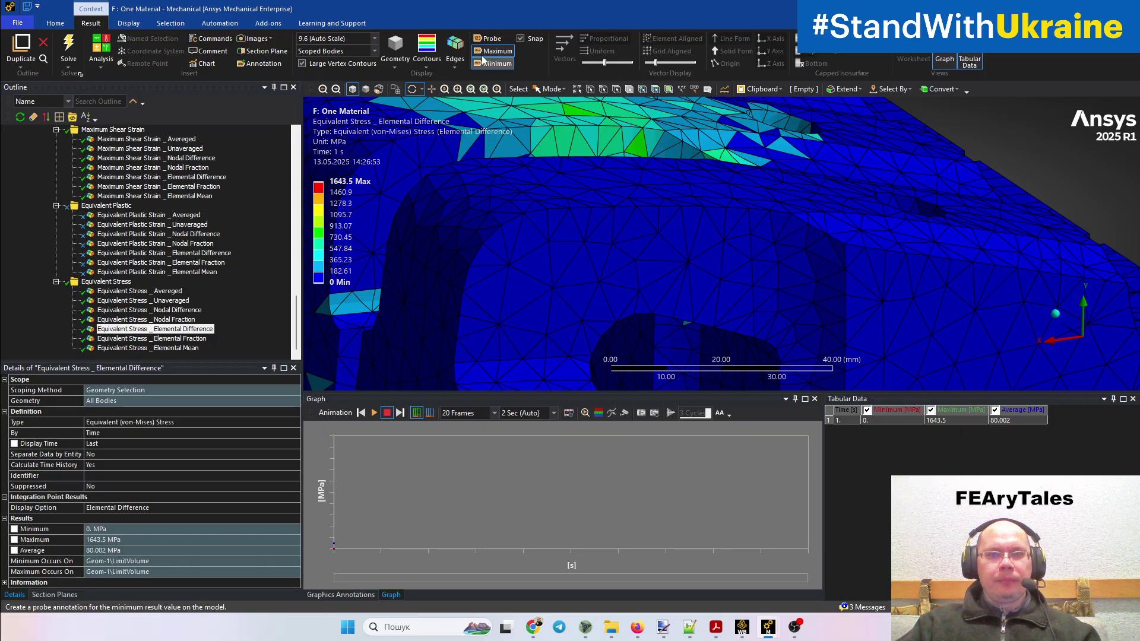
- Turn on result probing and read Elemental Difference stress values over the outer tetrahedral bracket and the neighbouring brackets
left_click(487, 38)
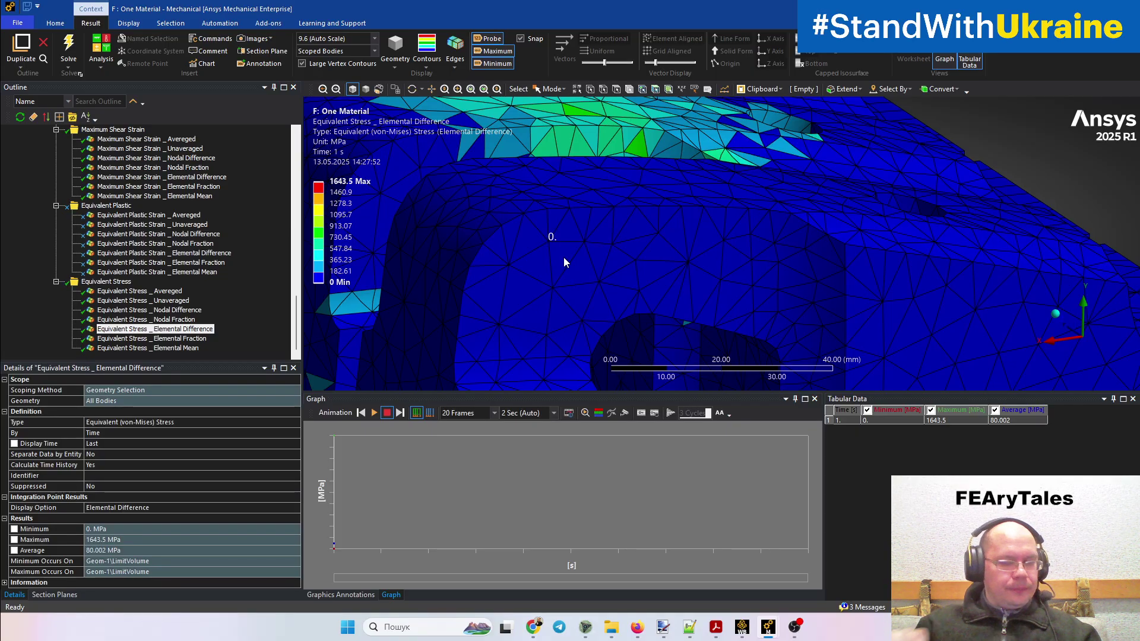
middle_click_drag(564, 258, 688, 454)
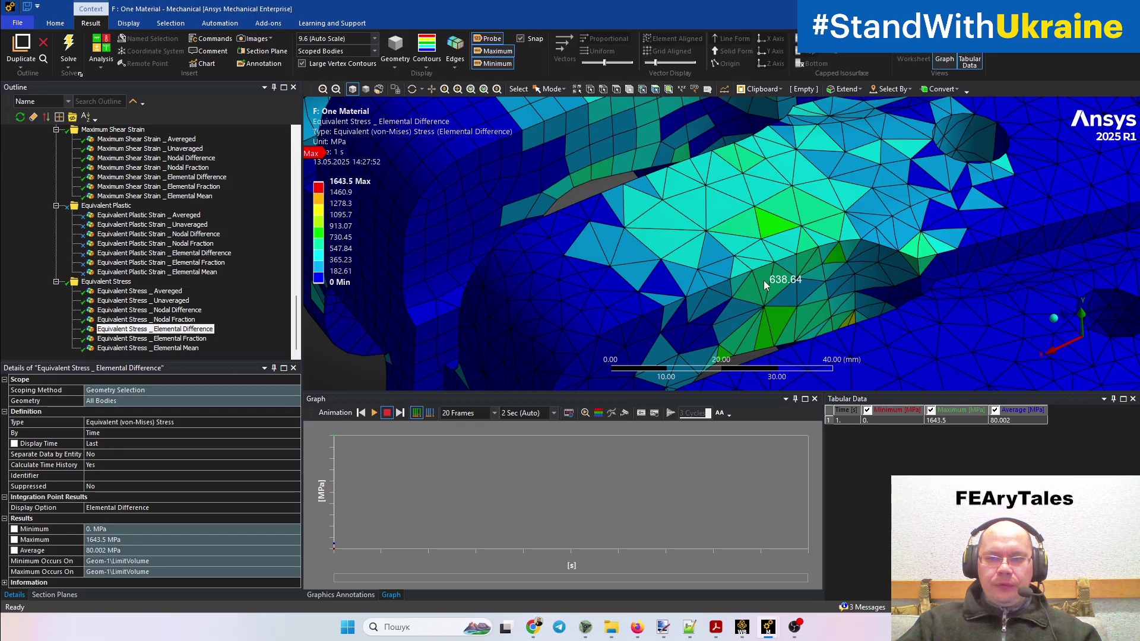
middle_click_drag(762, 291, 838, 440, "ctrl")
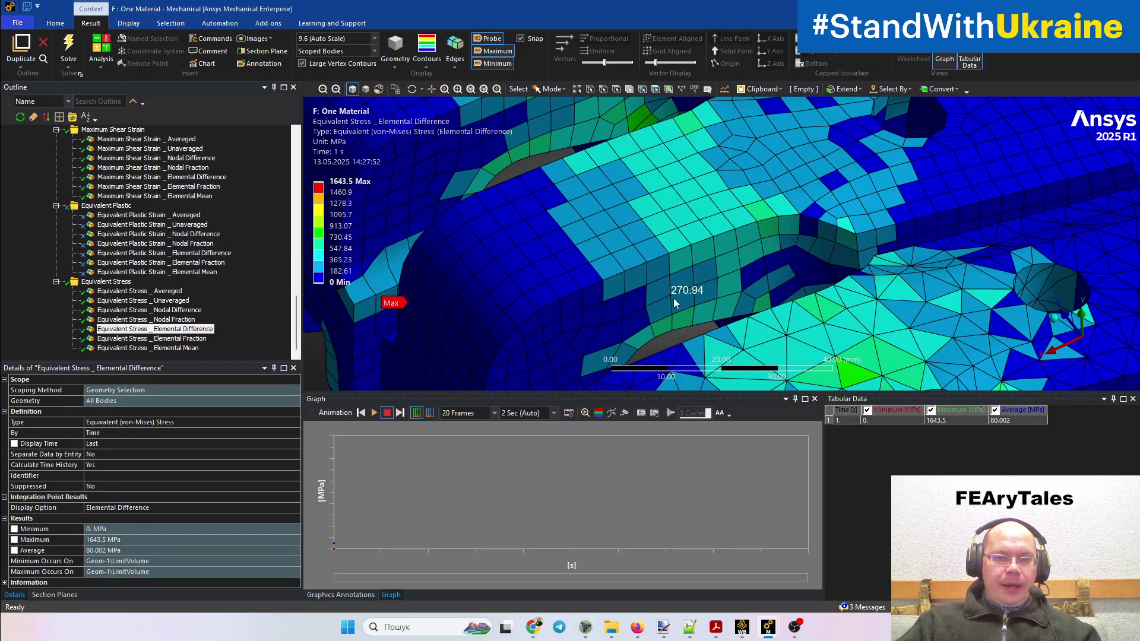
middle_click_drag(662, 268, 647, 207, "ctrl")
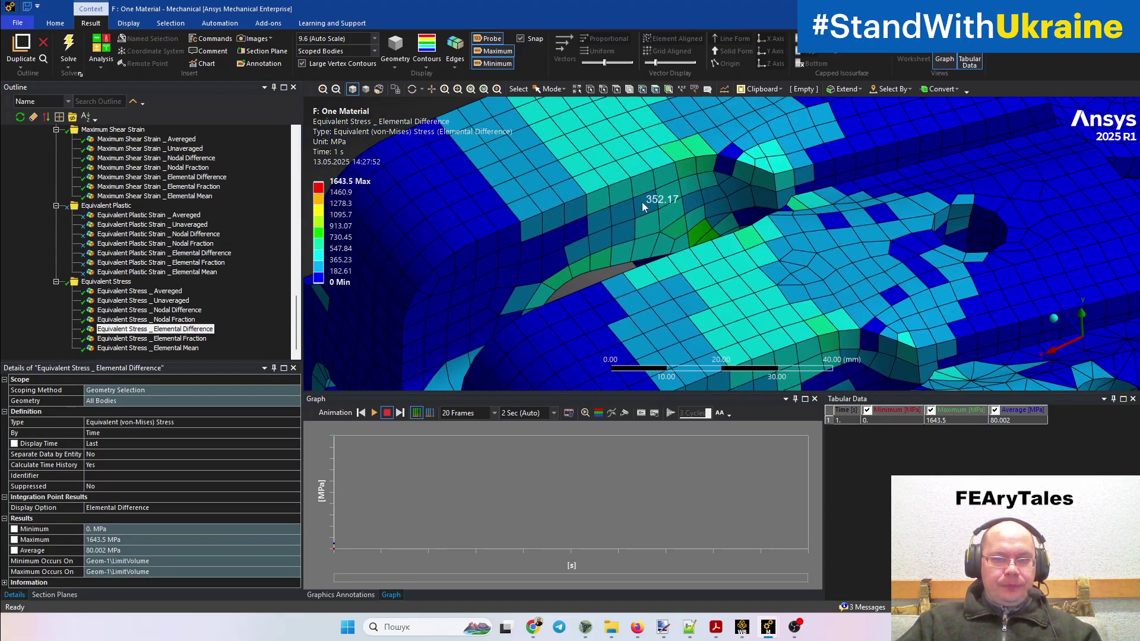
middle_click_drag(671, 348, 665, 249, "ctrl")
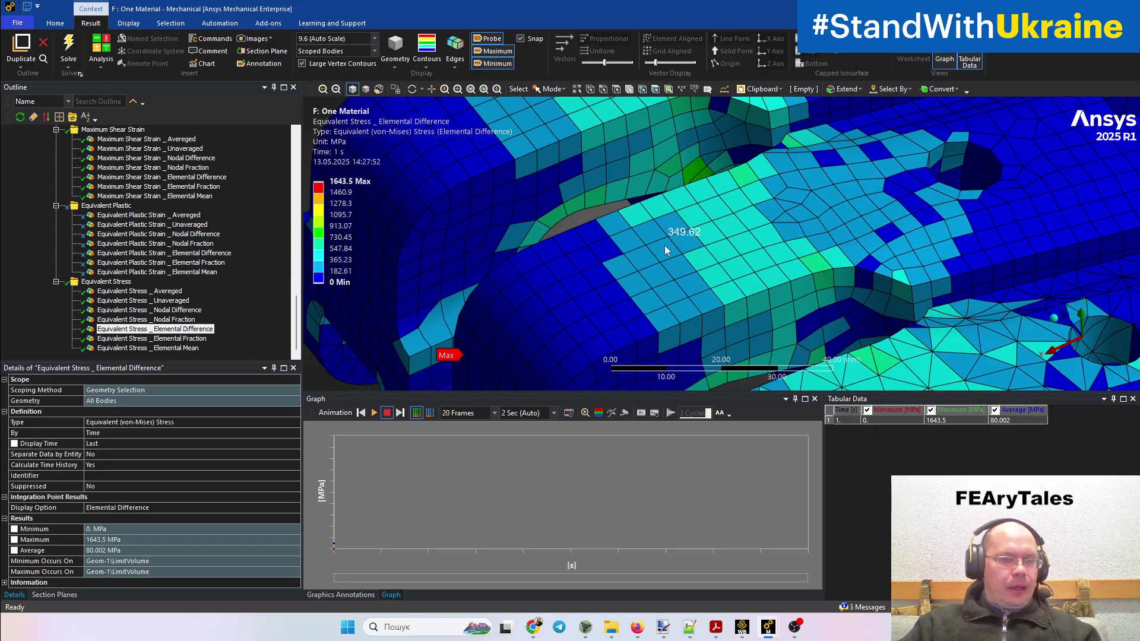
- Display the Elemental Fraction equivalent stress result and inspect it around the outer tetrahedral bracket
left_click(200, 344)
middle_click_drag(852, 325, 784, 262, "ctrl")
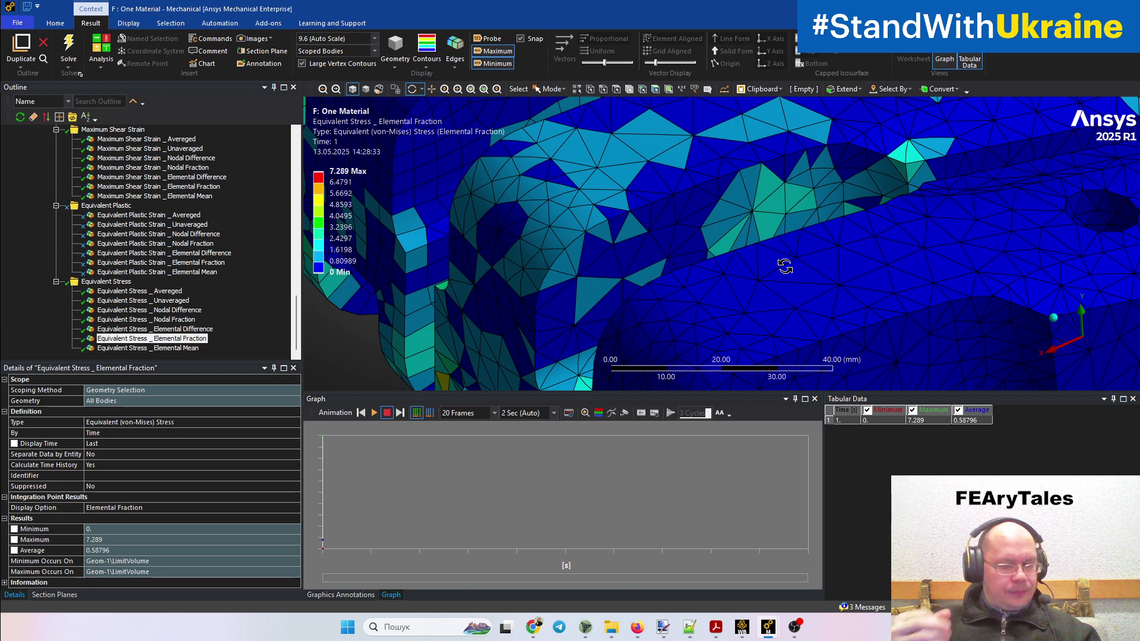
left_click_drag(750, 283, 748, 235)
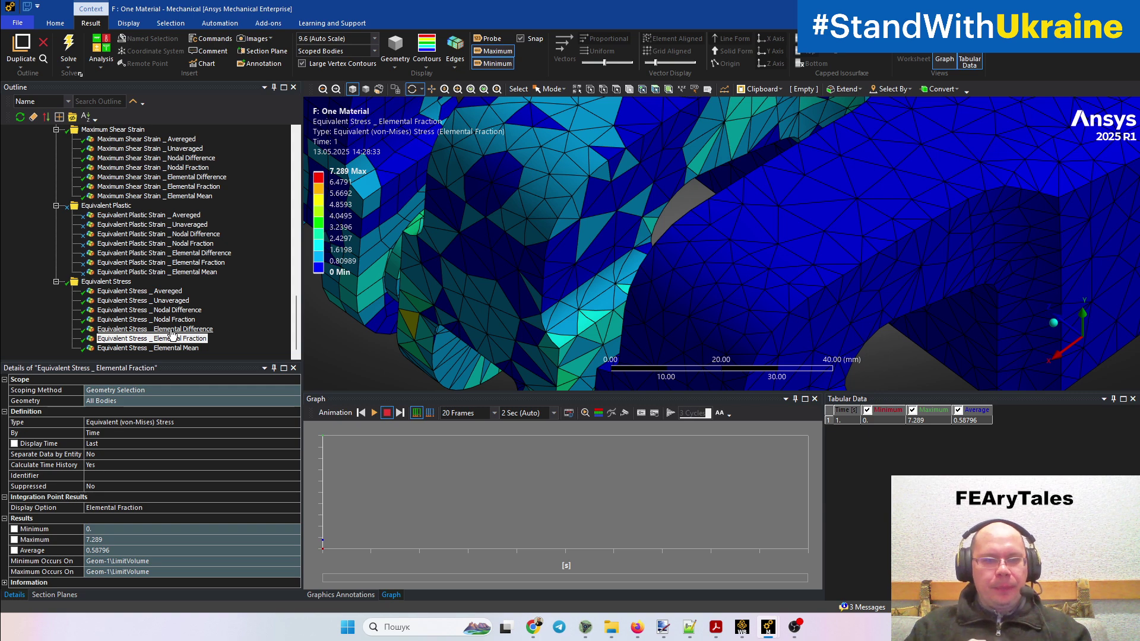
- Compare the Elemental Mean equivalent stress result with the Nodal Fraction, averaged and Elemental Fraction results on the brackets
left_click(175, 348)
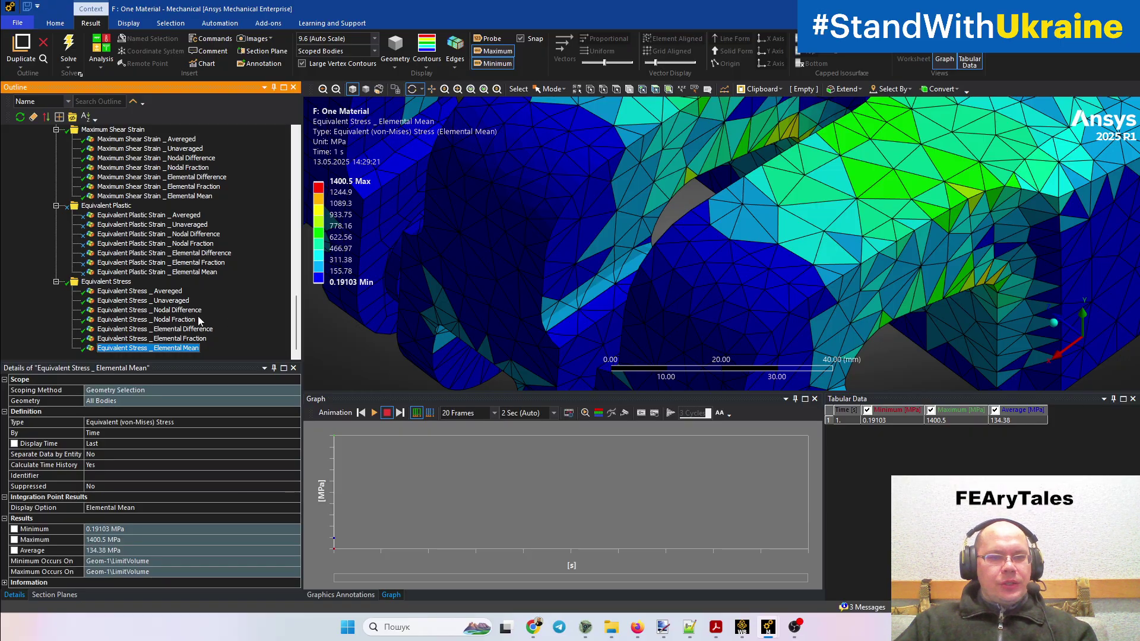
left_click(173, 320)
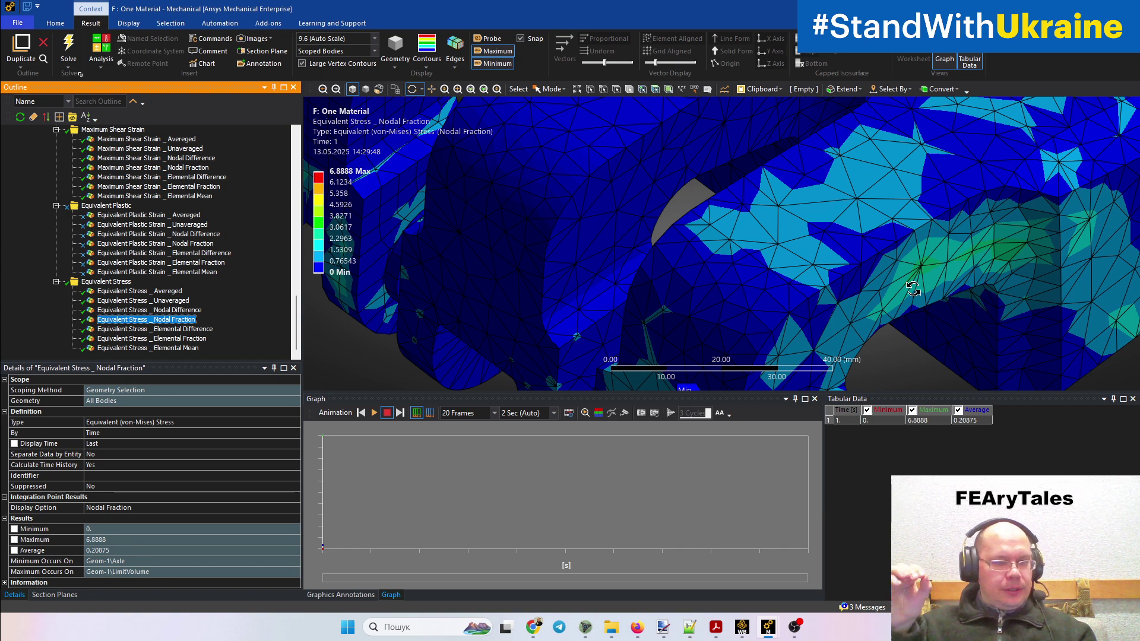
left_click(170, 292)
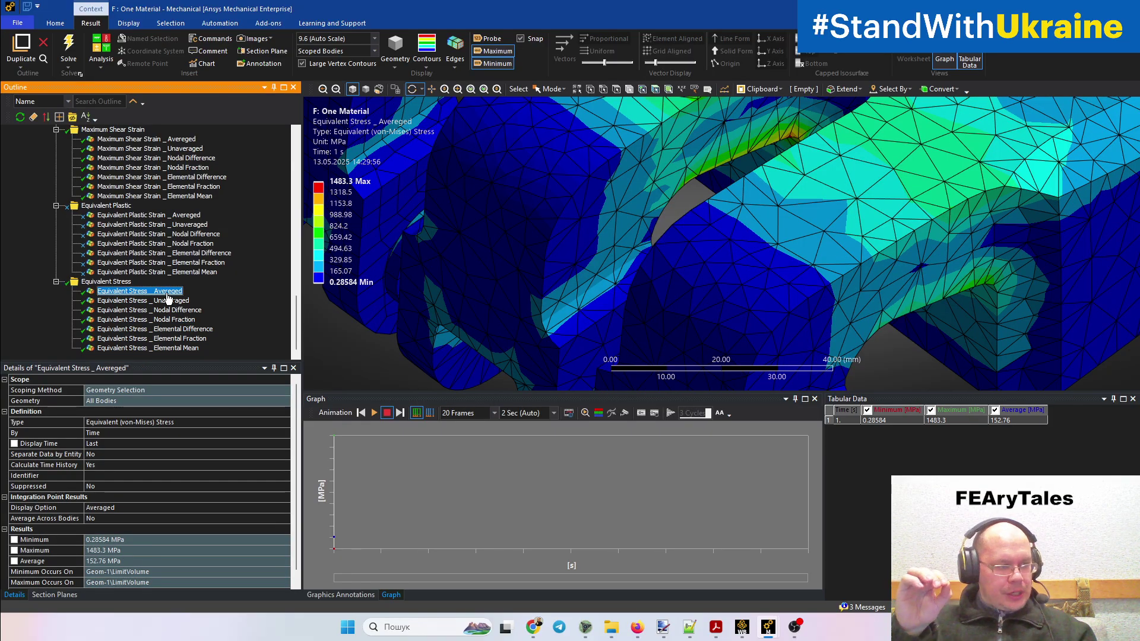
left_click(177, 339)
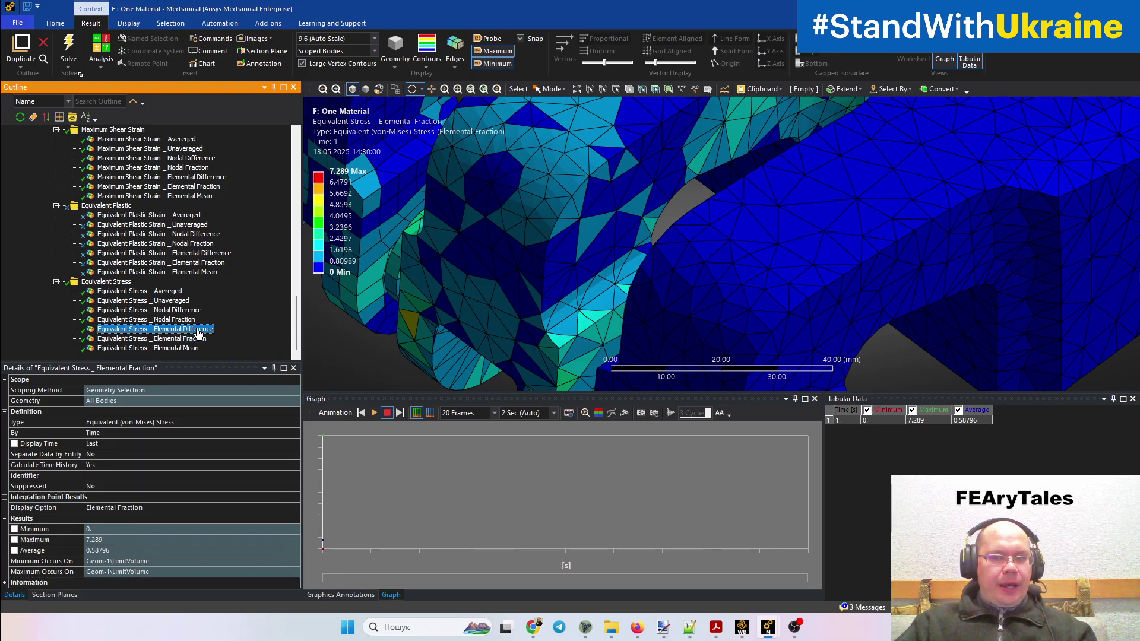
left_click(190, 349)
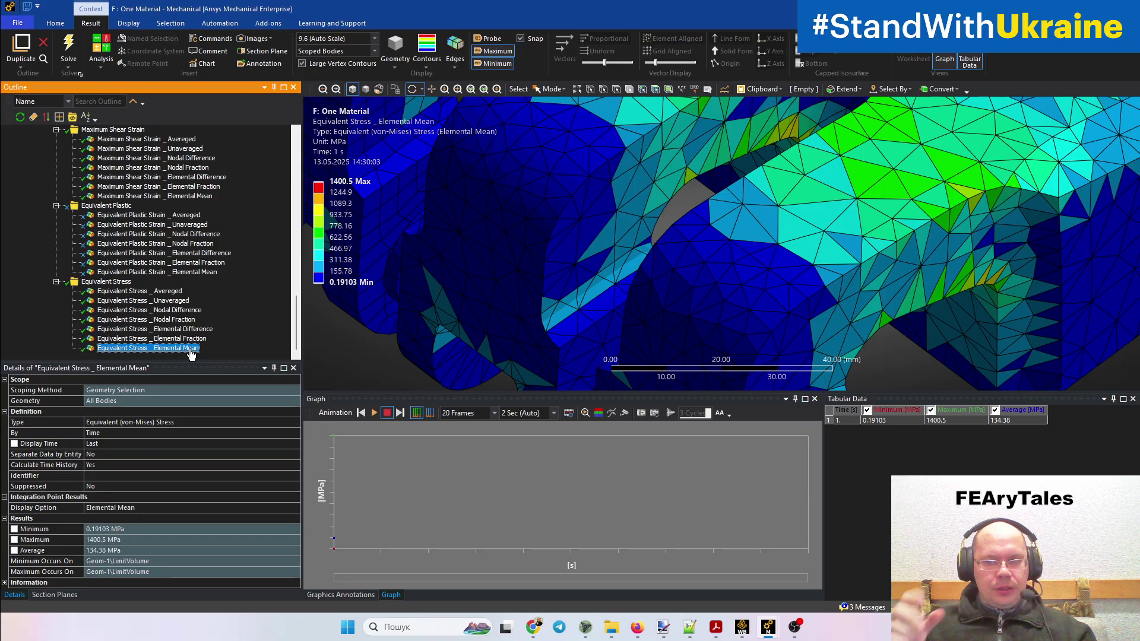
middle_click_drag(695, 291, 711, 265)
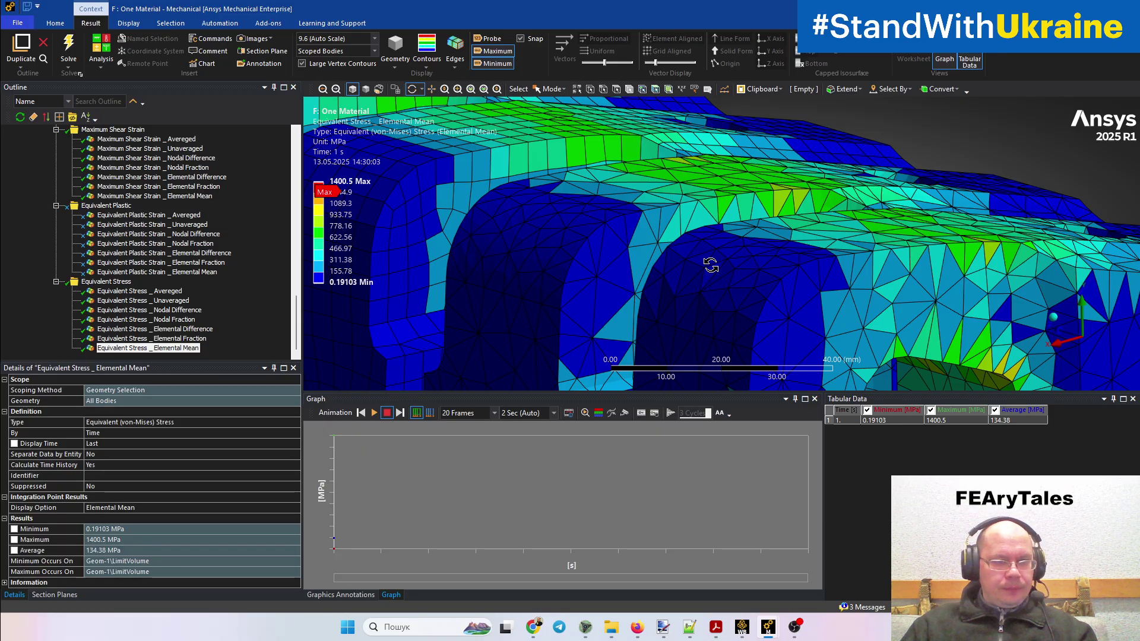
- Return to the first results of the solution and display the first Total Deformation result
scroll(167, 338, "up", 2)
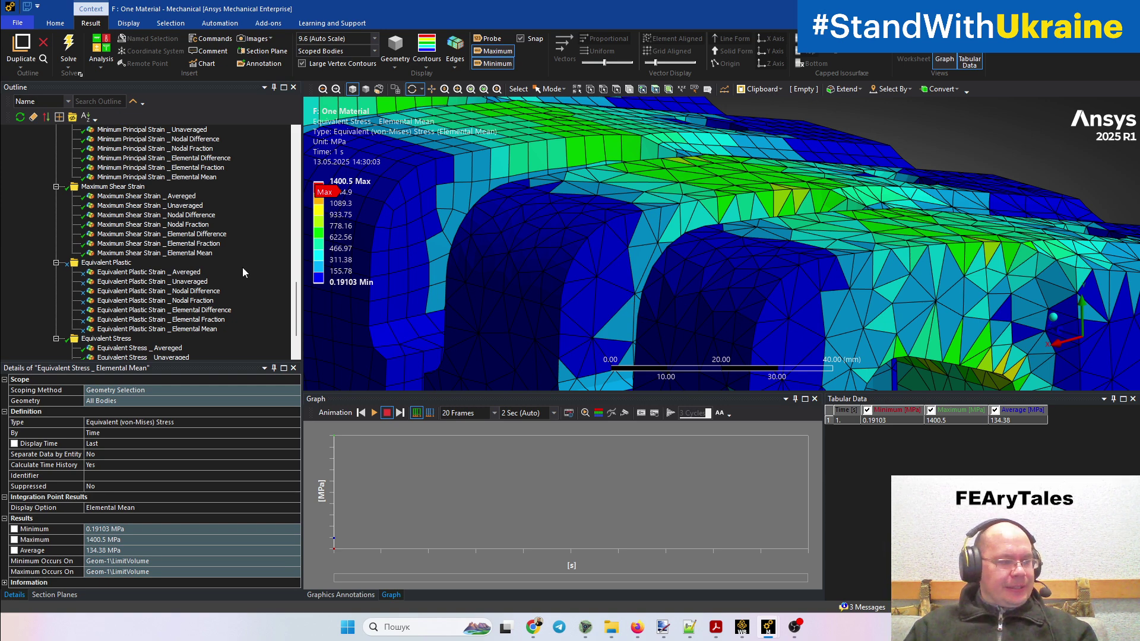
scroll(243, 270, "up", 3)
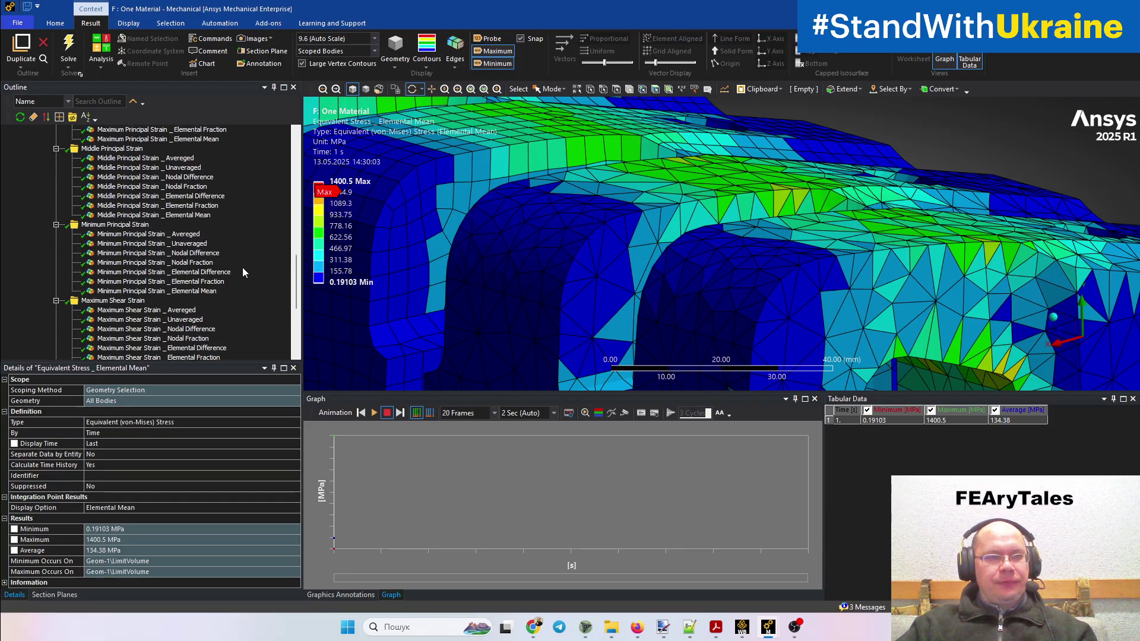
scroll(214, 276, "up", 12)
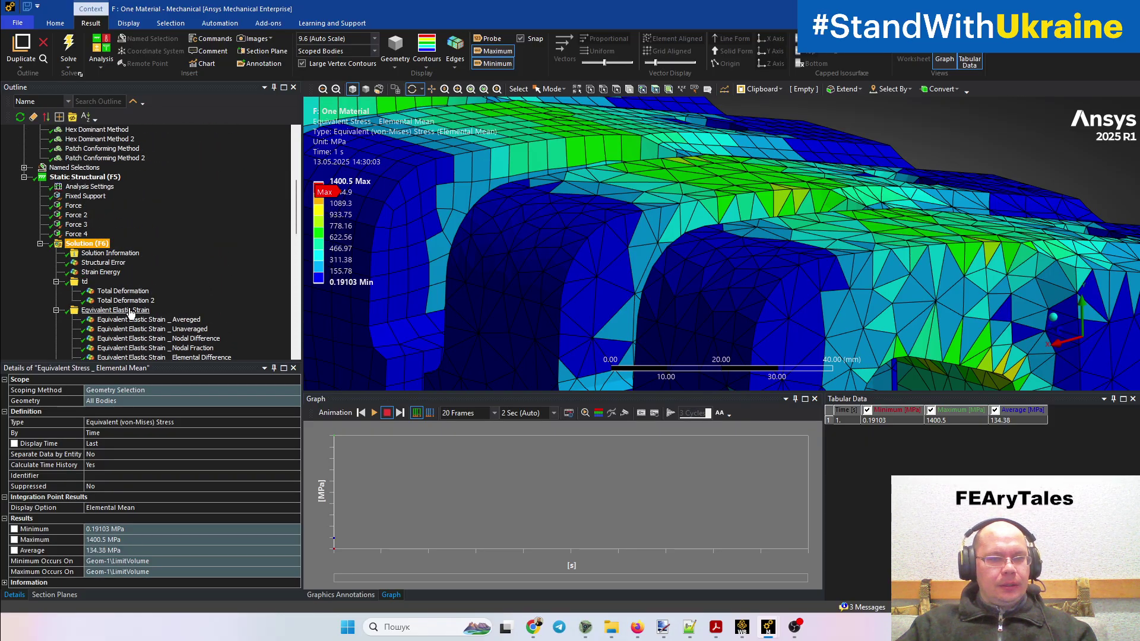
left_click(134, 291)
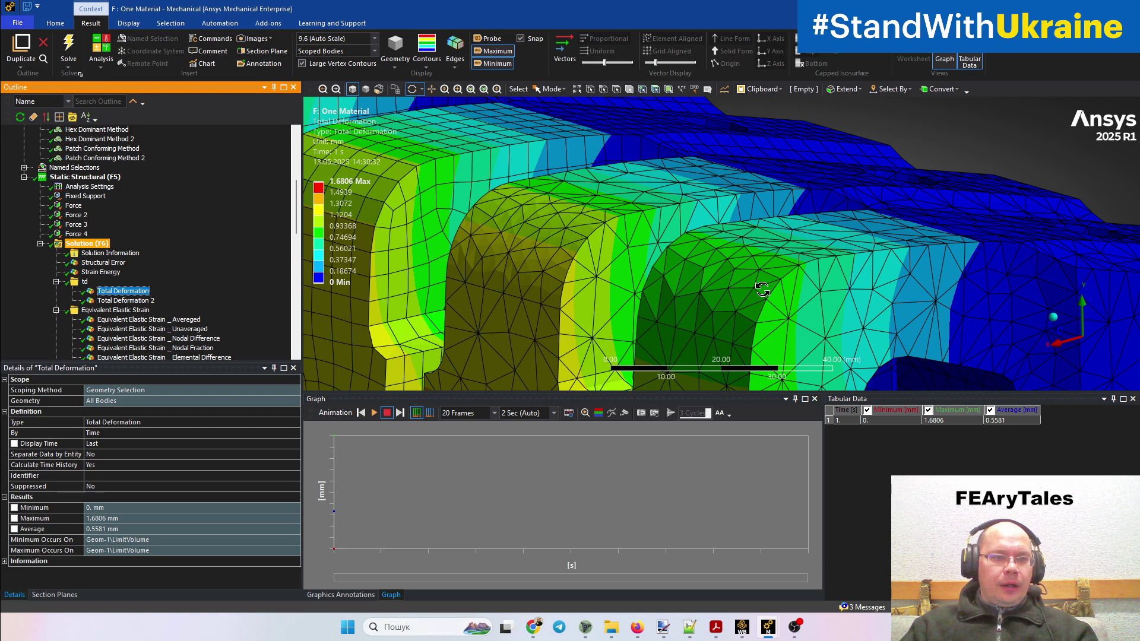
- Display the Structural Error result, reset all its legend settings and view the error distribution across all brackets
left_click(80, 265)
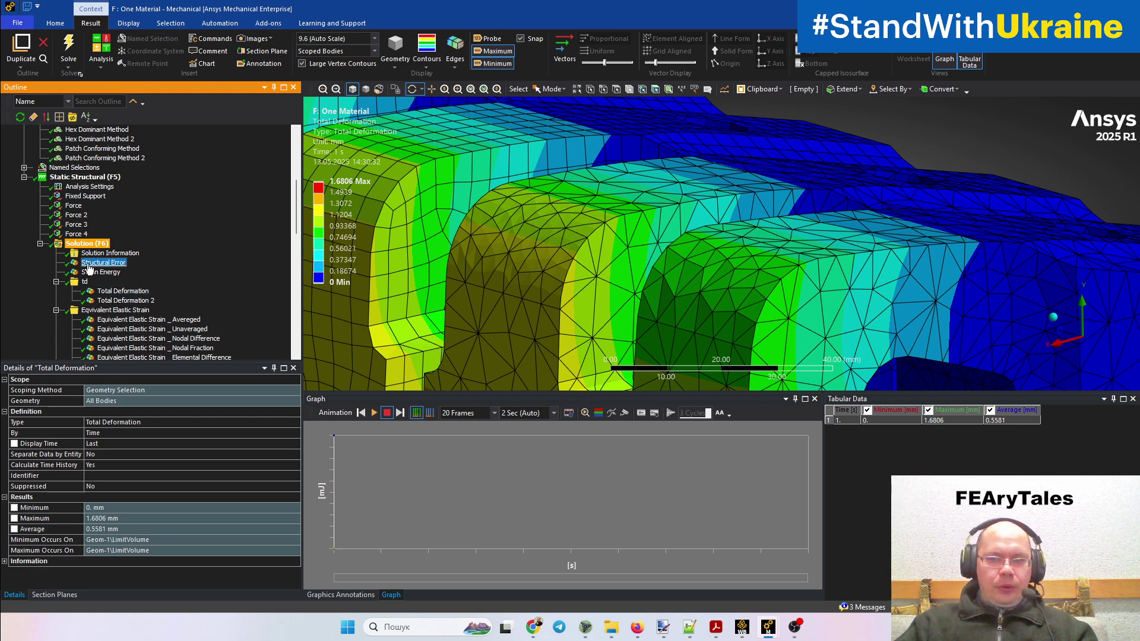
middle_click_drag(895, 280, 832, 353)
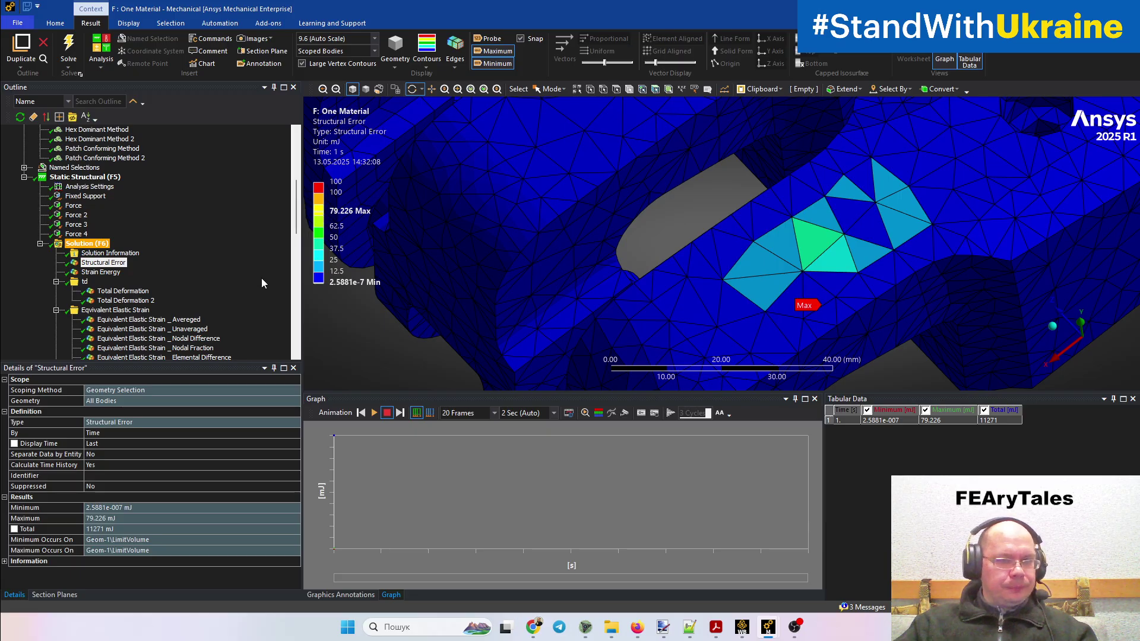
right_click(321, 216)
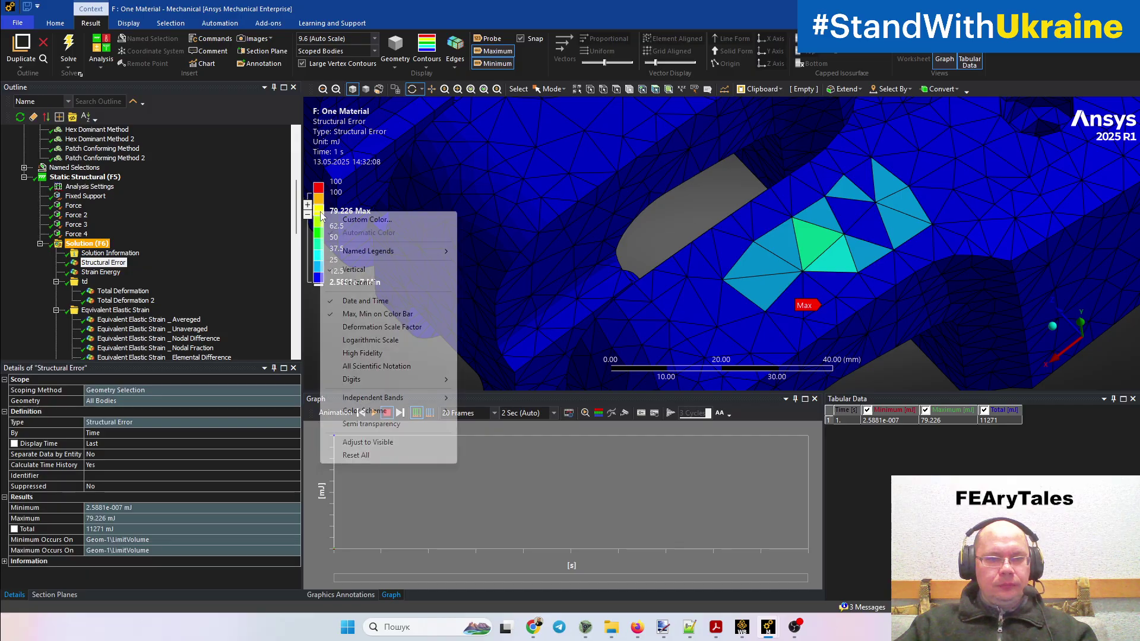
left_click(335, 453)
mouse_move(766, 196)
middle_mouse_down()
mouse_move(771, 229)
mouse_move(769, 181)
middle_mouse_up()
scroll(742, 224, "down", 5)
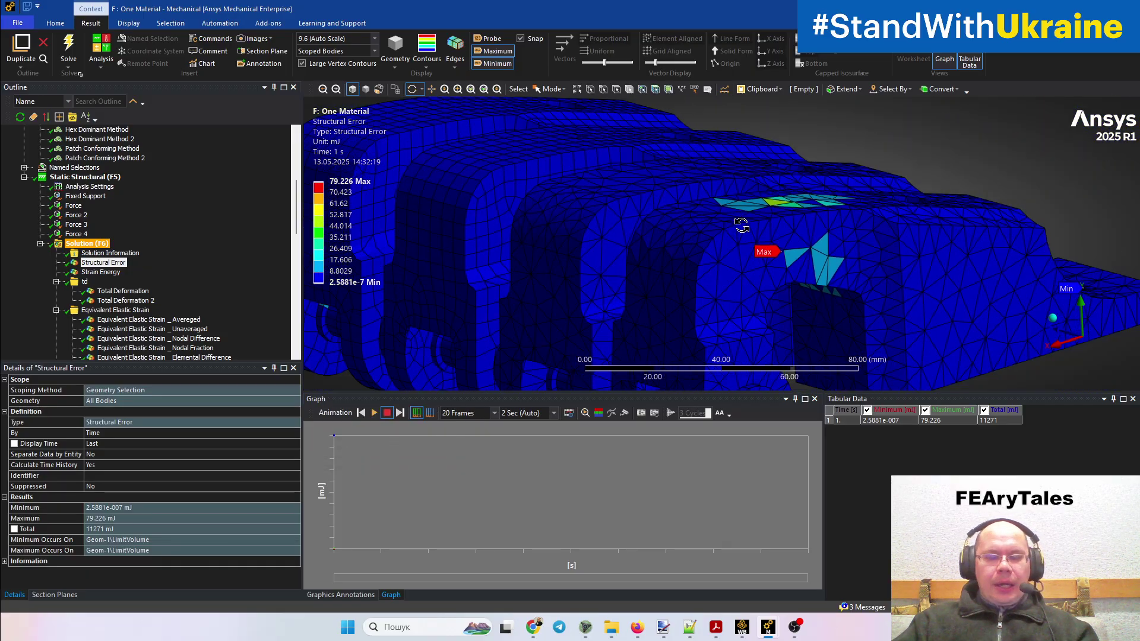
middle_click_drag(738, 241, 744, 235)
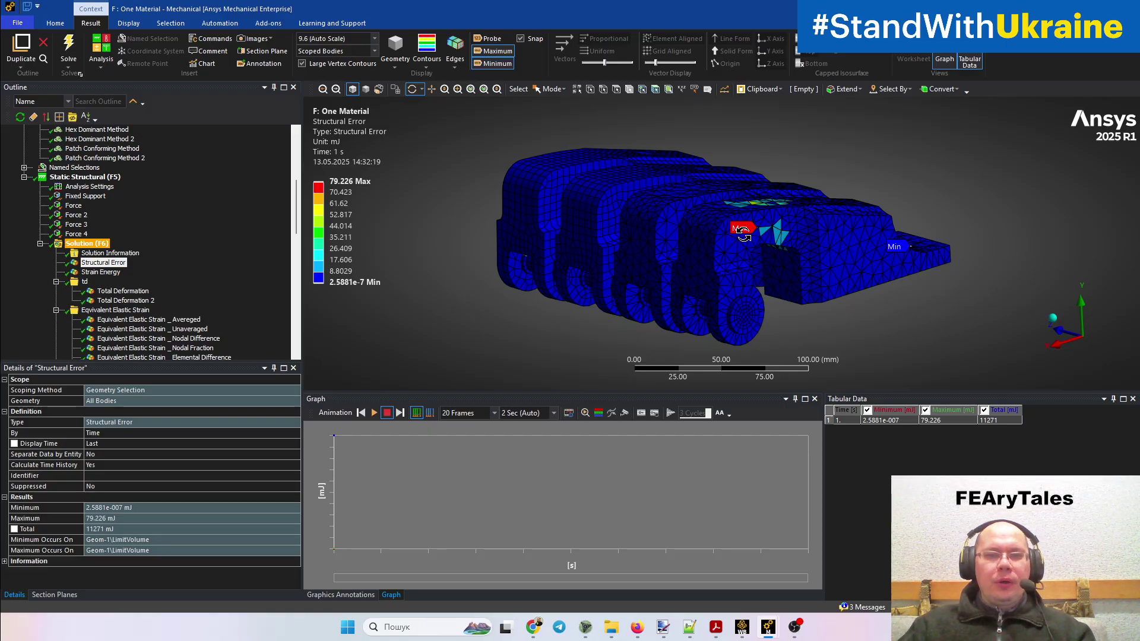
- Display the averaged Equivalent Elastic Strain result and view all four brackets from their axle side
left_click(176, 321)
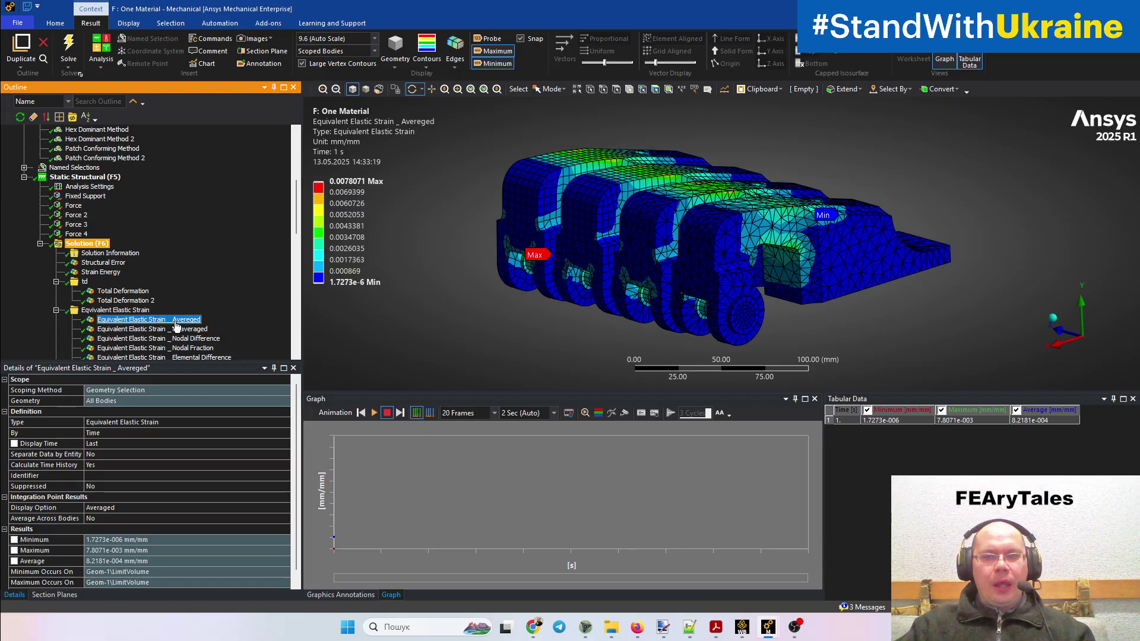
left_click_drag(611, 294, 760, 312)
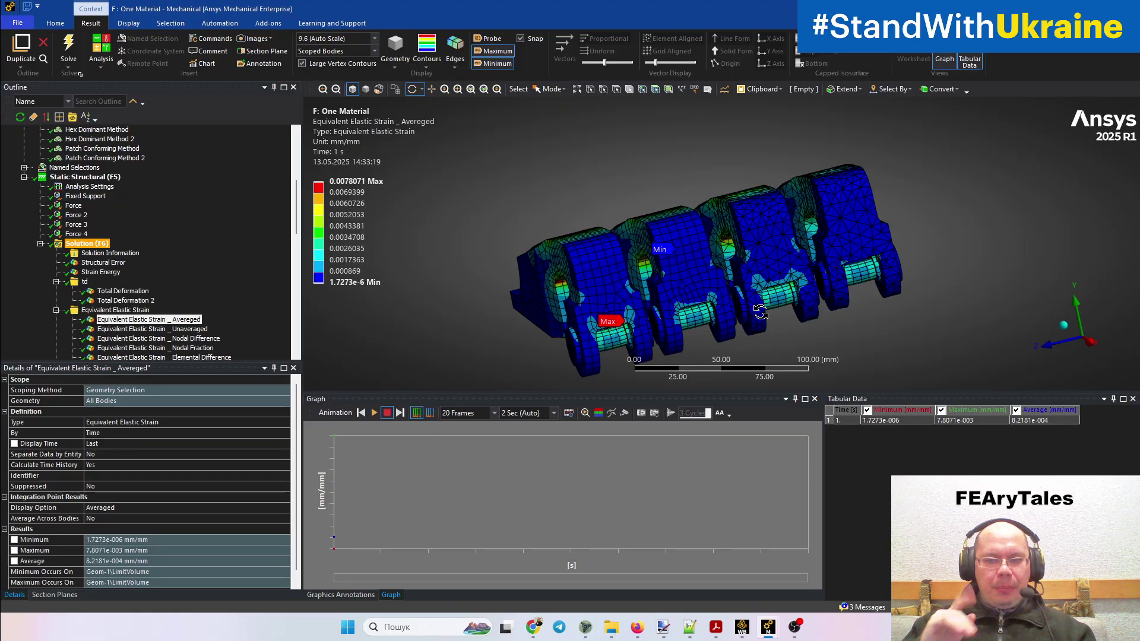
- Switch to another open Mechanical model window
mouse_move(768, 632)
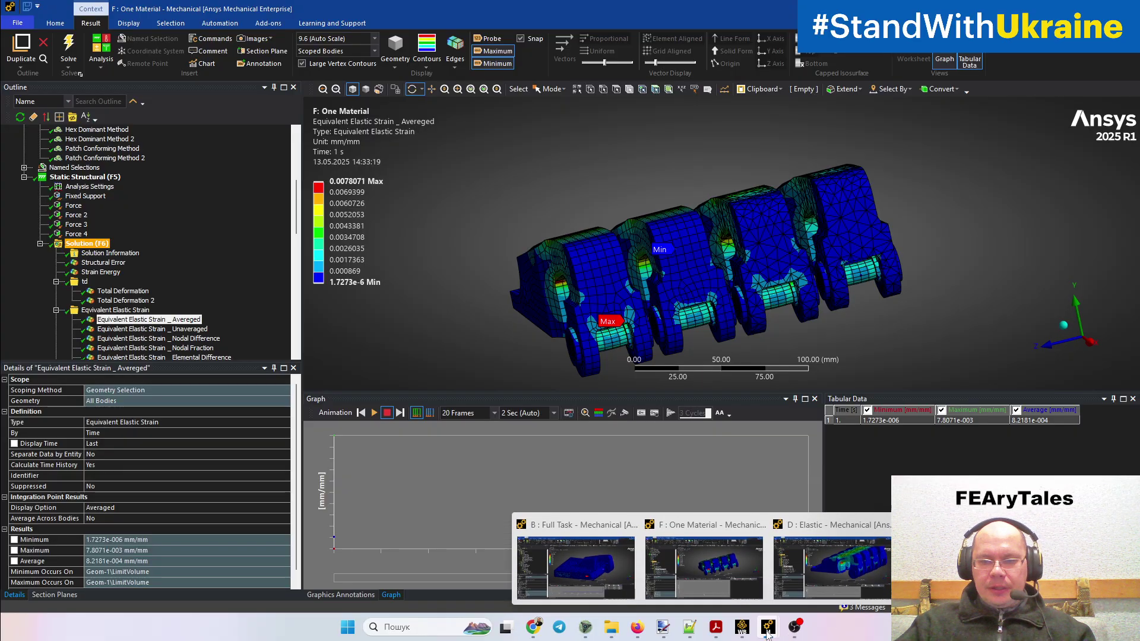